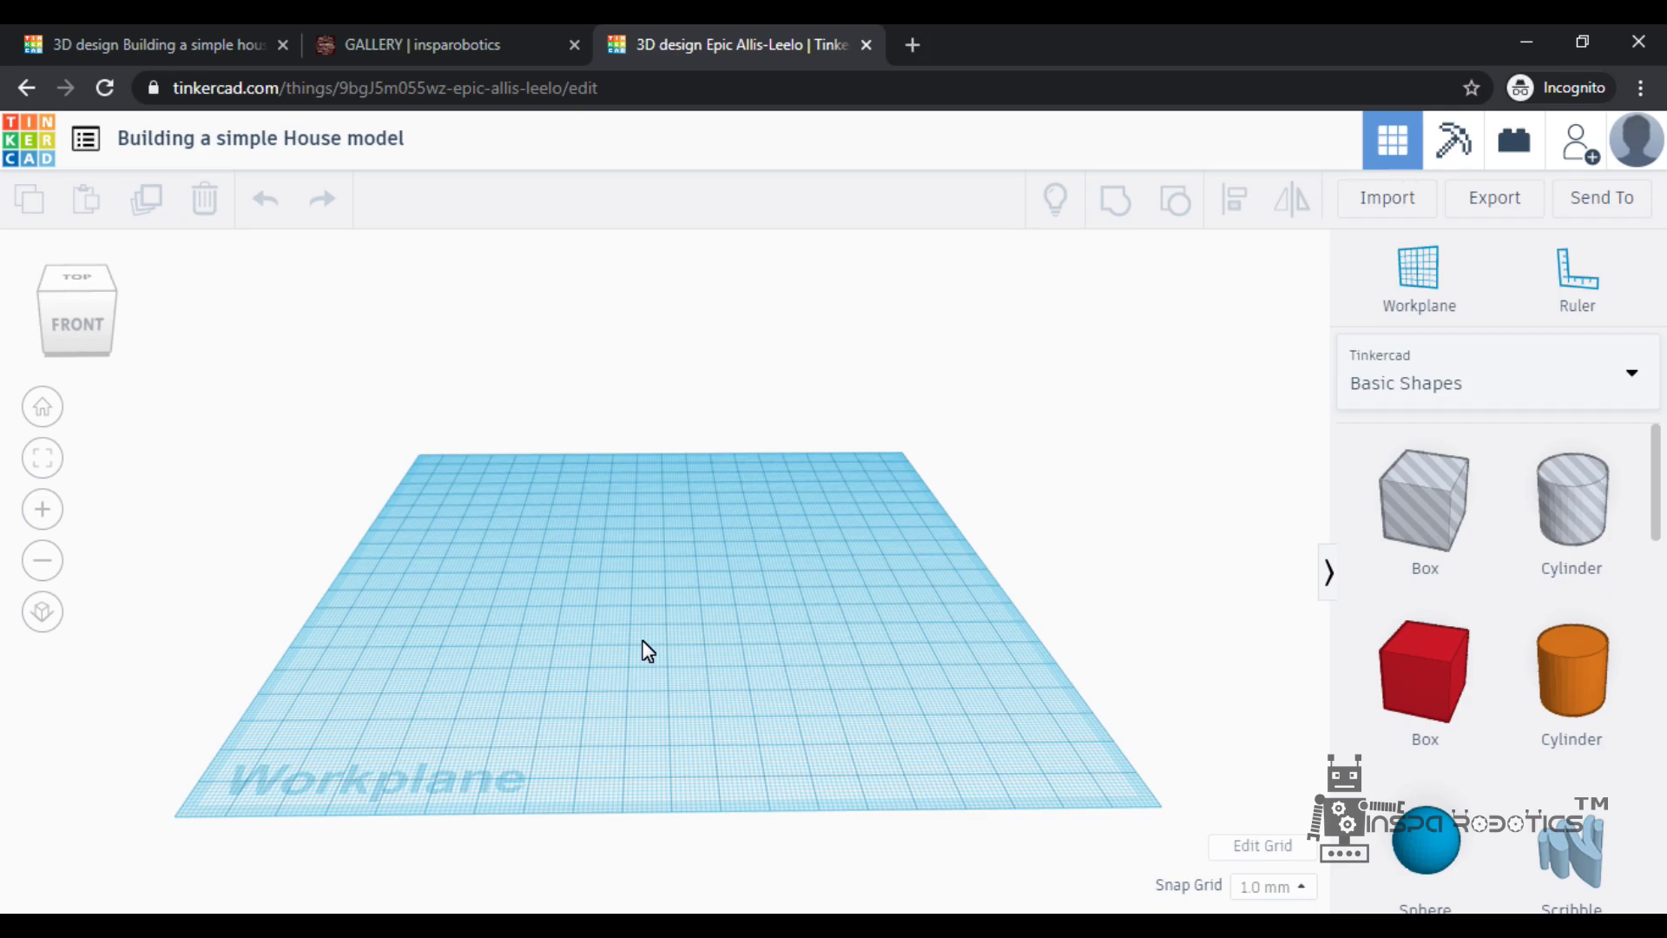
# Add a red box and set its length to 40 mm and height to 10 mm
pyautogui.moveTo(1394, 681); pyautogui.dragTo(670, 639)
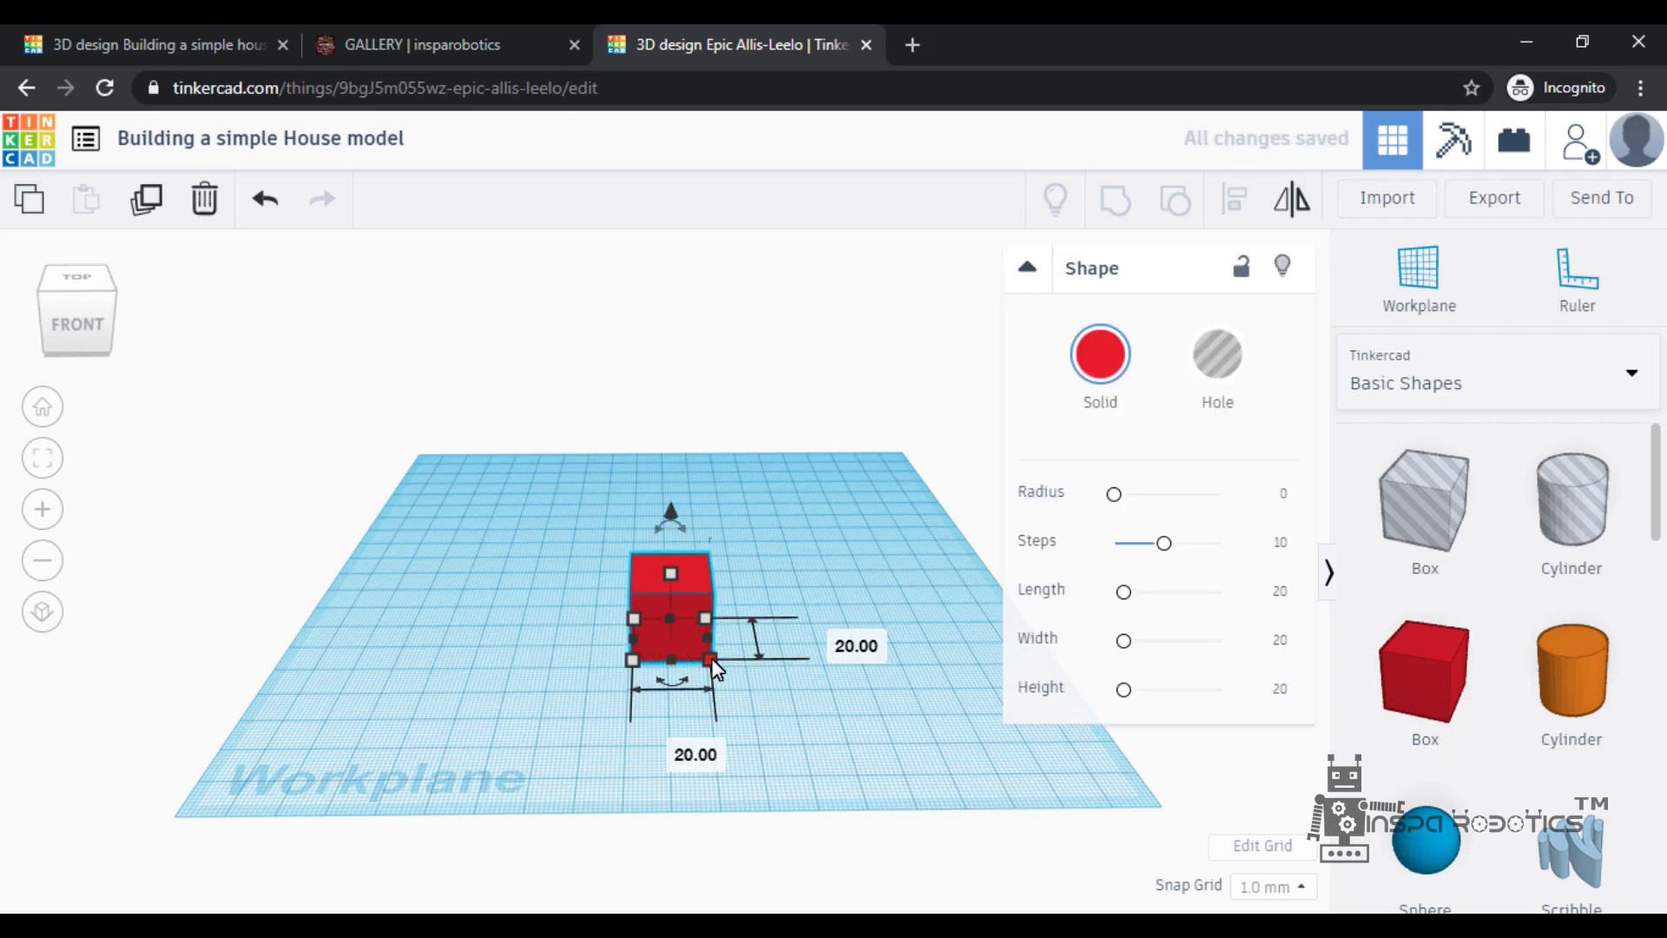
pyautogui.click(825, 639)
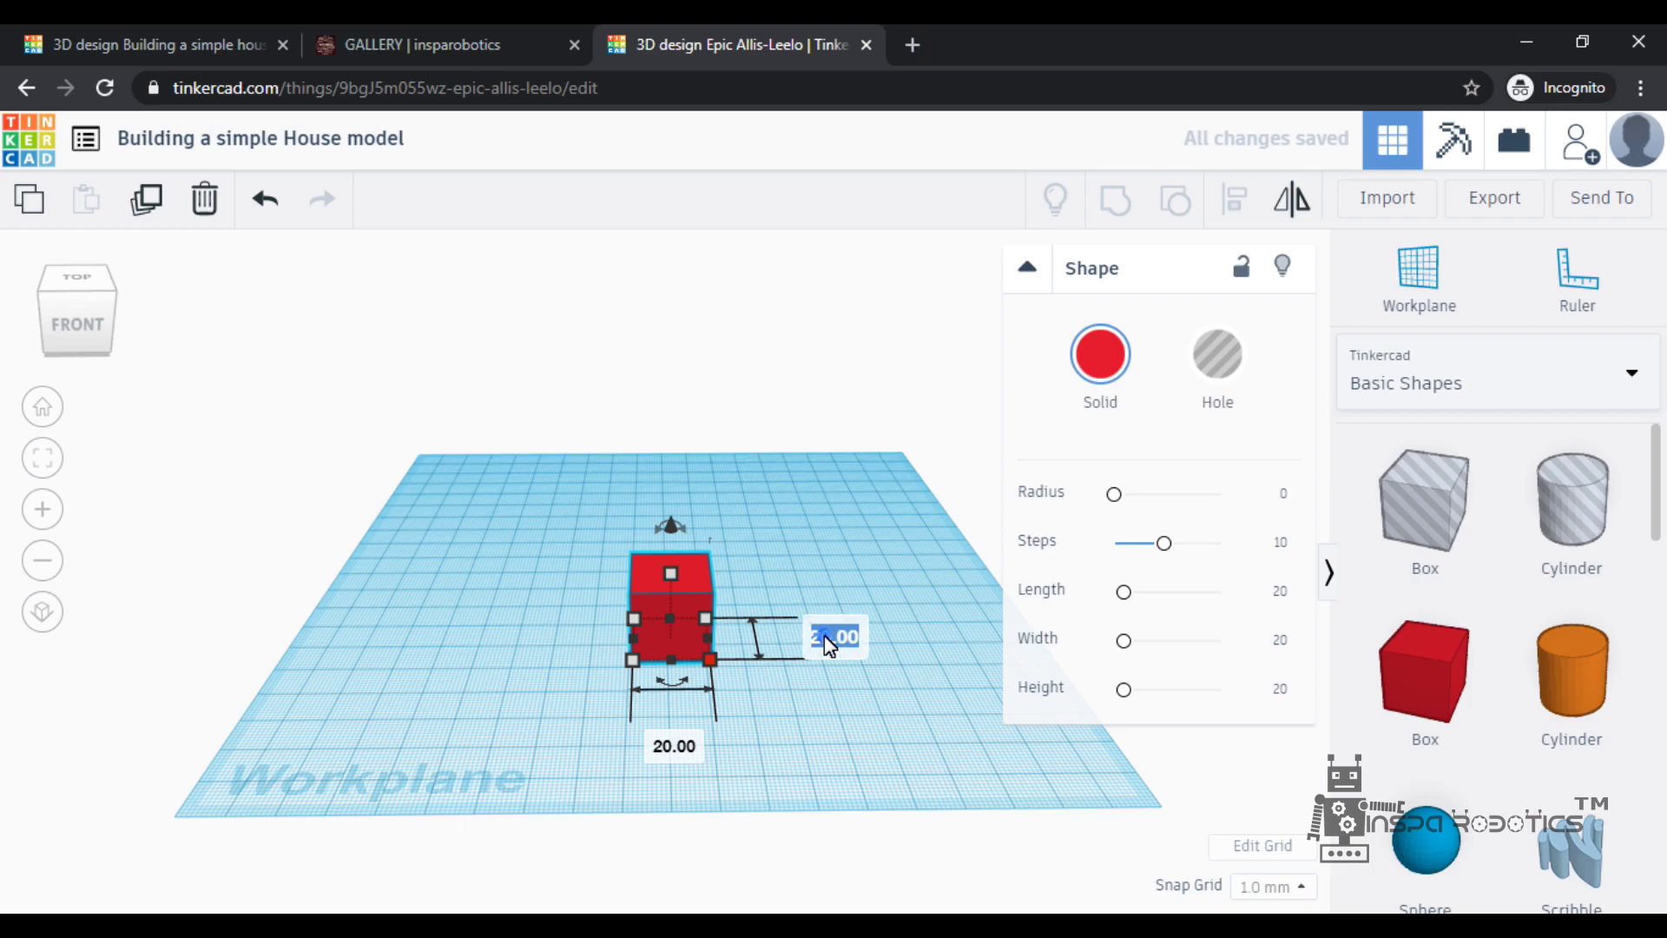
pyautogui.write('40')
pyautogui.press('Return')
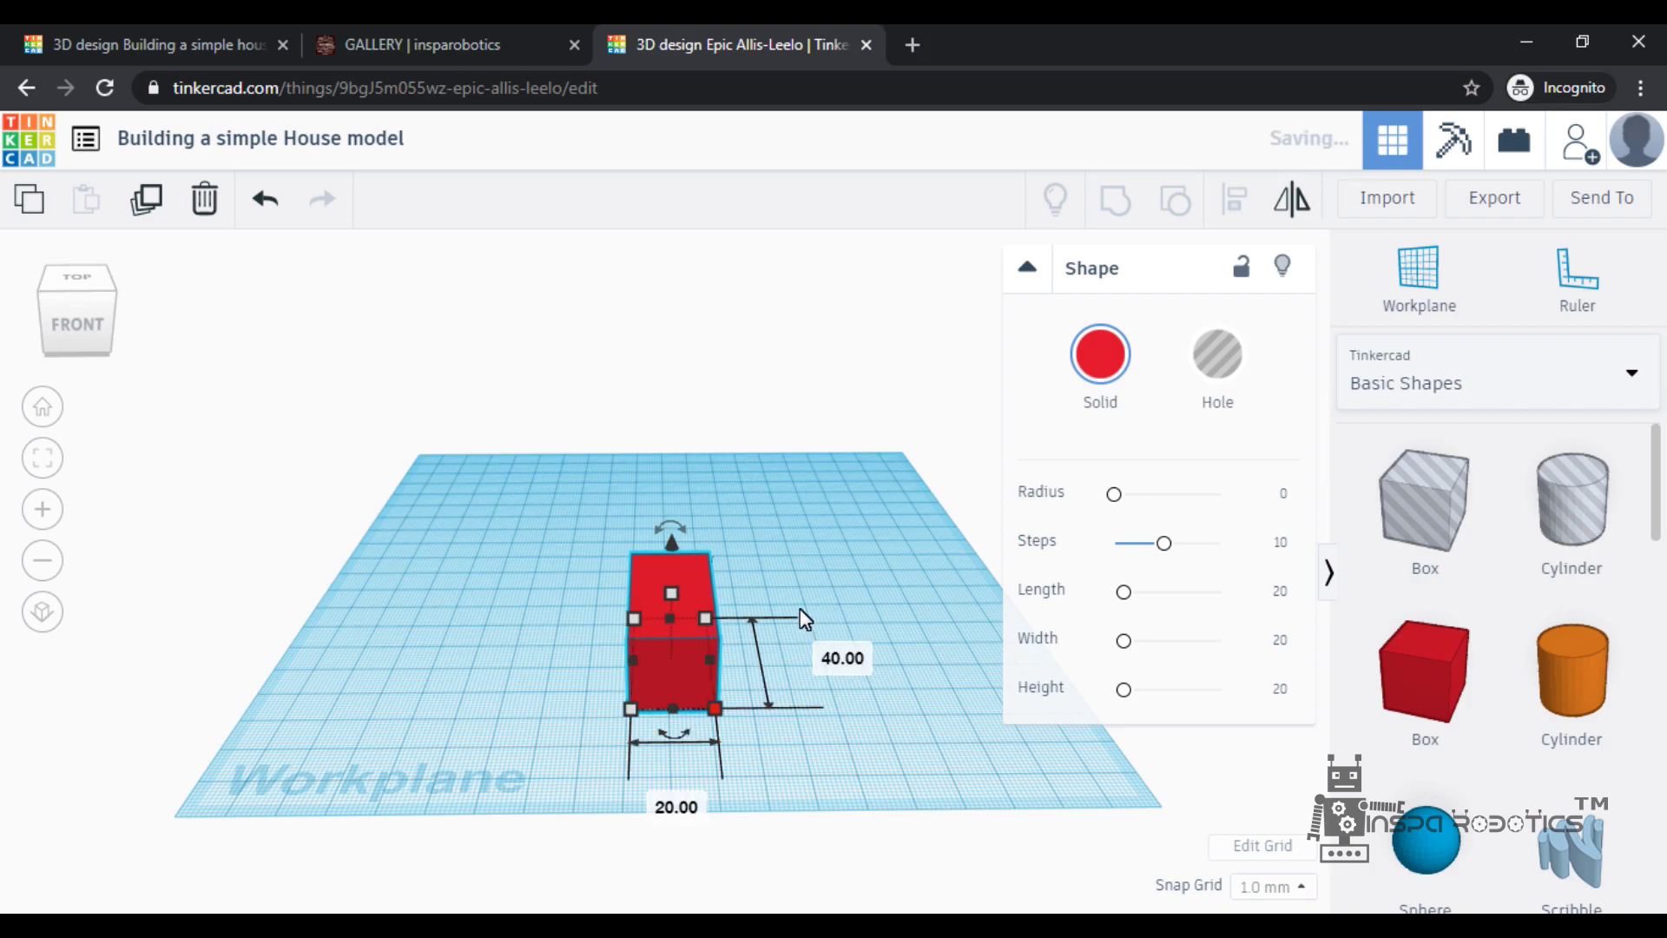
pyautogui.moveTo(673, 595)
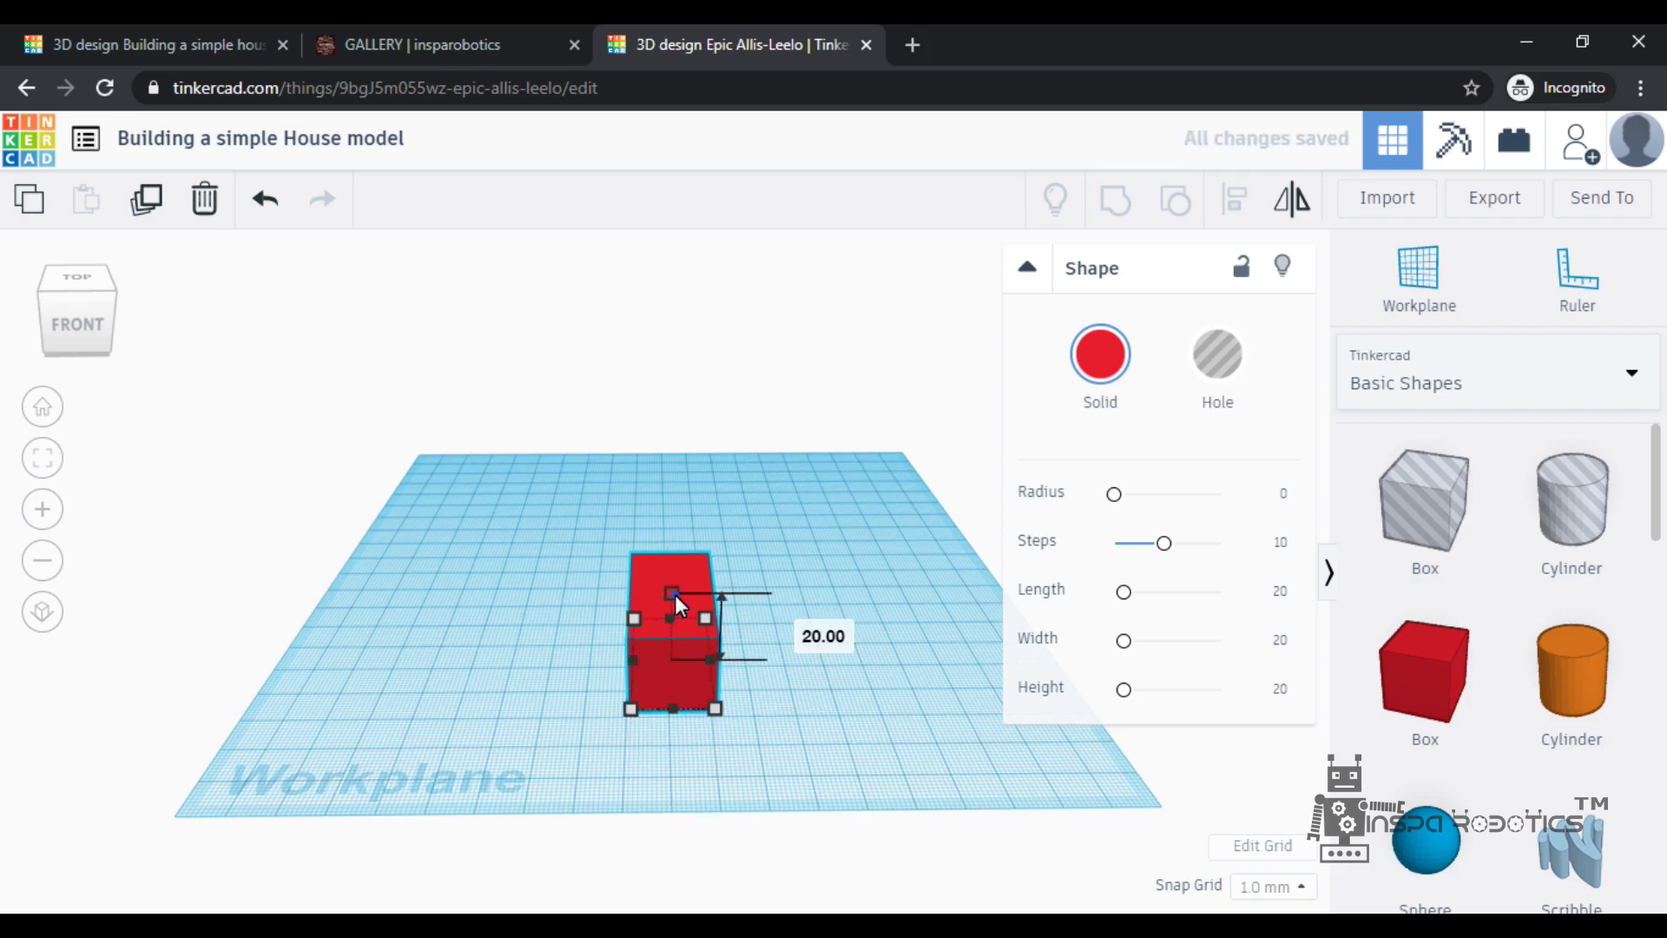
pyautogui.click(806, 628)
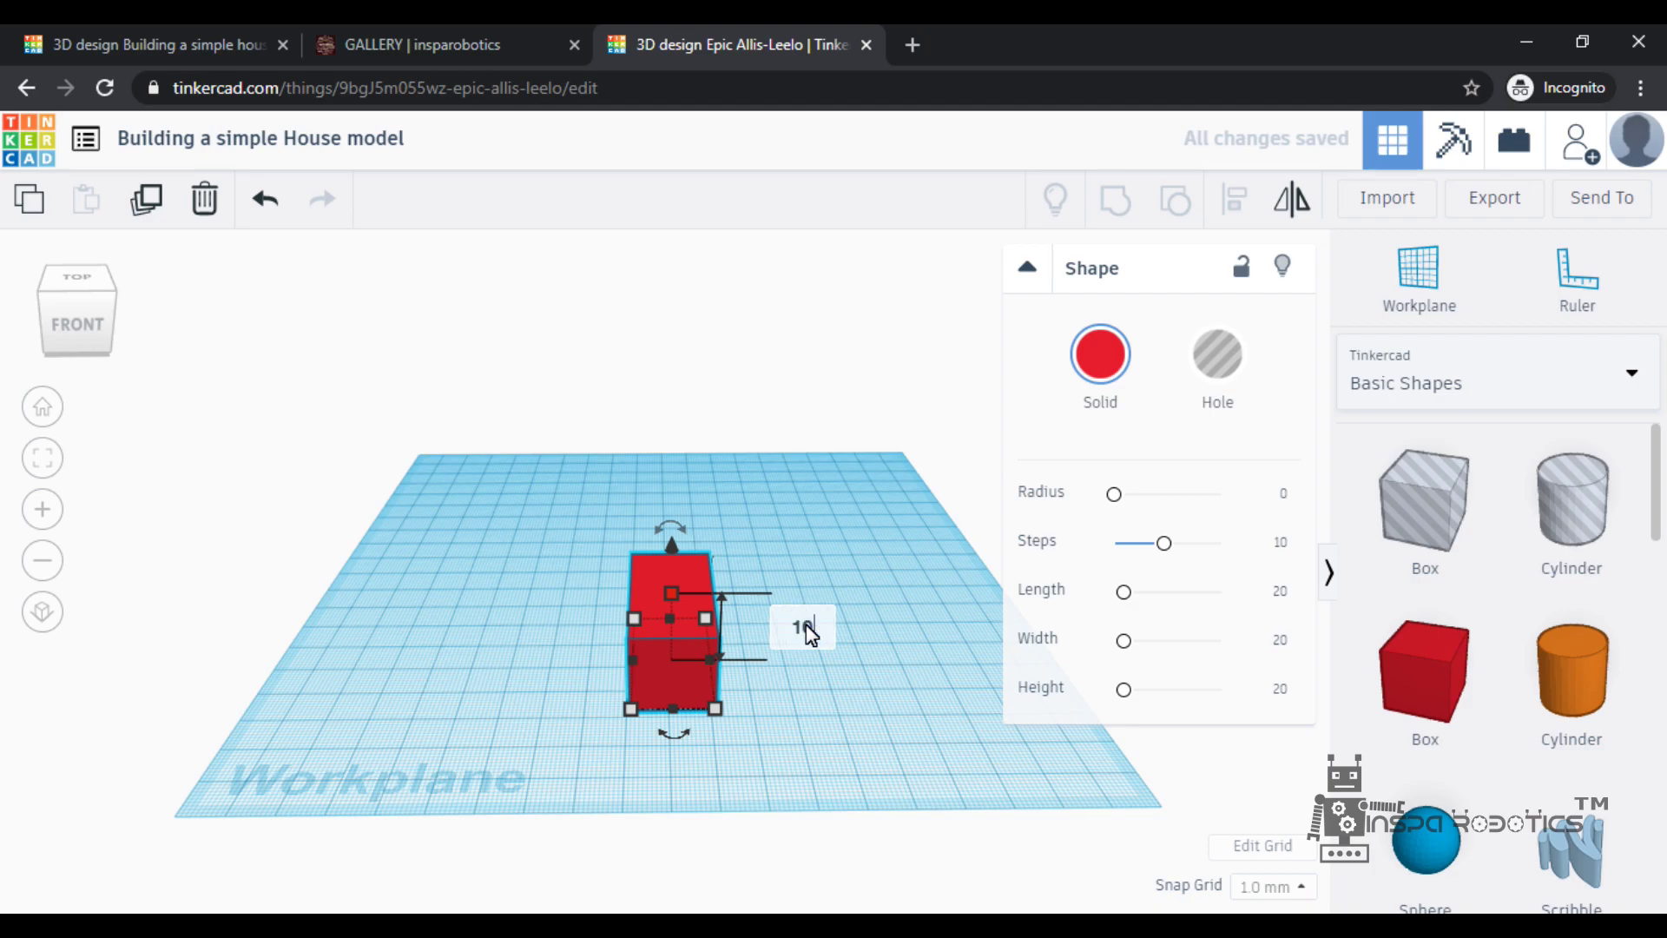
pyautogui.write('10')
pyautogui.press('Return')
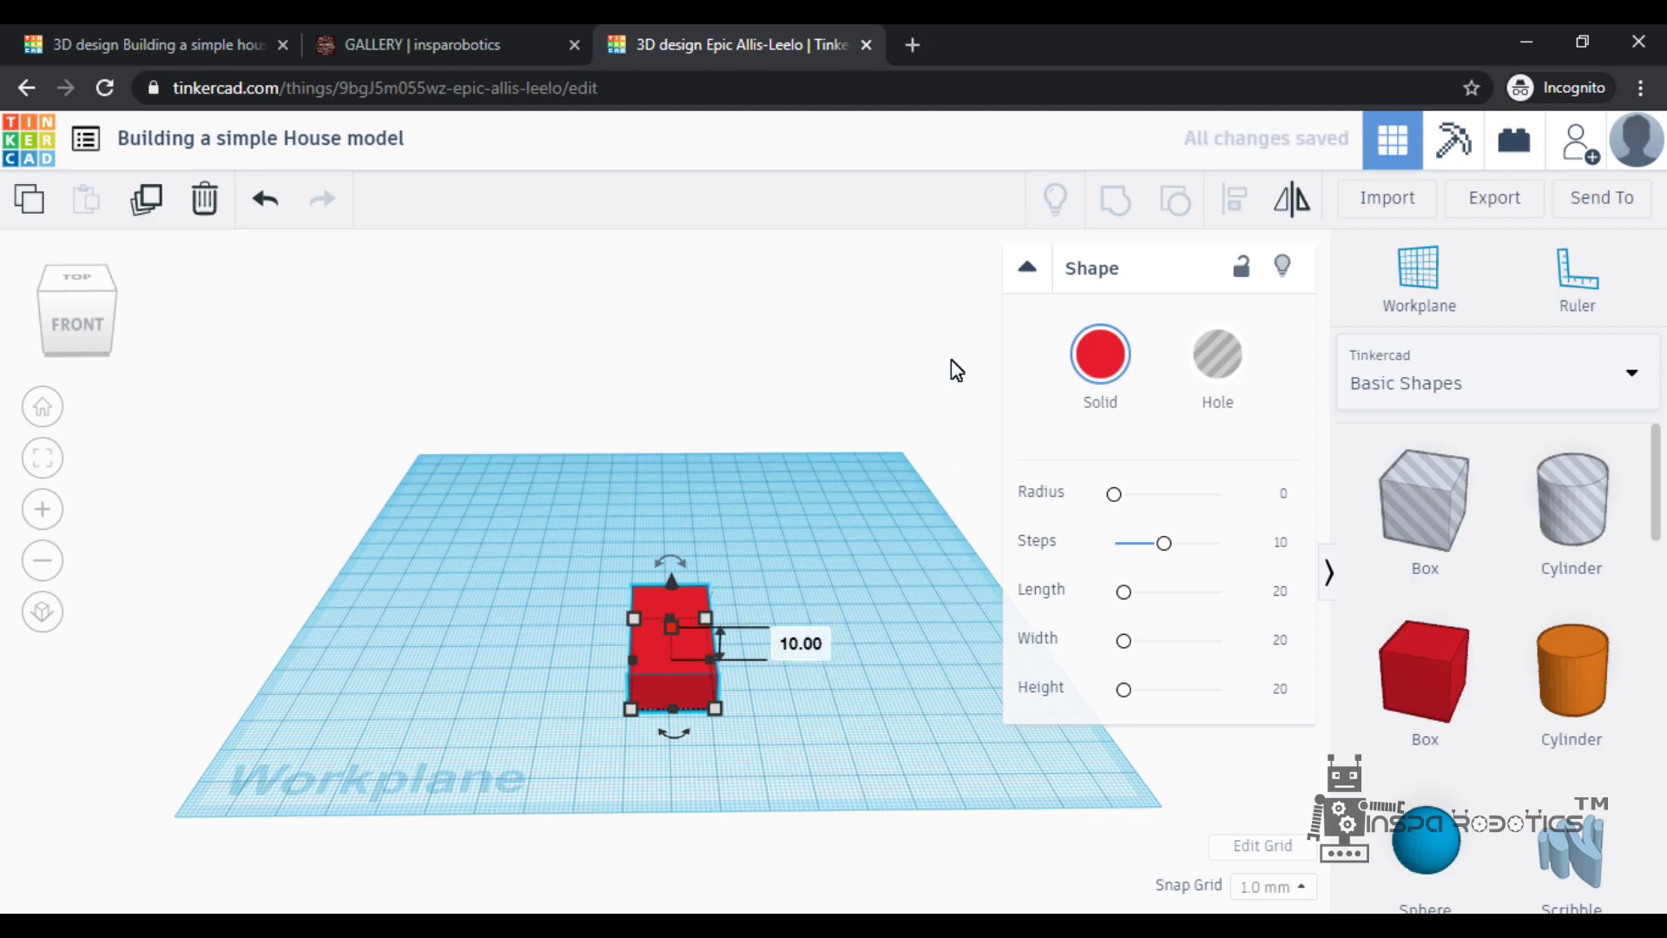
pyautogui.click(1027, 267)
# Duplicate the red box and select the copy
pyautogui.scroll(1, 713, 699)
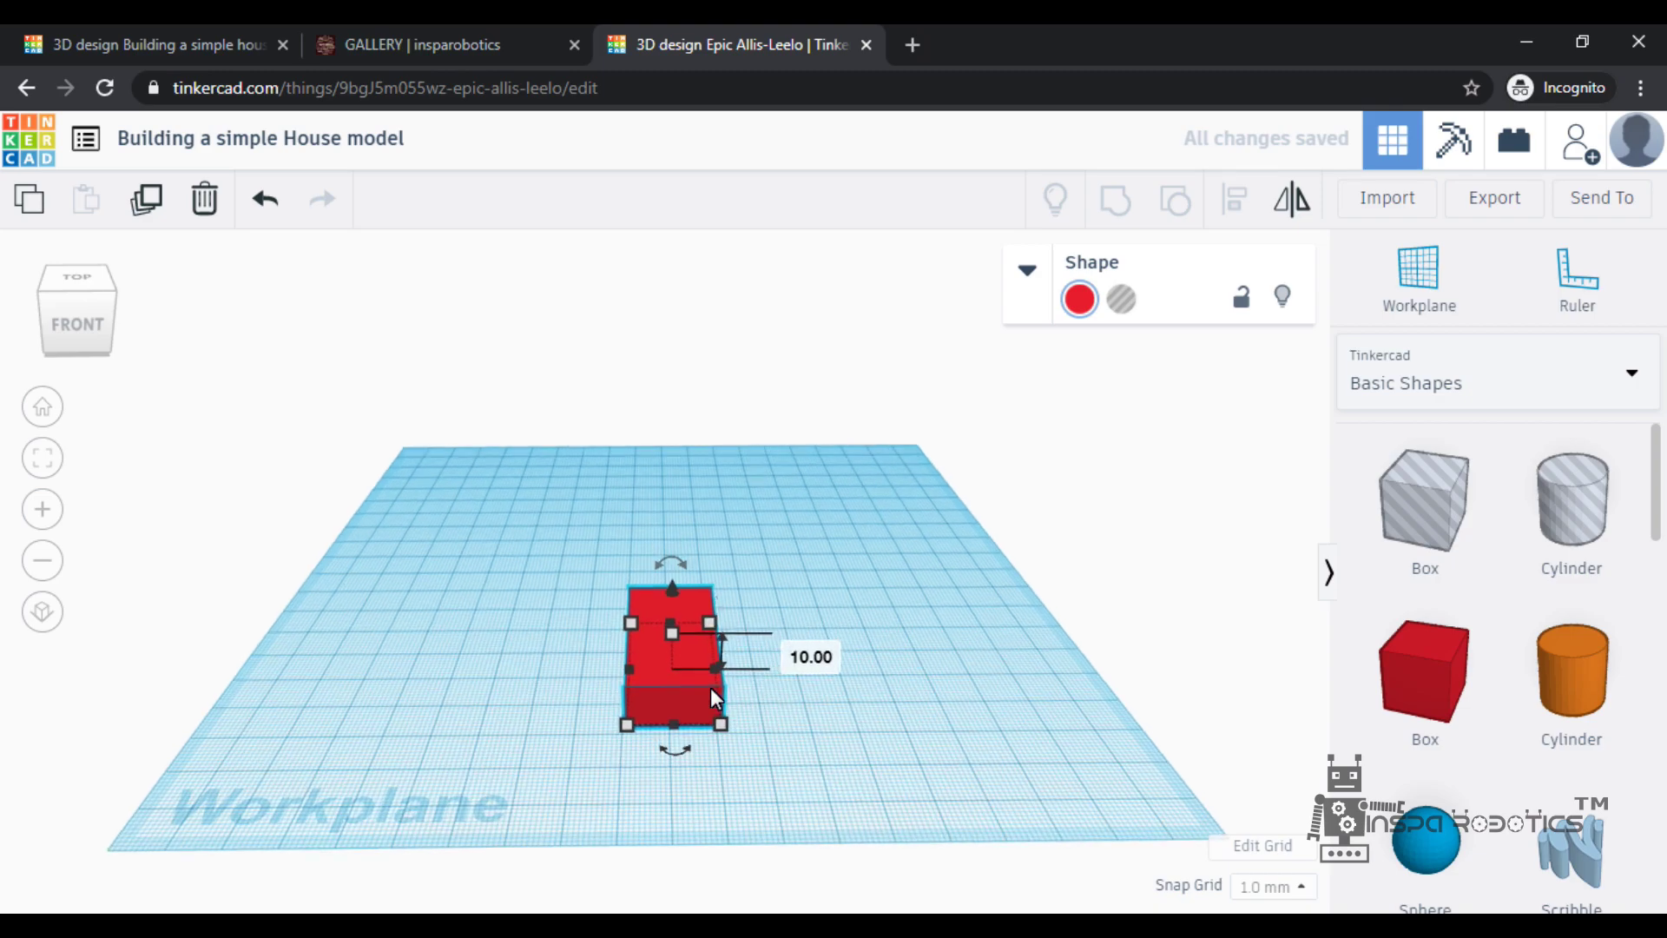
pyautogui.scroll(4, 710, 687)
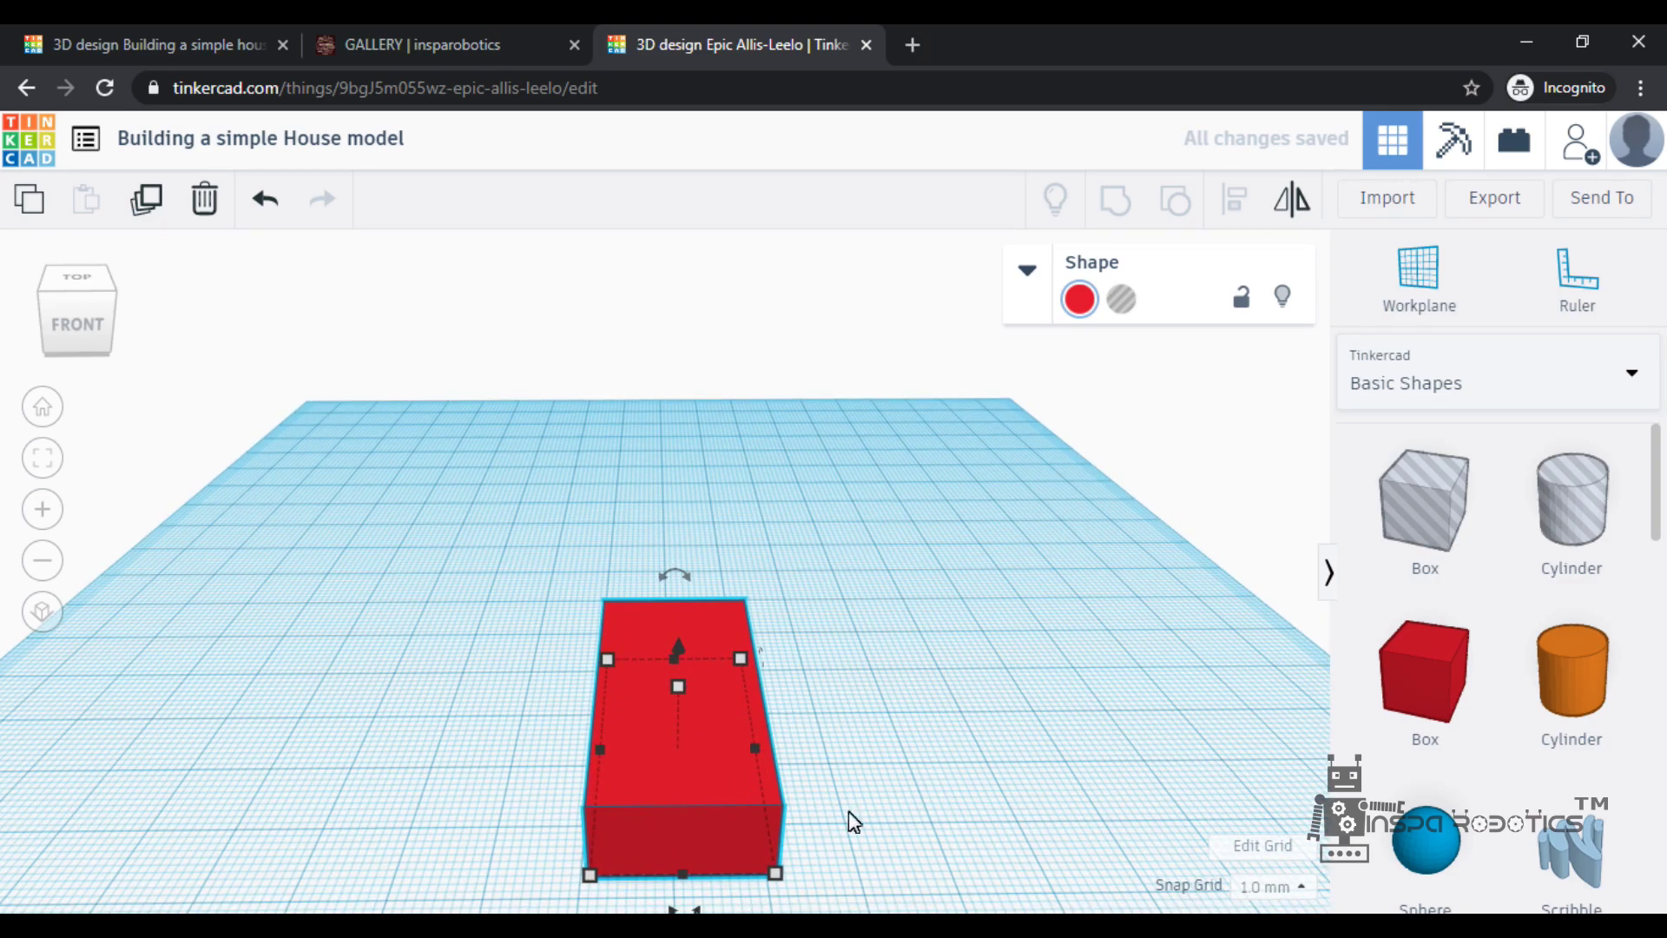
pyautogui.moveTo(845, 808); pyautogui.dragTo(846, 783, button='right')
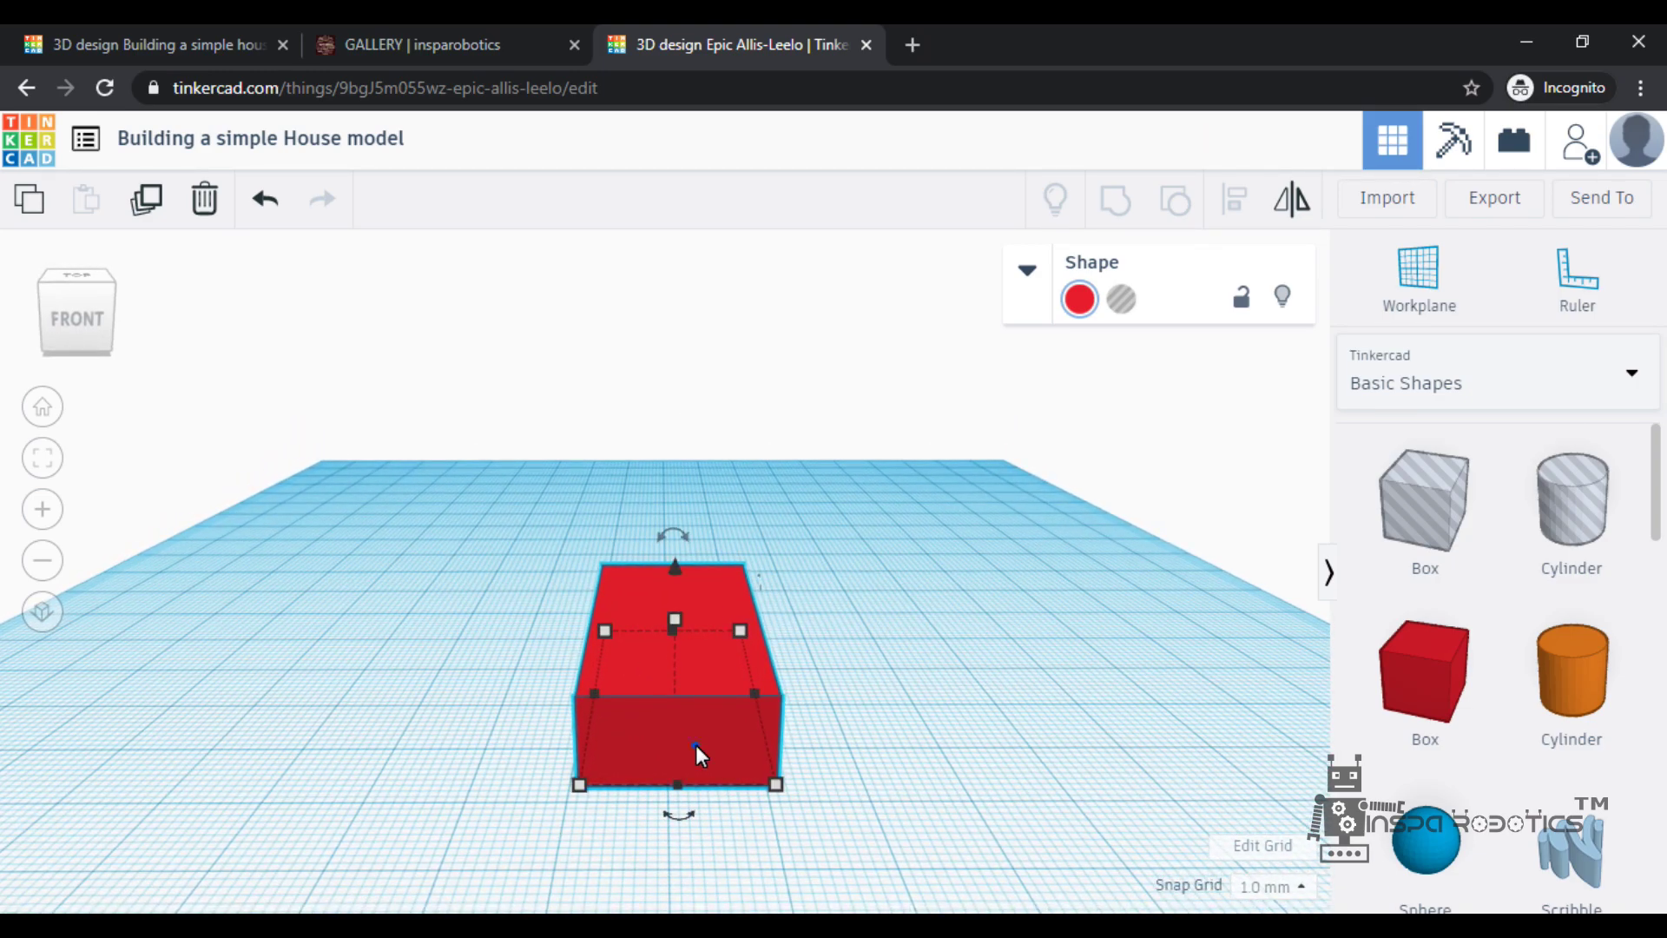
pyautogui.click(135, 208)
pyautogui.click(808, 625)
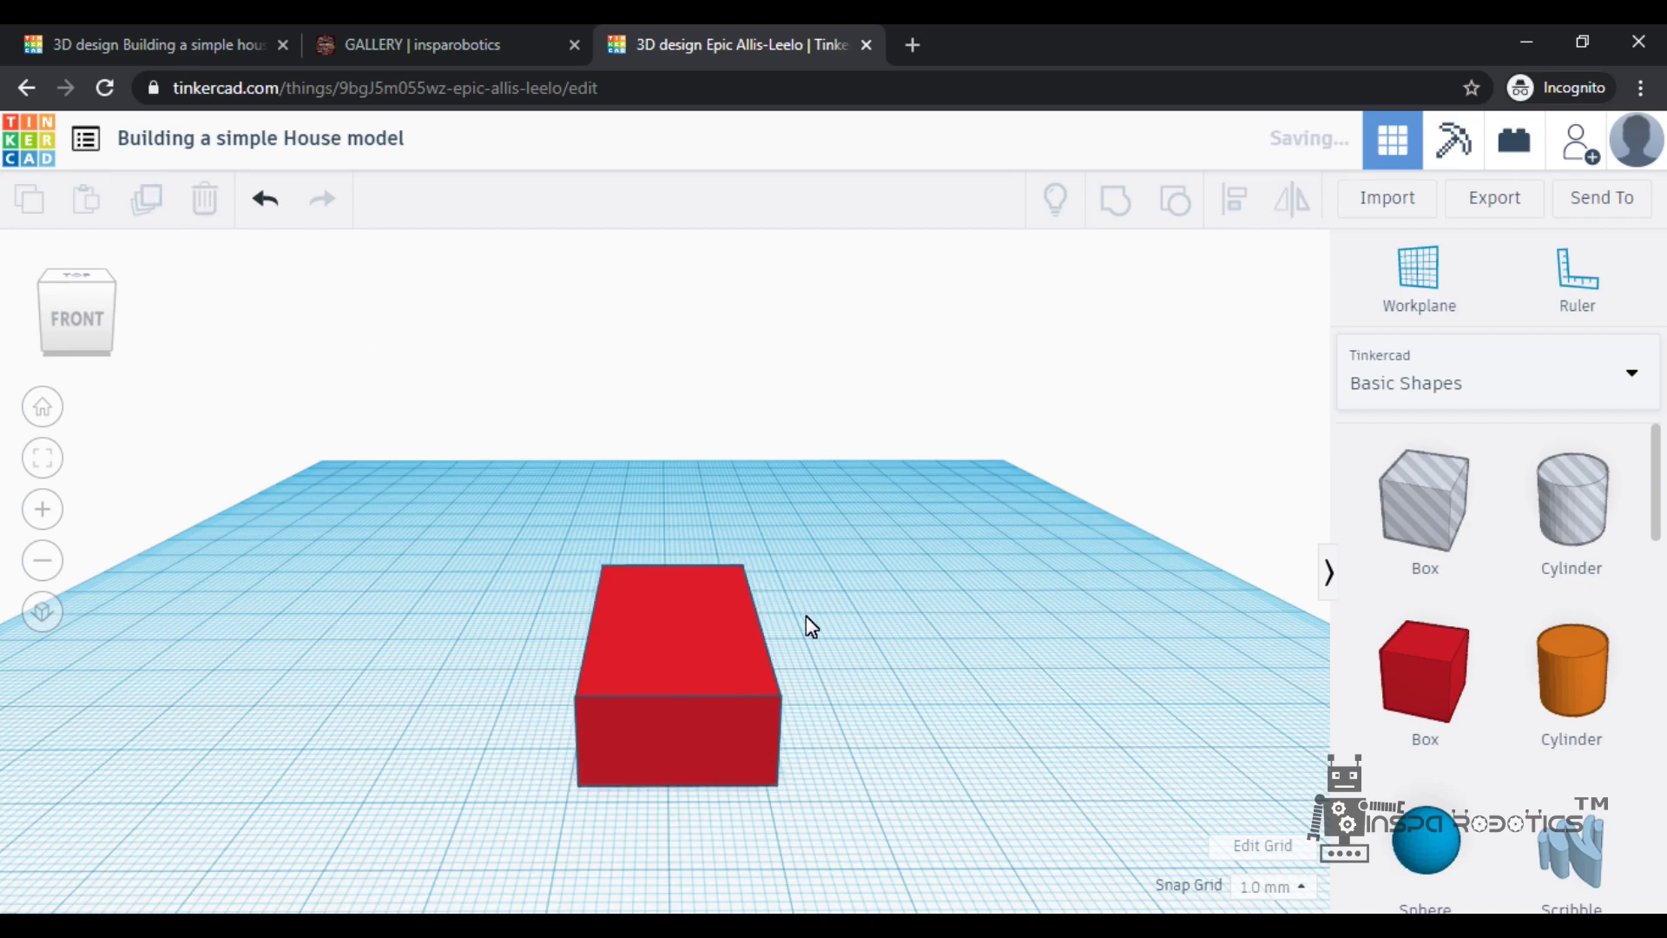
pyautogui.click(680, 634)
# Lift the duplicate box and resize it to 39 mm long and 19 mm wide
pyautogui.moveTo(675, 570); pyautogui.dragTo(670, 517)
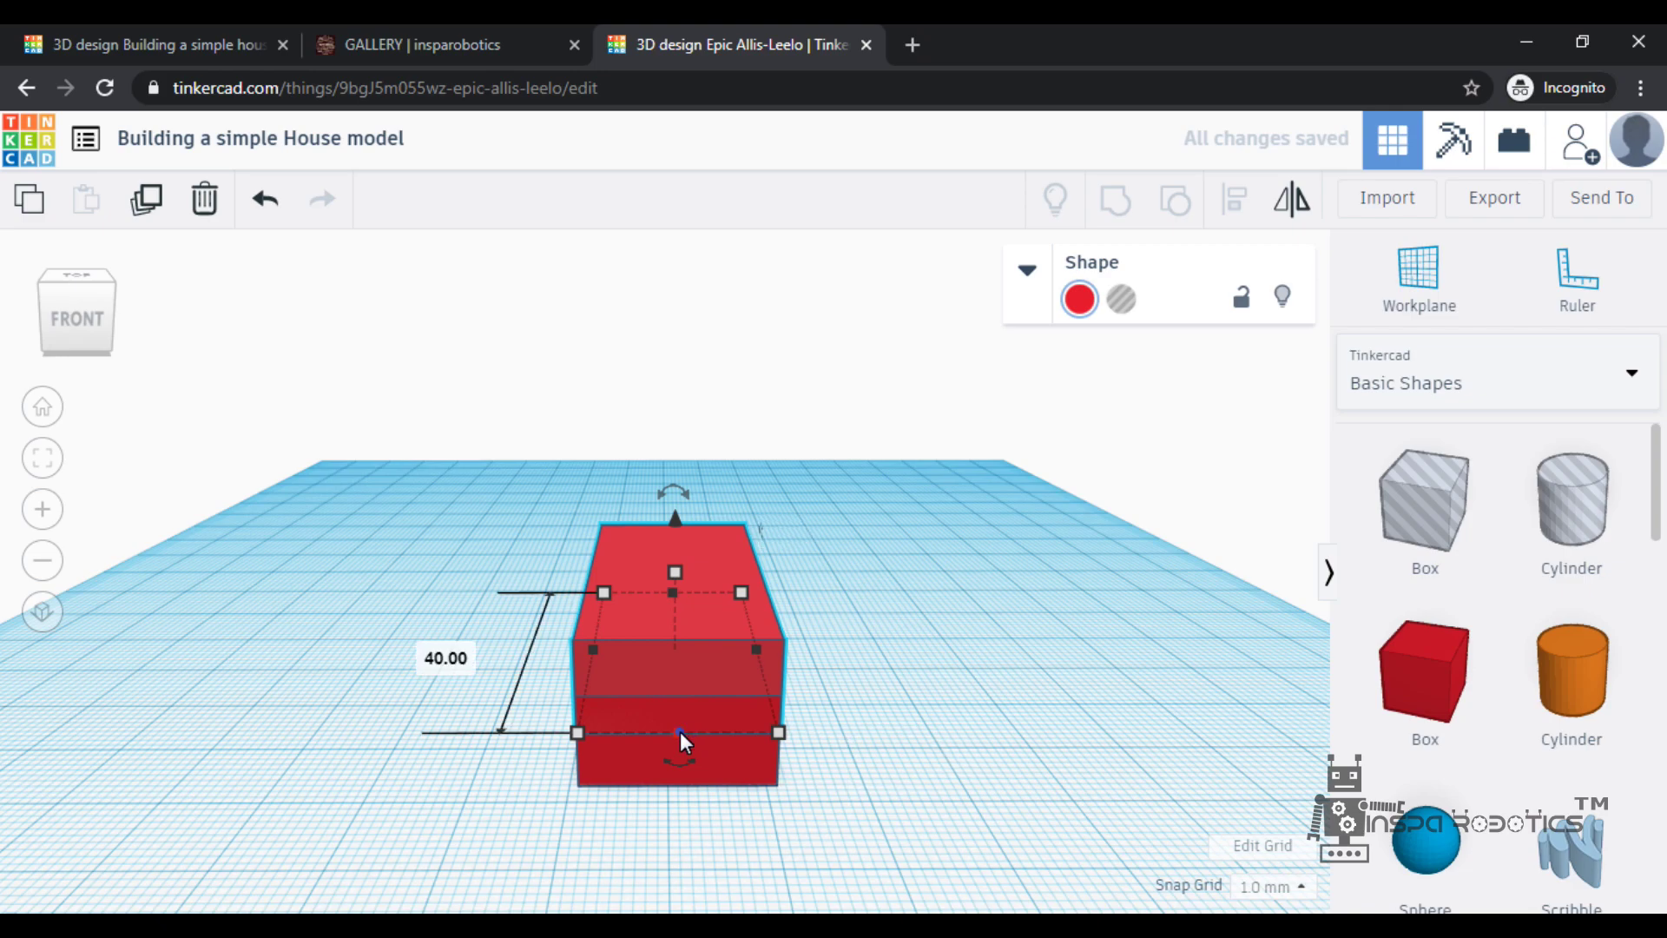
pyautogui.click(426, 649)
pyautogui.write('39')
pyautogui.press('Return')
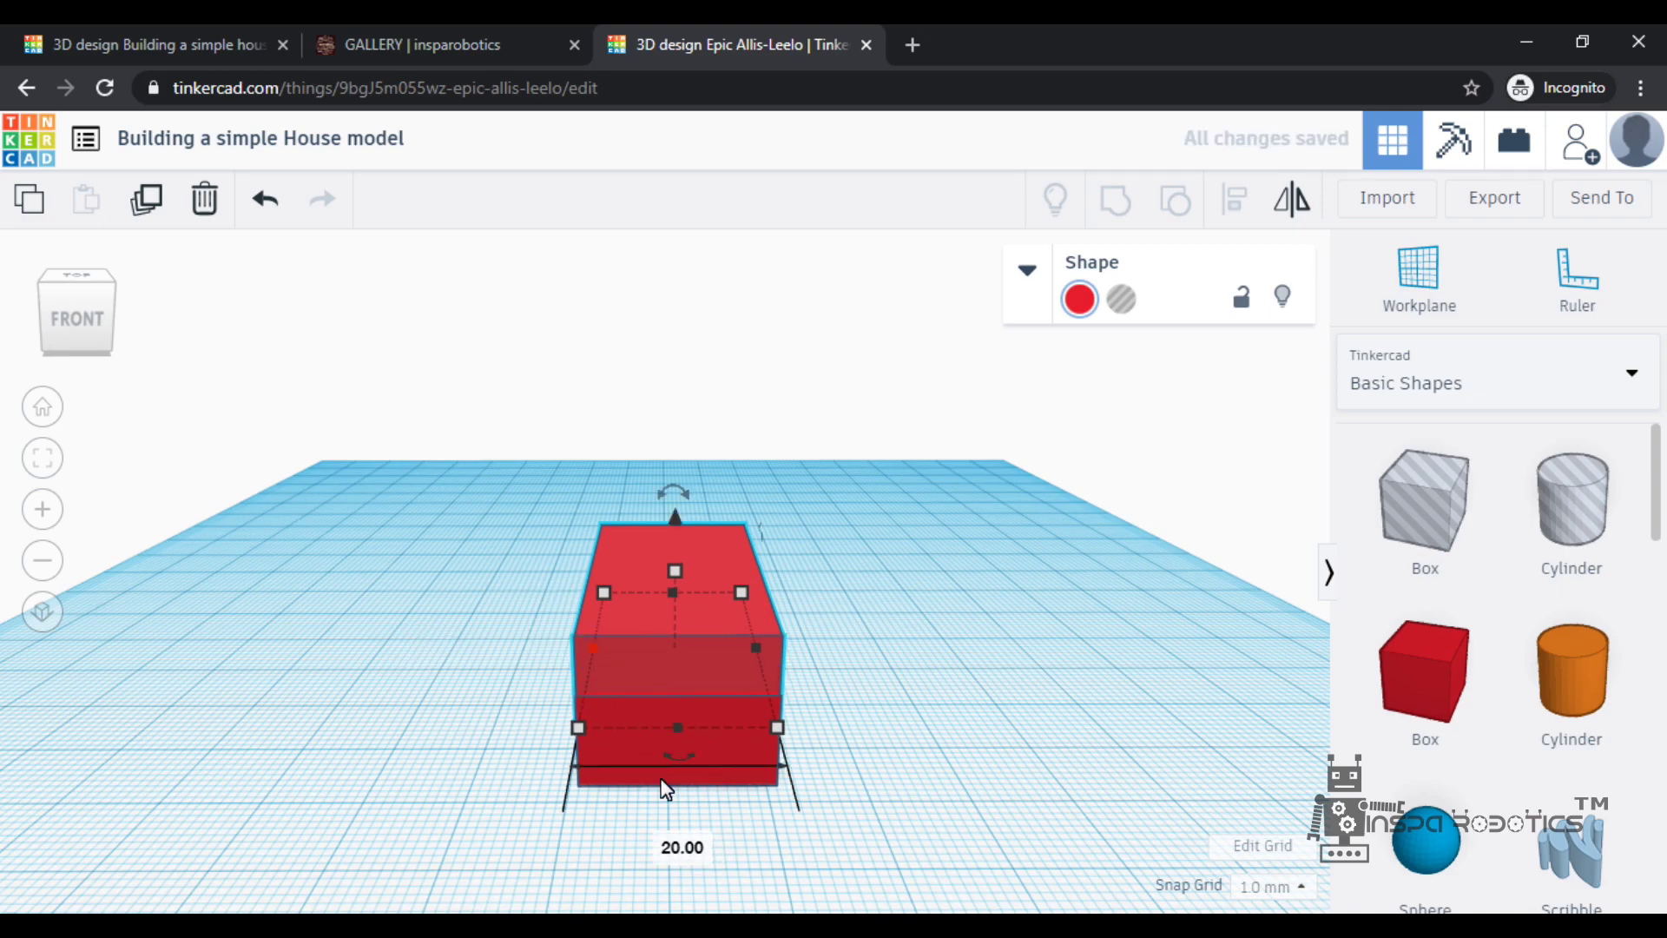
pyautogui.click(682, 850)
pyautogui.write('19')
pyautogui.press('Return')
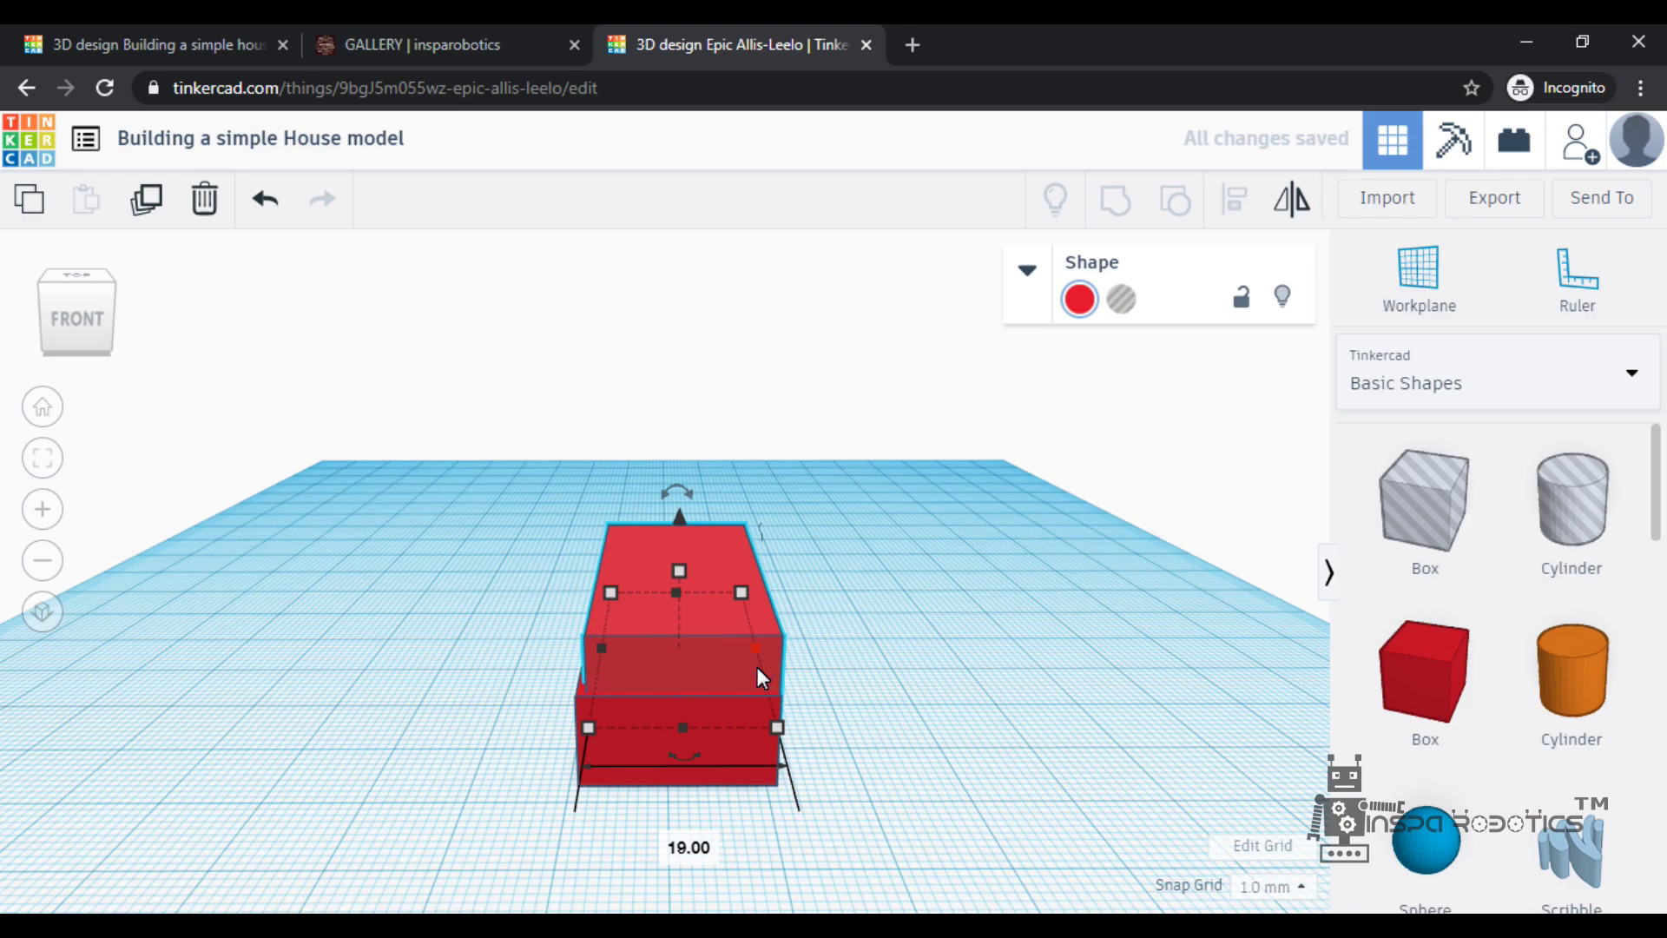
# Refine the duplicate box to 18 mm wide and 38 mm long
pyautogui.click(683, 849)
pyautogui.write('18')
pyautogui.press('Return')
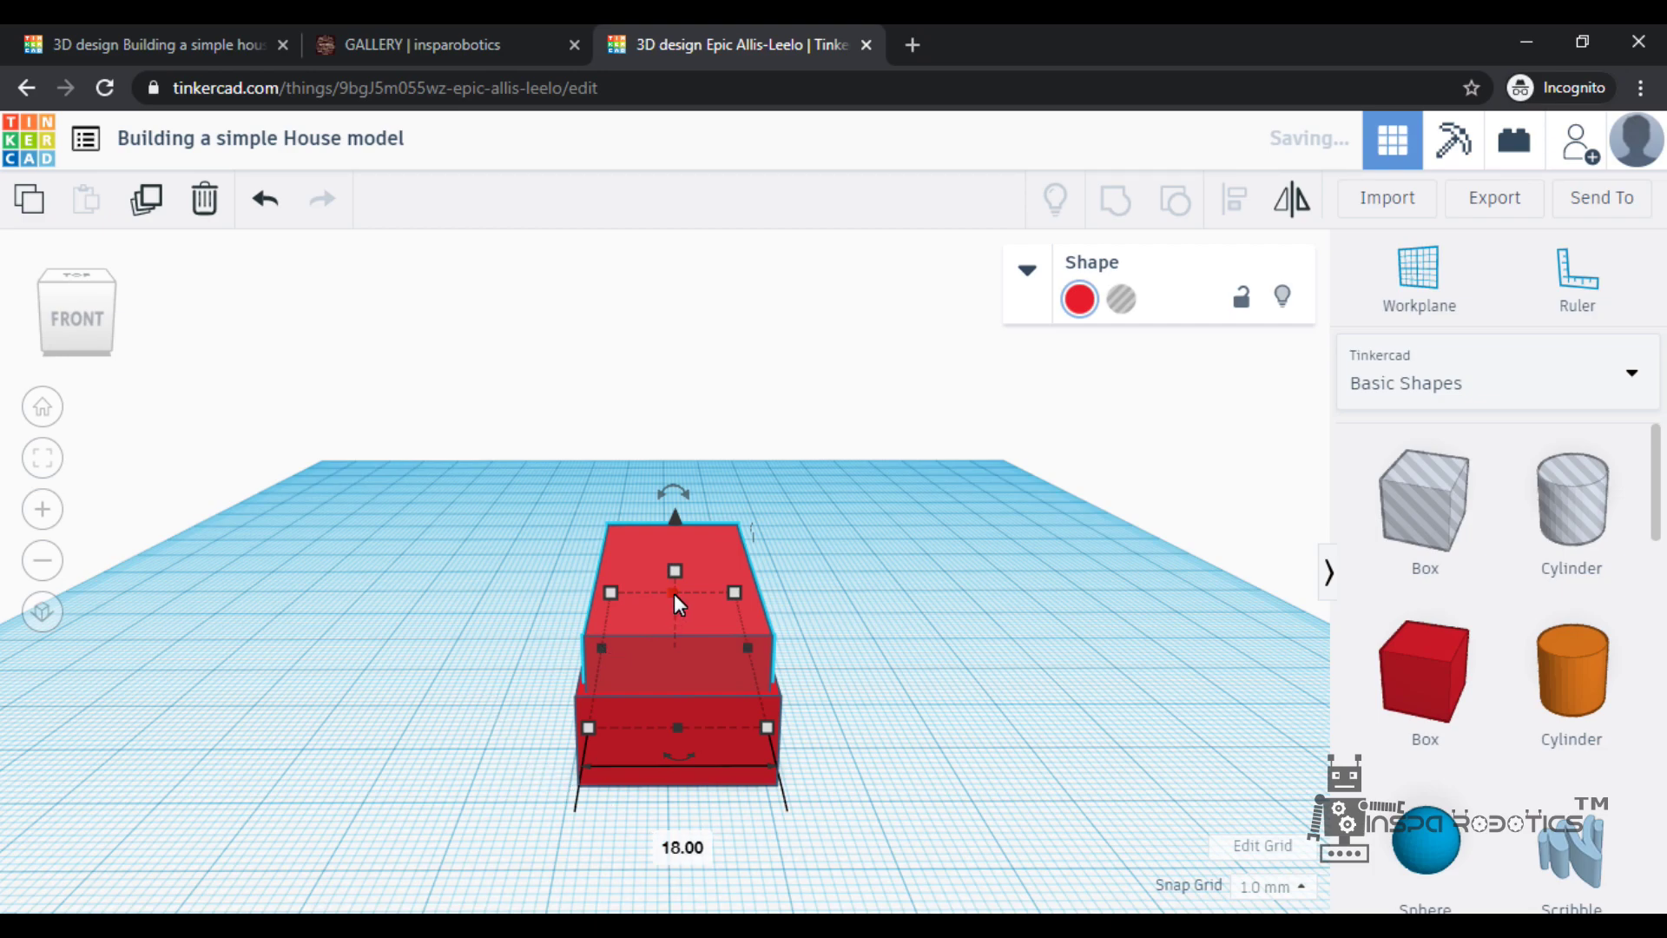
pyautogui.click(434, 650)
pyautogui.write('38')
pyautogui.press('Return')
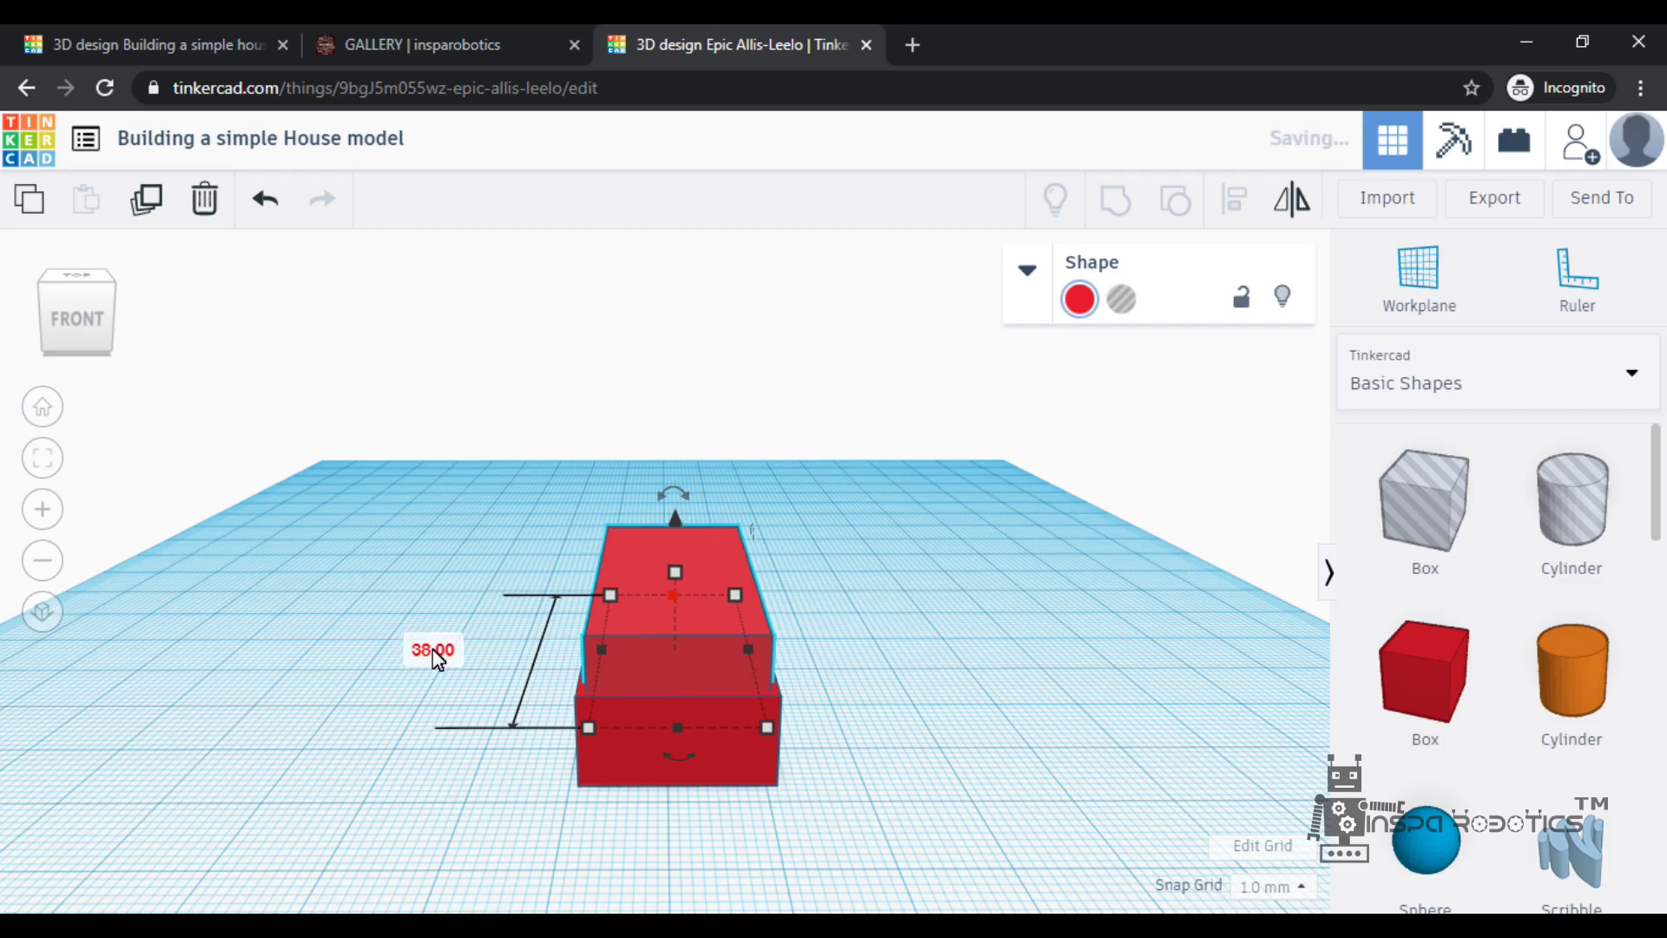
pyautogui.click(870, 739)
pyautogui.moveTo(841, 707); pyautogui.dragTo(826, 747, button='right')
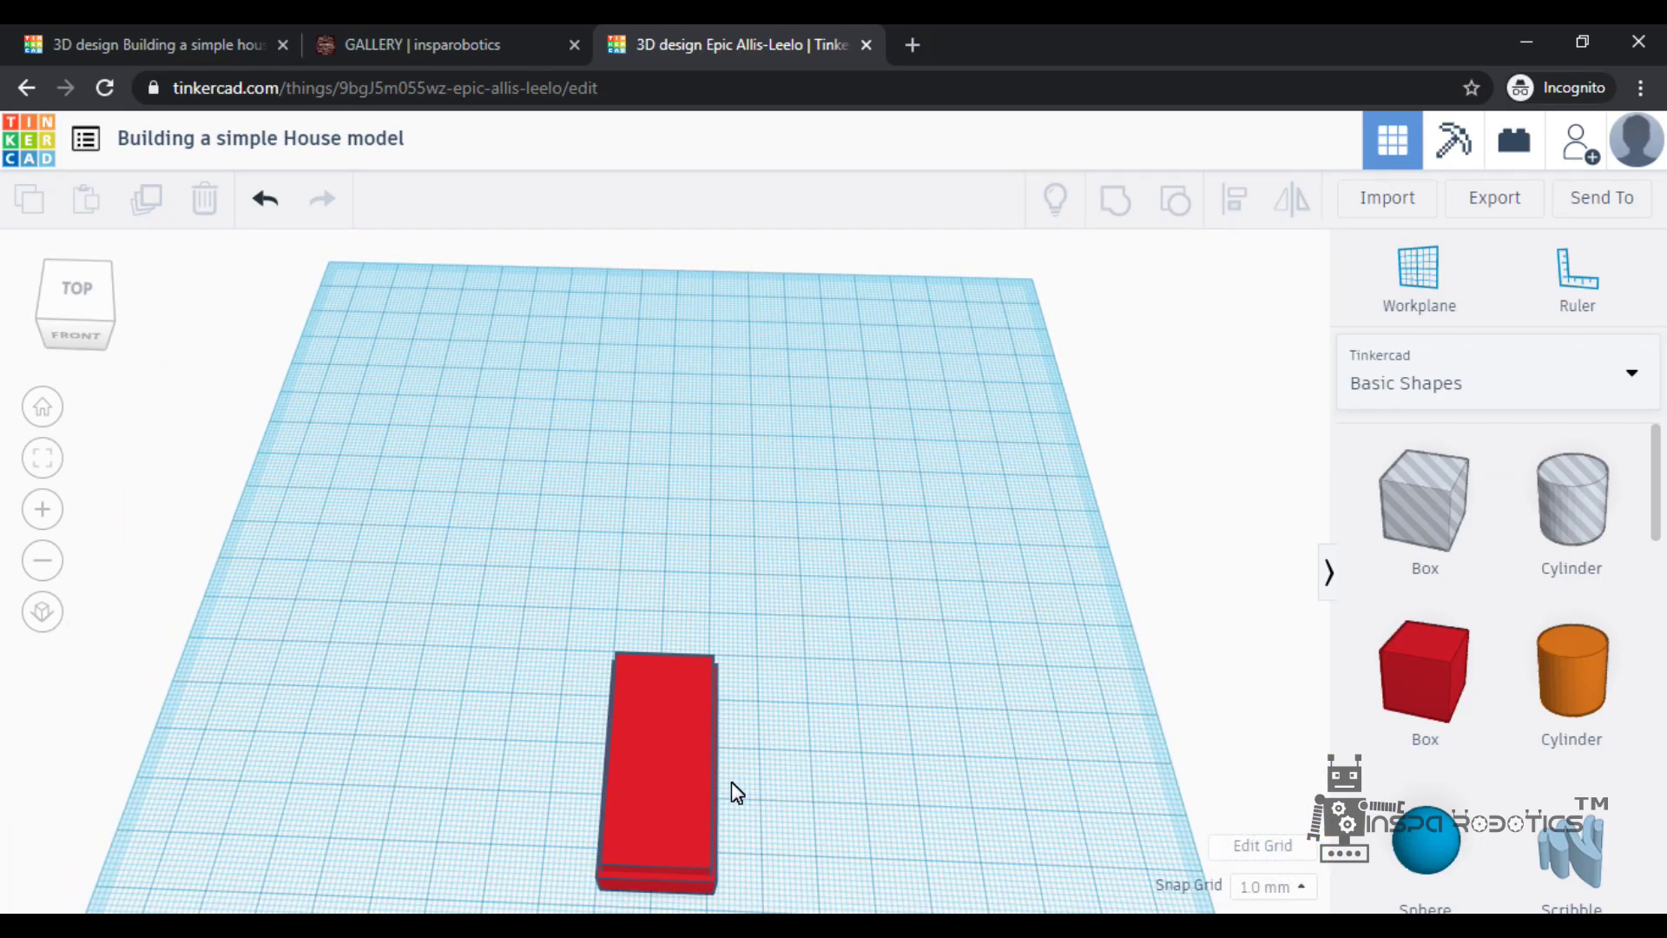
# Turn the inner box into a hole and make it 19 mm tall
pyautogui.click(680, 757)
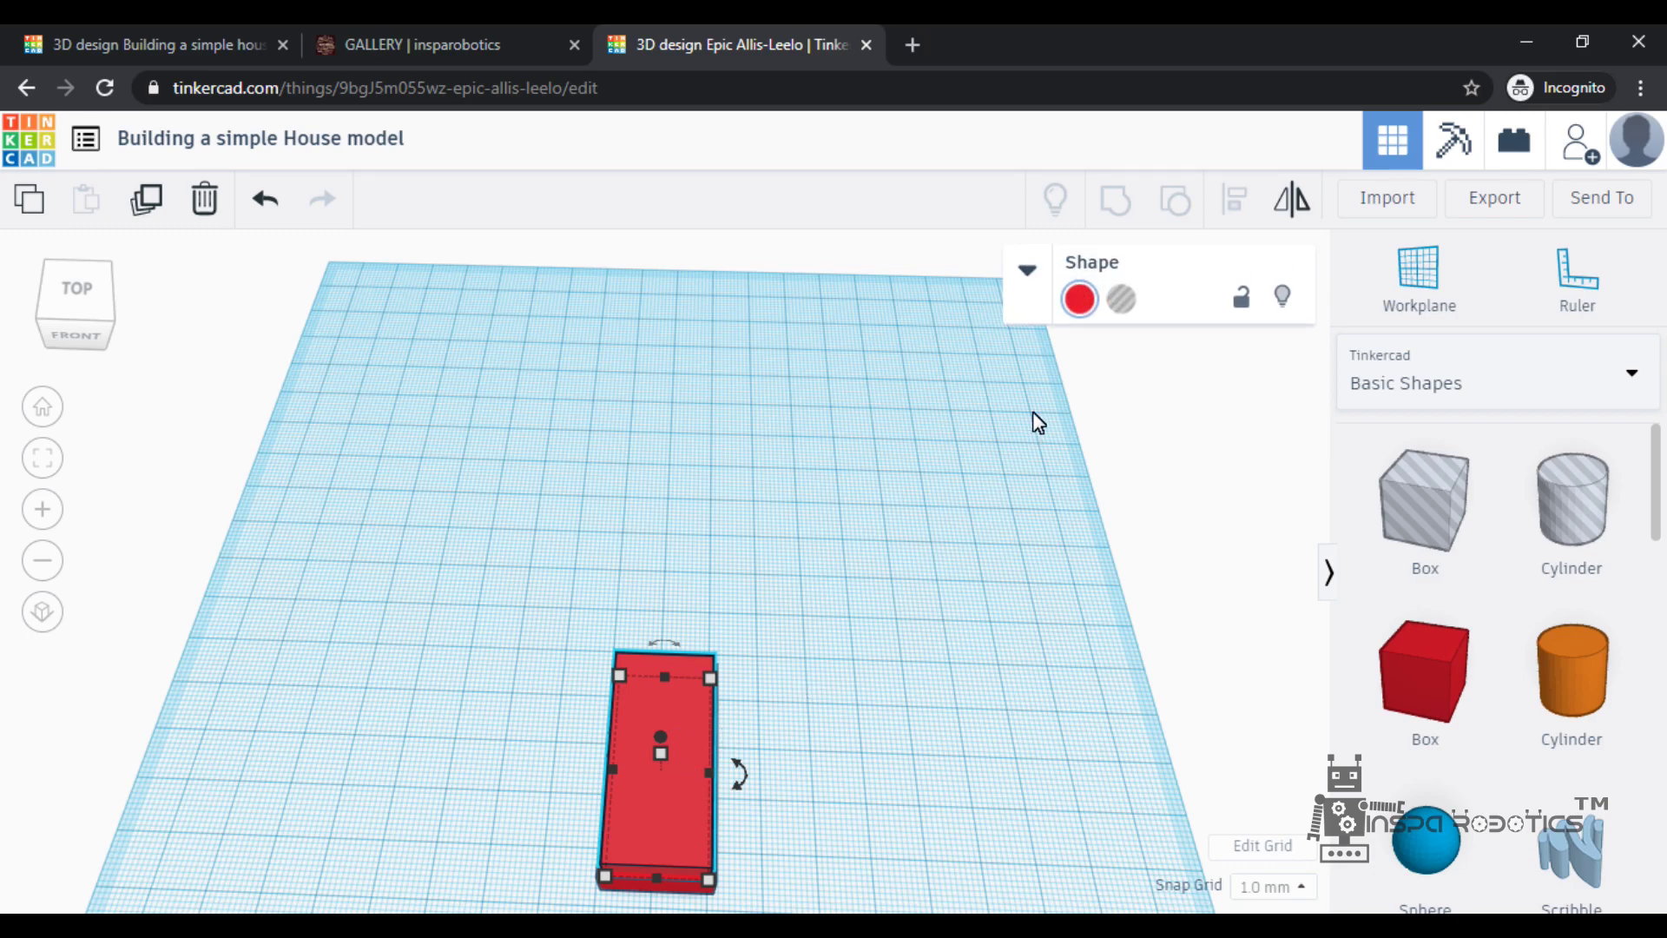
pyautogui.click(1120, 301)
pyautogui.moveTo(786, 814); pyautogui.dragTo(796, 745, button='right')
pyautogui.click(660, 613)
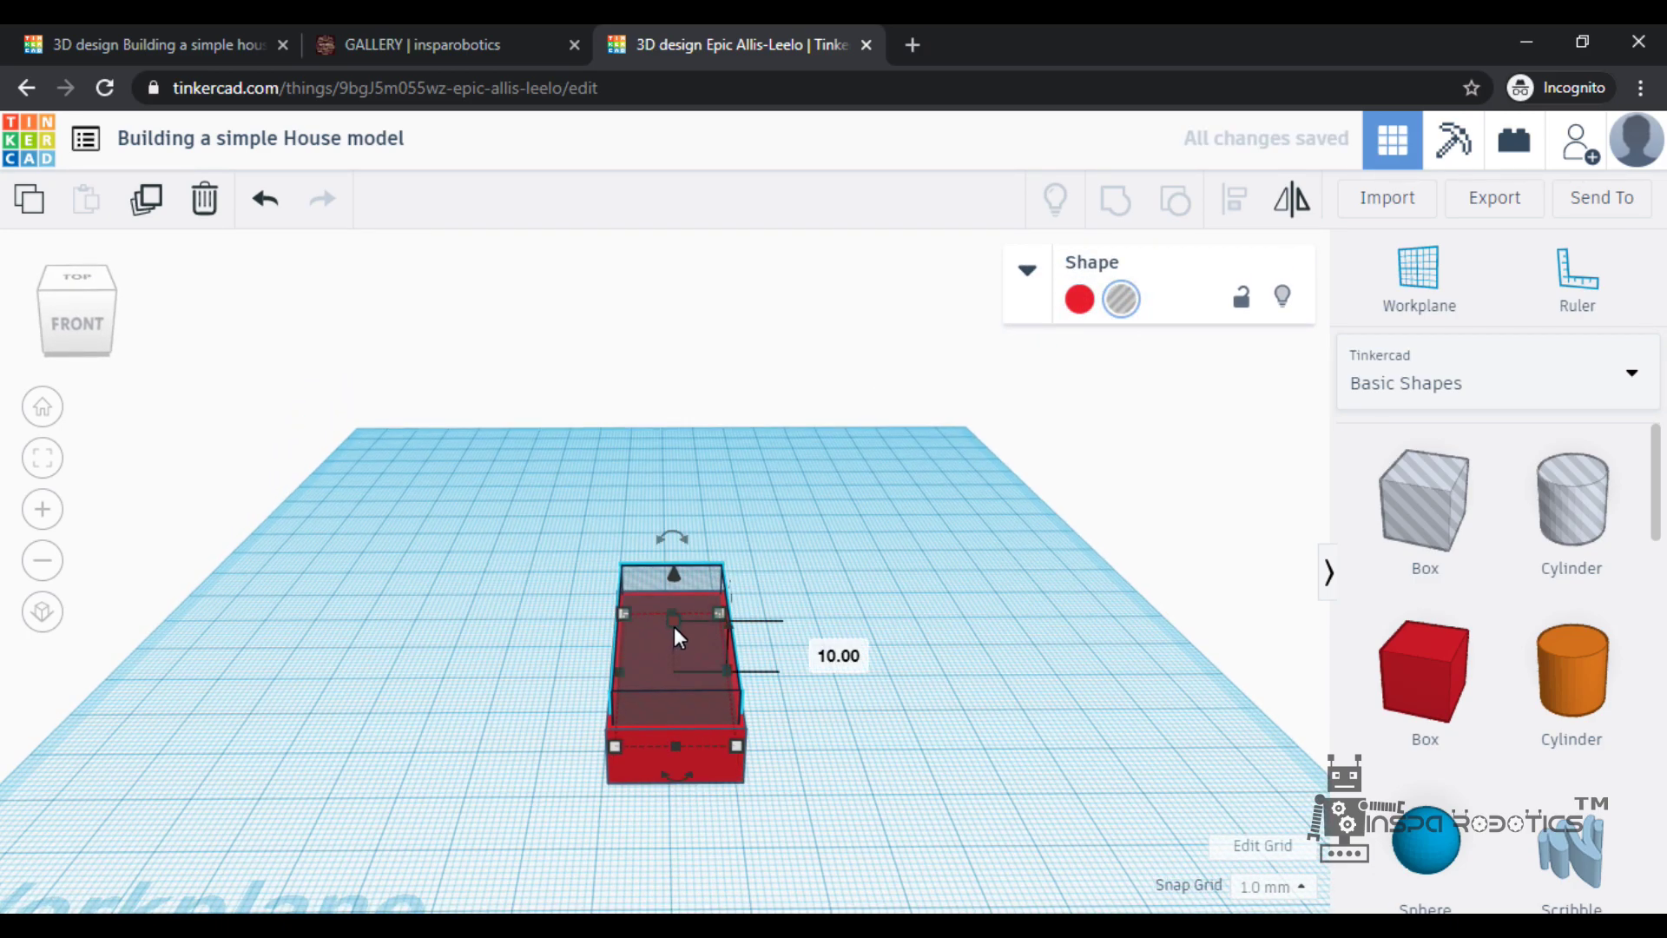
pyautogui.moveTo(674, 624); pyautogui.dragTo(674, 582)
# Select both the hole and the red box together
pyautogui.moveTo(772, 757); pyautogui.dragTo(1031, 695, button='right')
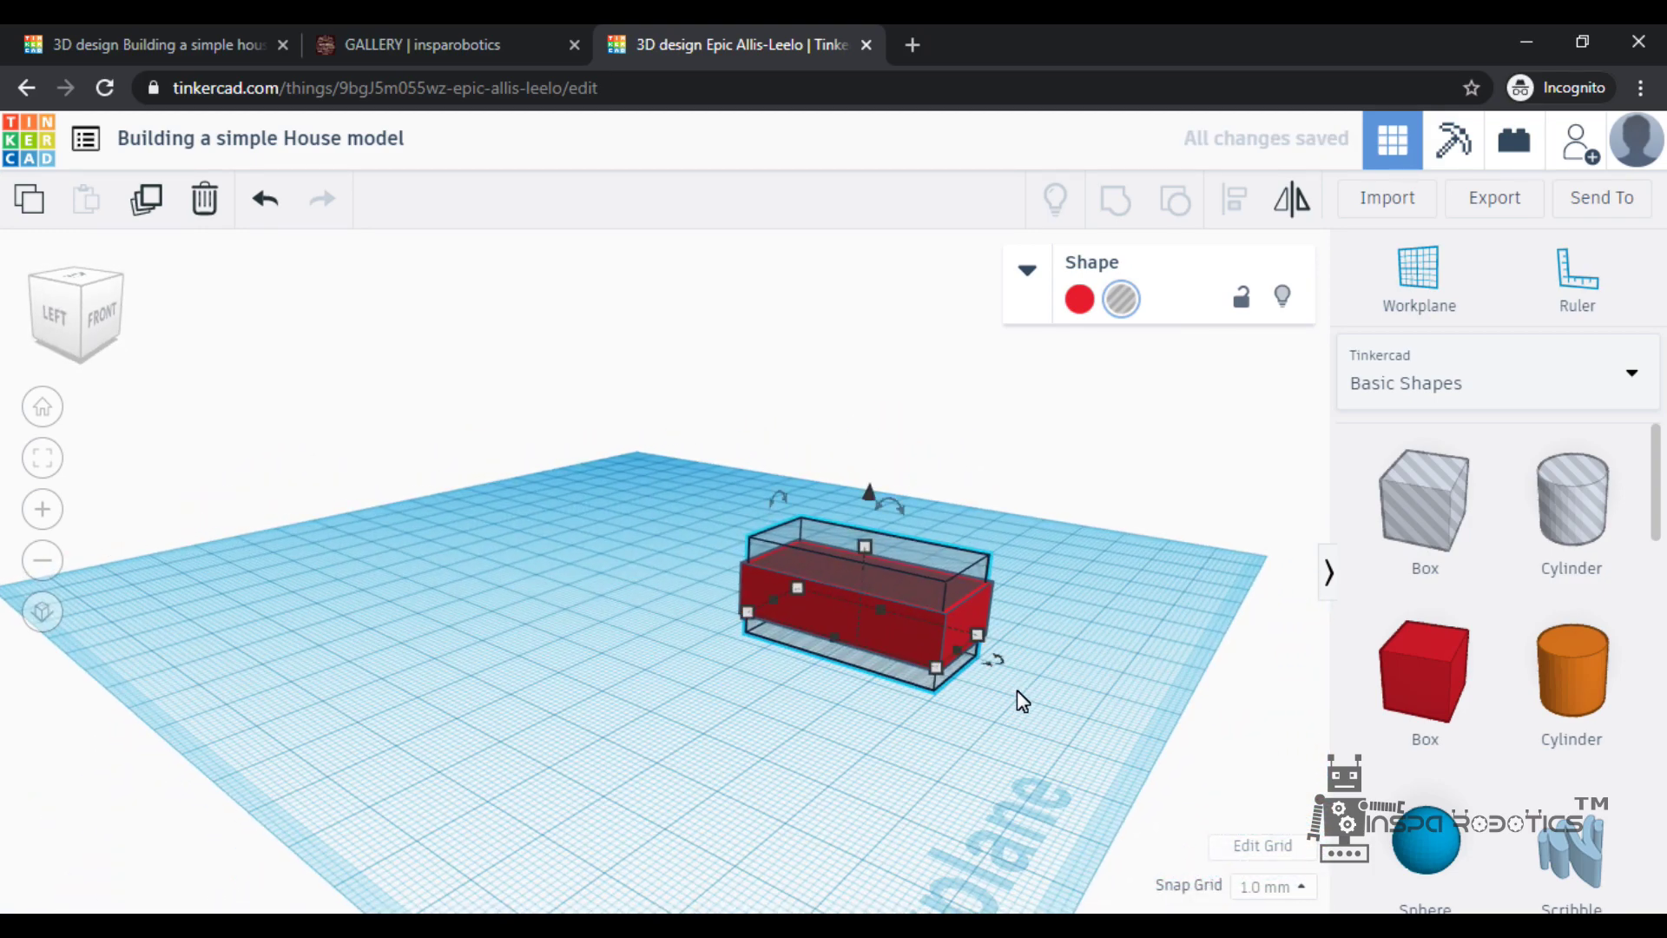
pyautogui.scroll(5, 1049, 665)
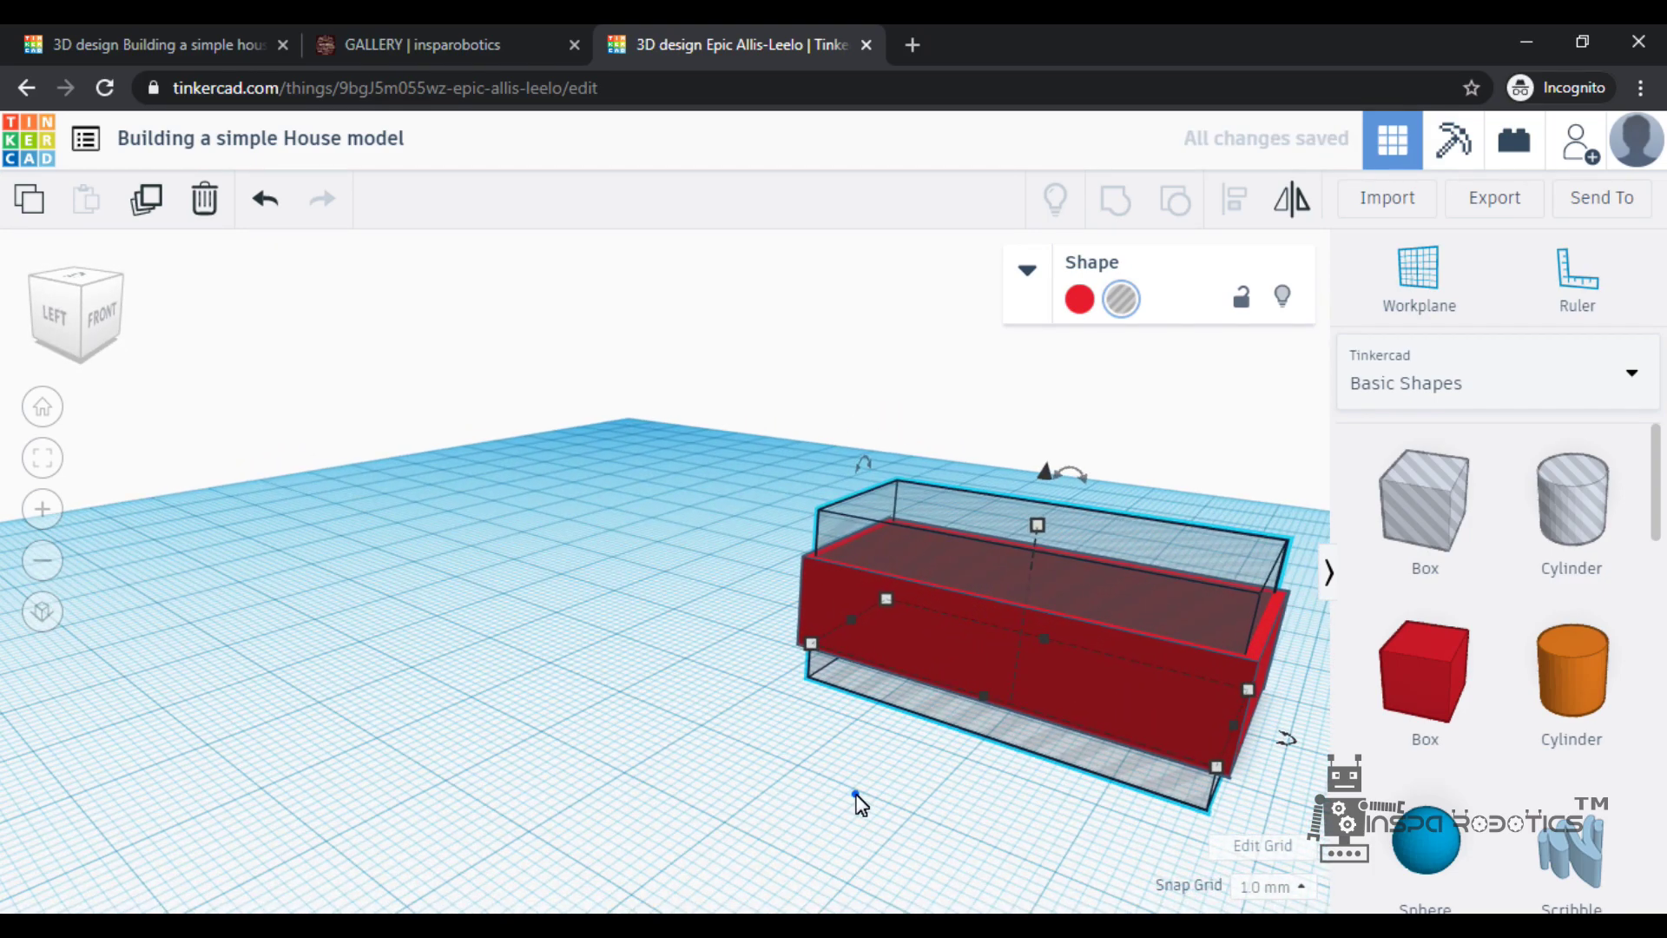
pyautogui.moveTo(790, 789); pyautogui.dragTo(707, 781, button='right')
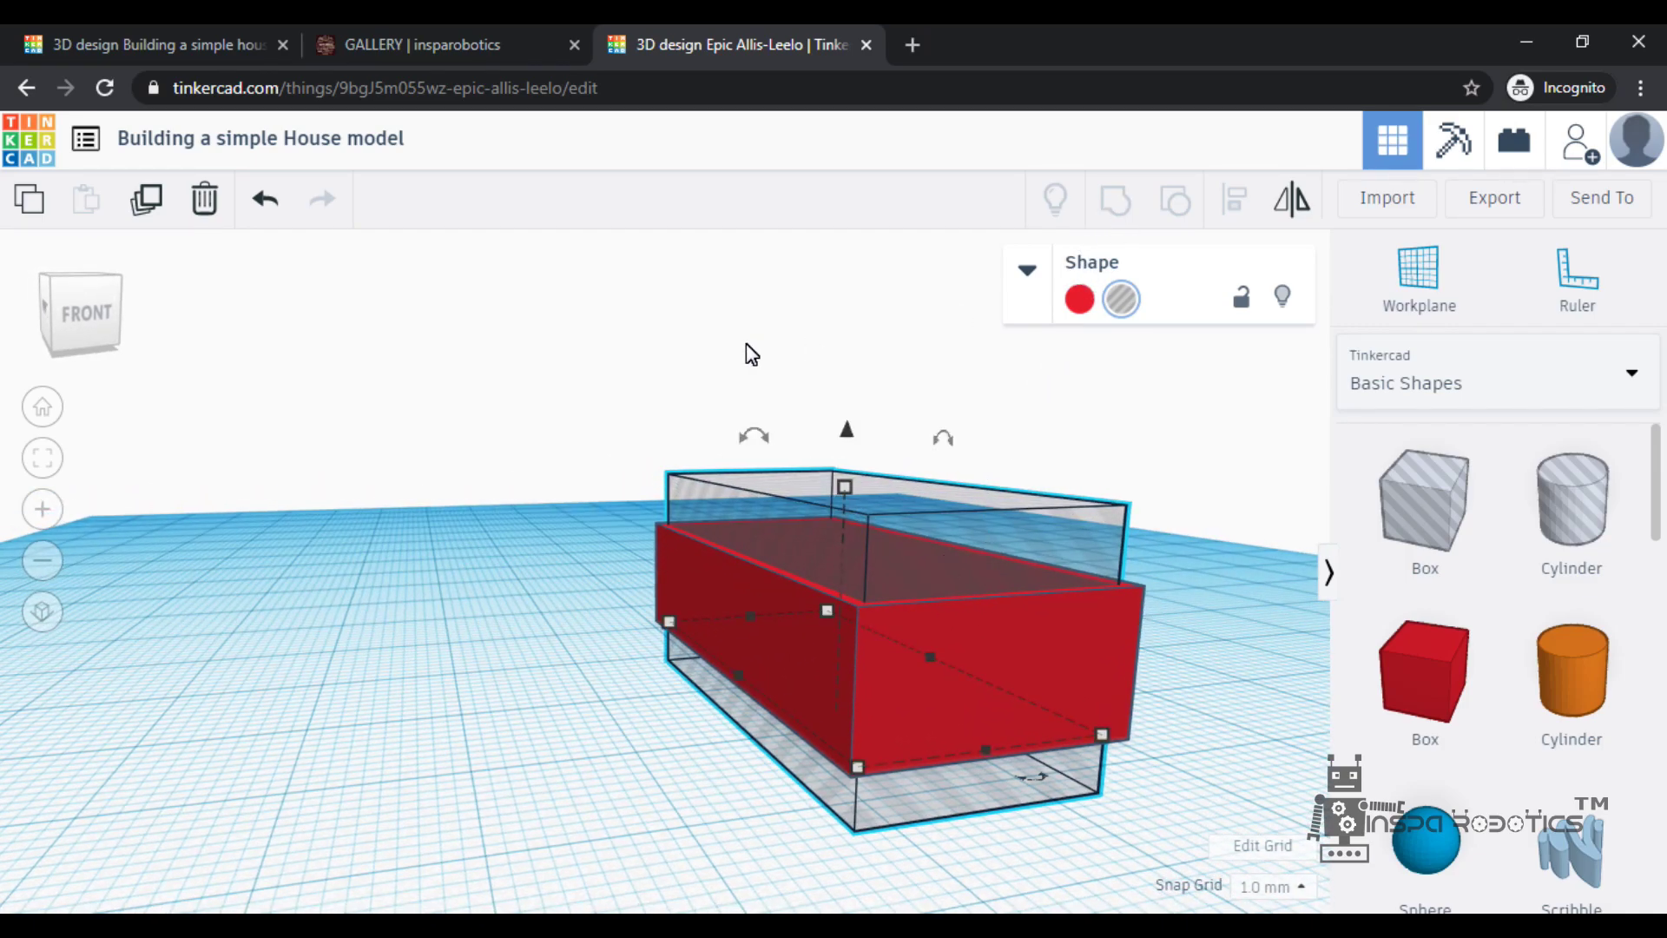
pyautogui.moveTo(557, 416); pyautogui.dragTo(1227, 844)
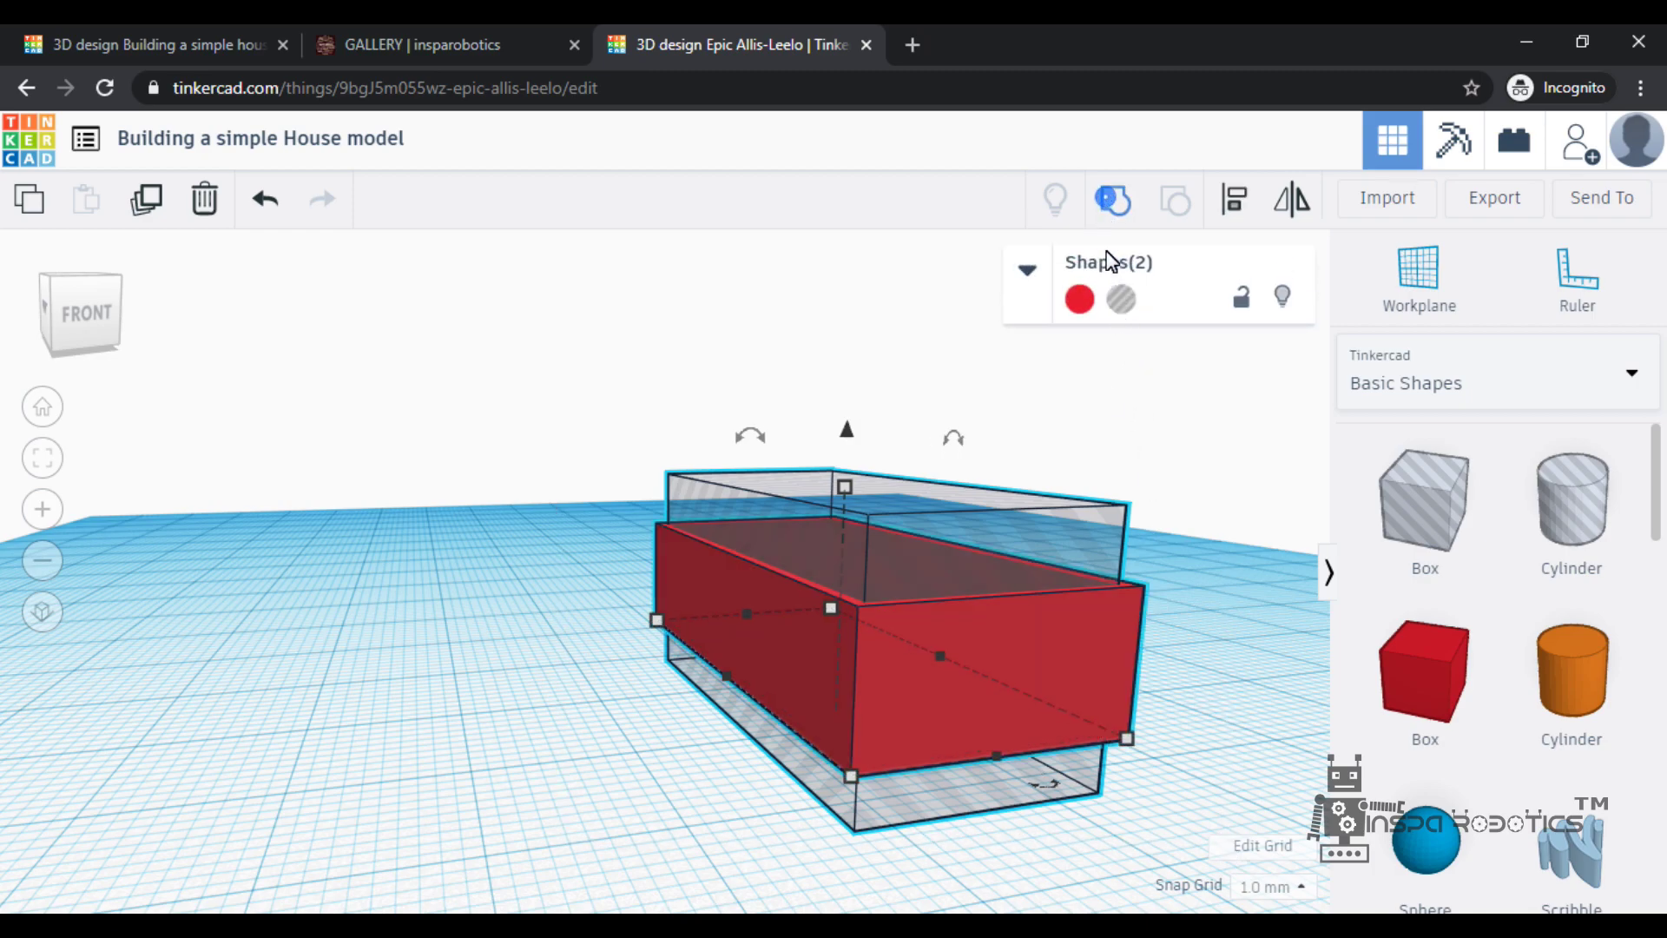
# Group the hole with the red box, leaving hollow open-topped walls
pyautogui.click(1111, 204)
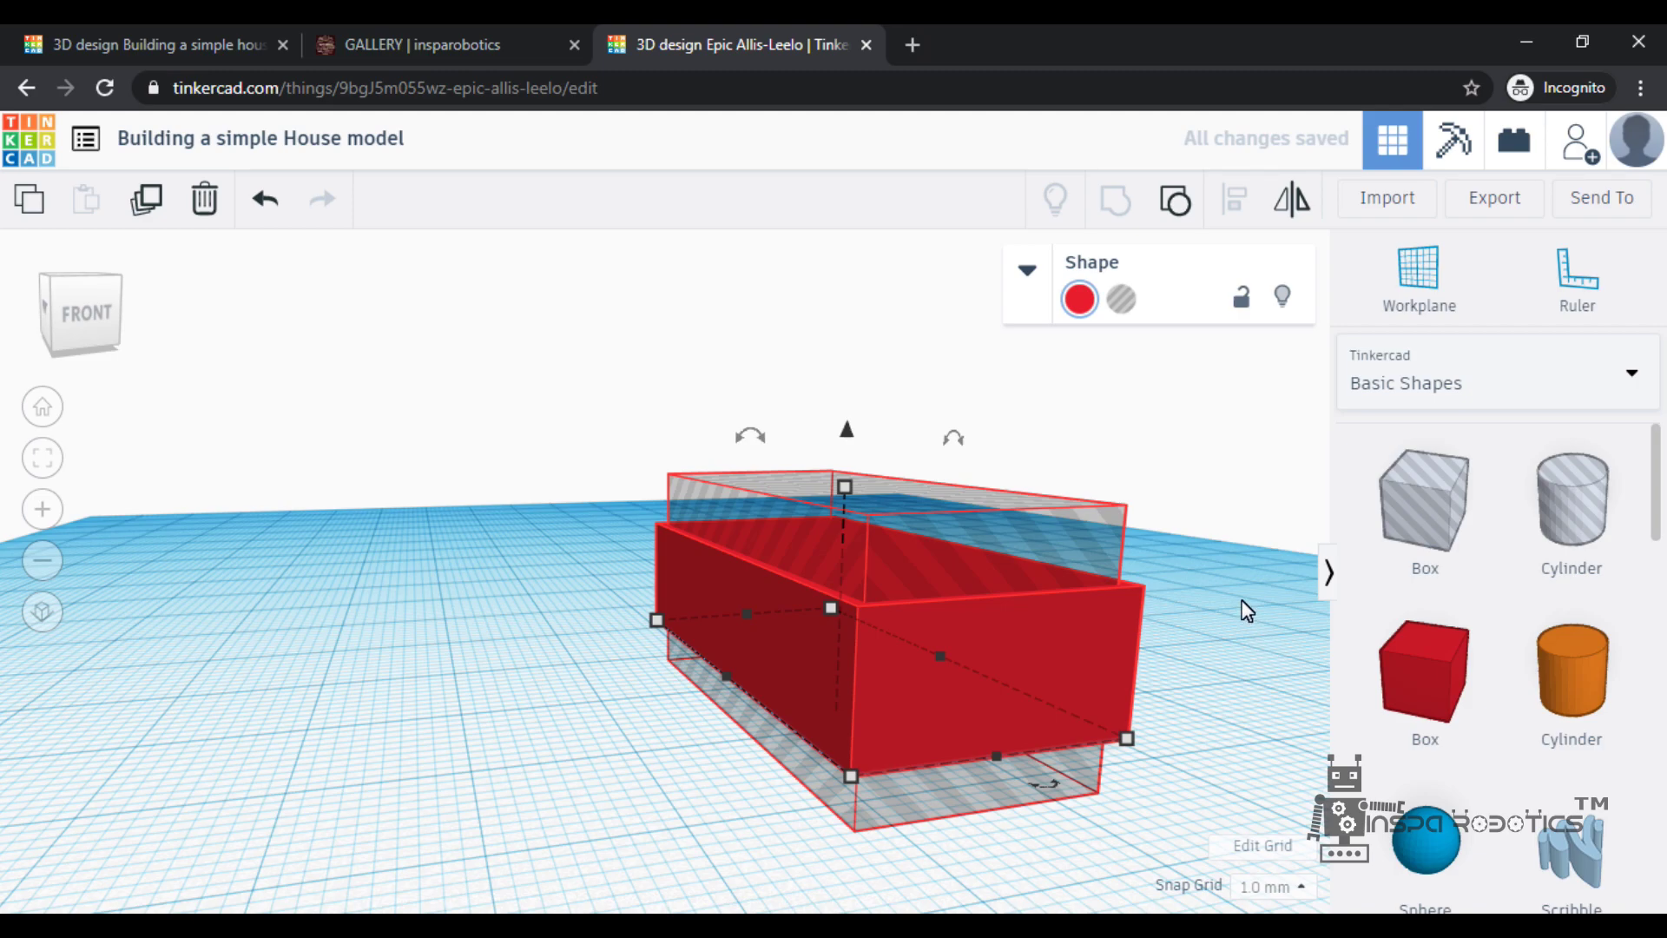
pyautogui.moveTo(1235, 494); pyautogui.dragTo(1135, 516, button='right')
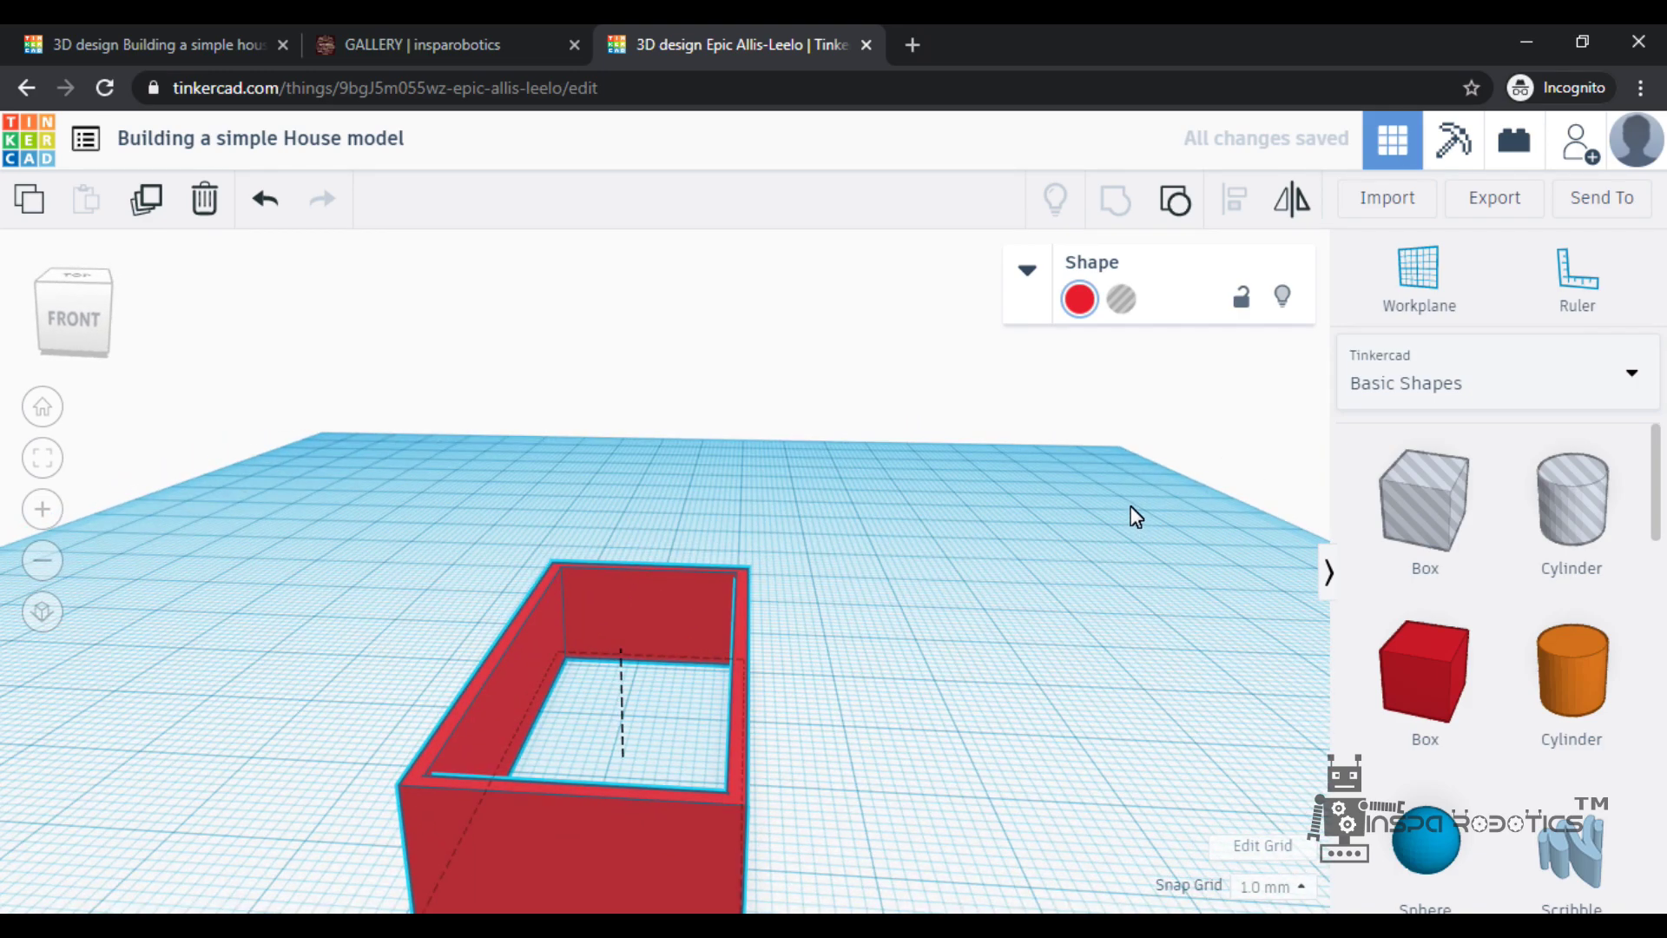
pyautogui.scroll(-5, 1131, 505)
pyautogui.moveTo(1033, 657); pyautogui.dragTo(1034, 669, button='right')
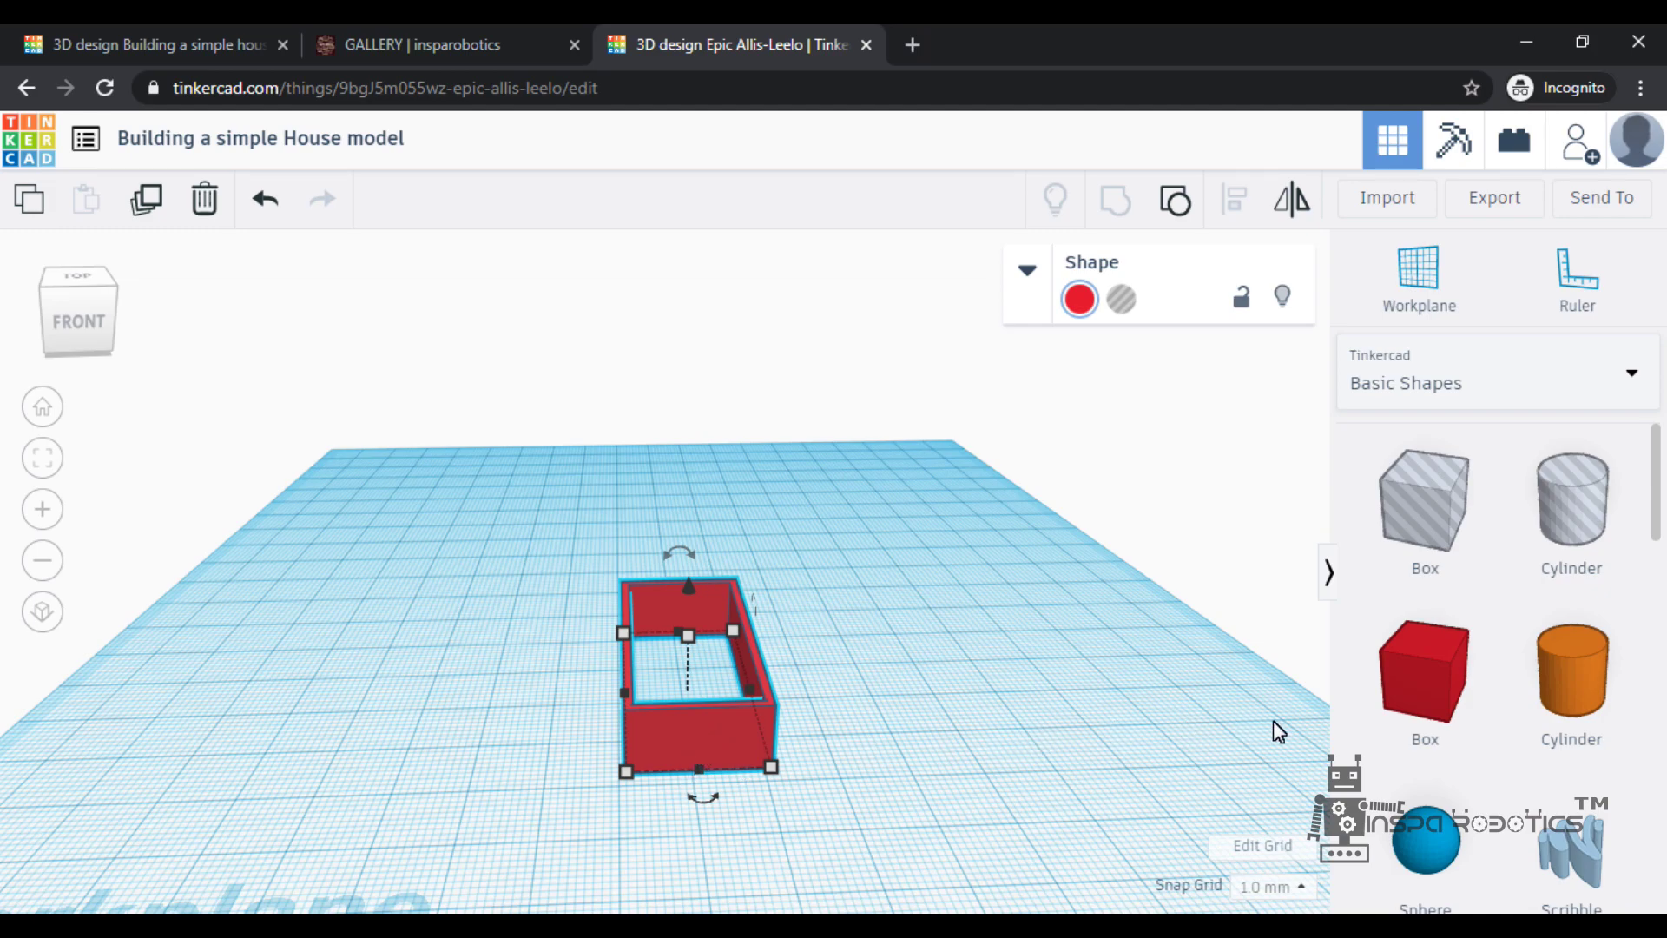
# Add a new box and a Round Roof shape to the workplane
pyautogui.click(1417, 685)
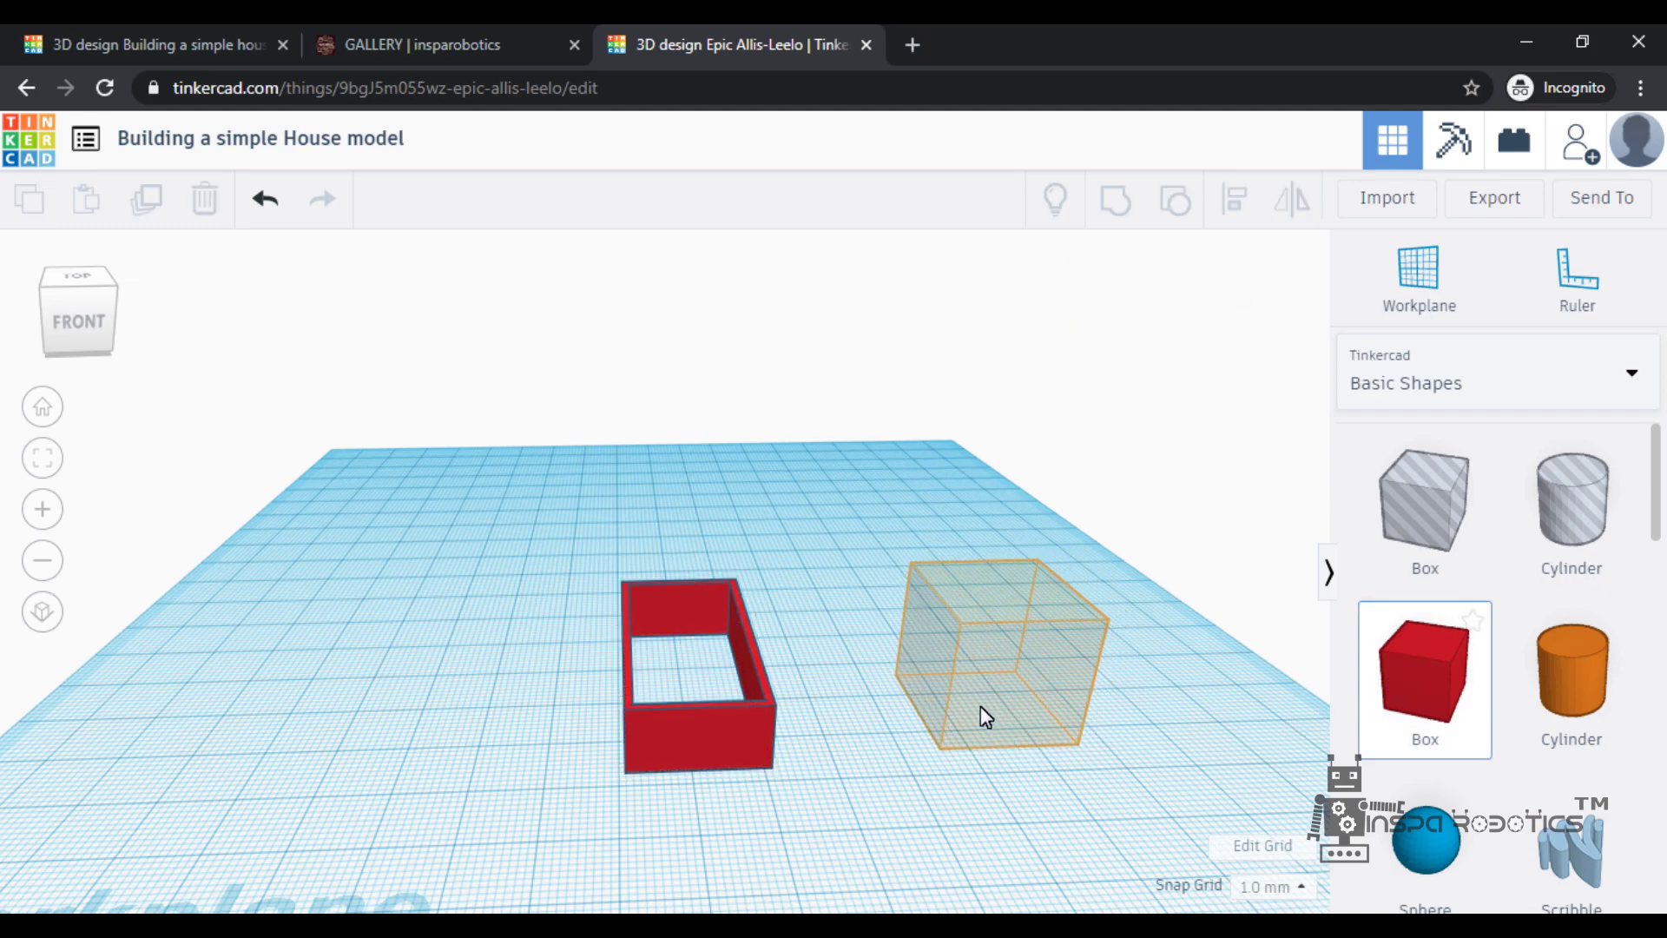
pyautogui.click(1000, 708)
pyautogui.scroll(-4, 1493, 747)
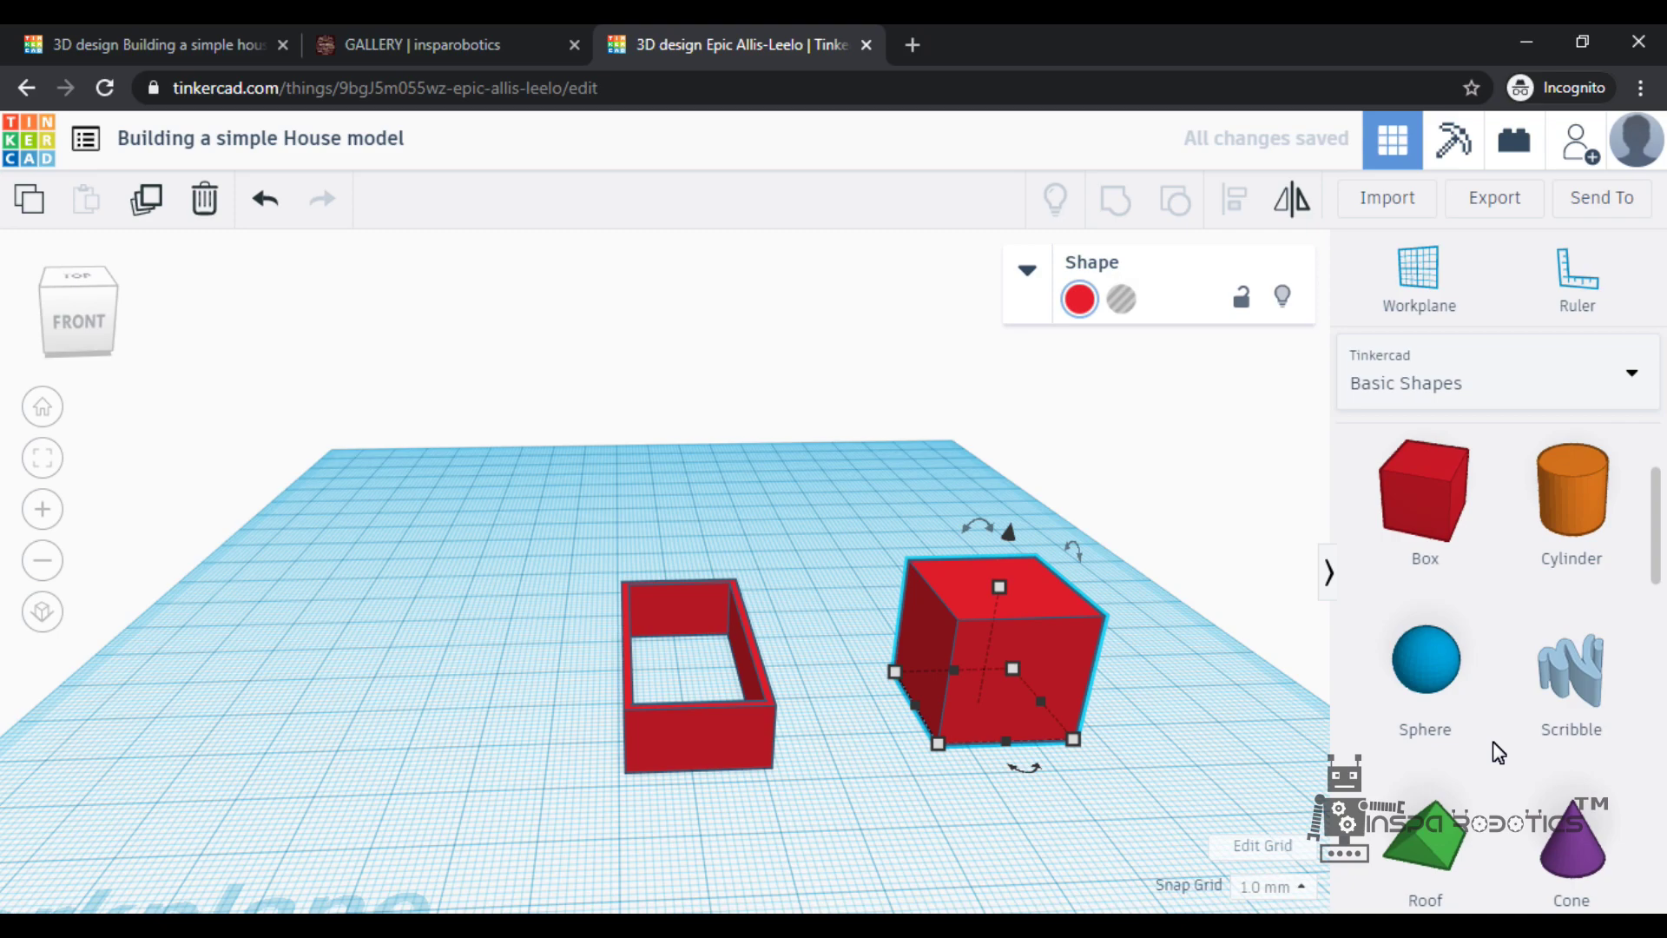
pyautogui.scroll(-2, 1498, 751)
pyautogui.click(1472, 721)
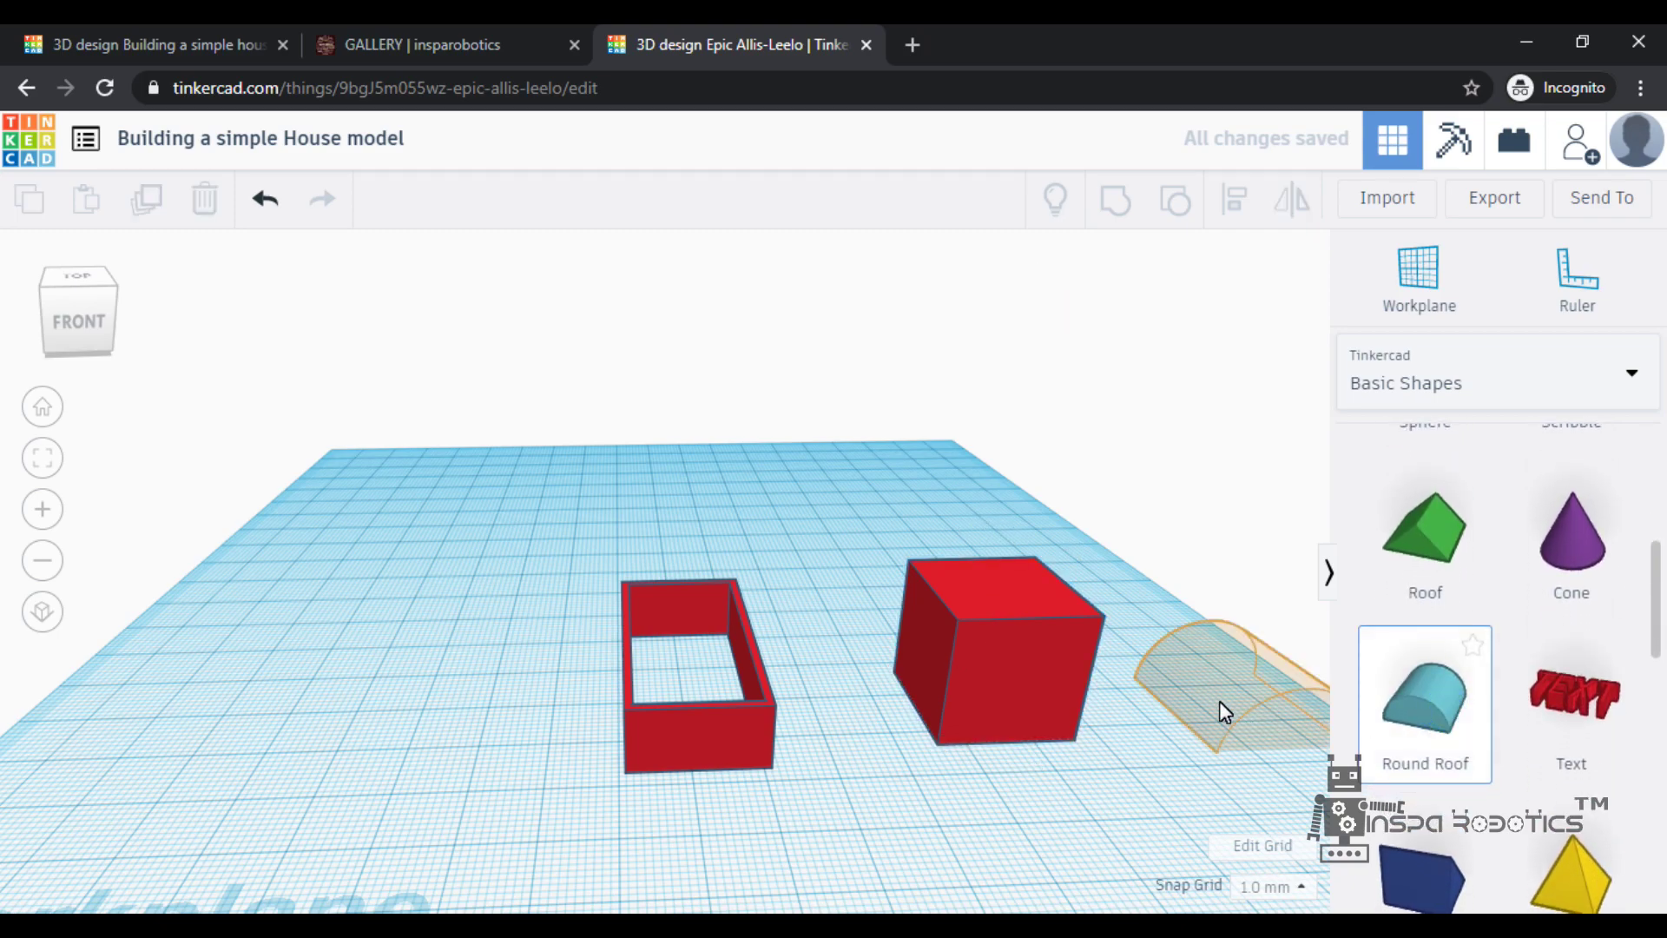
pyautogui.click(1172, 699)
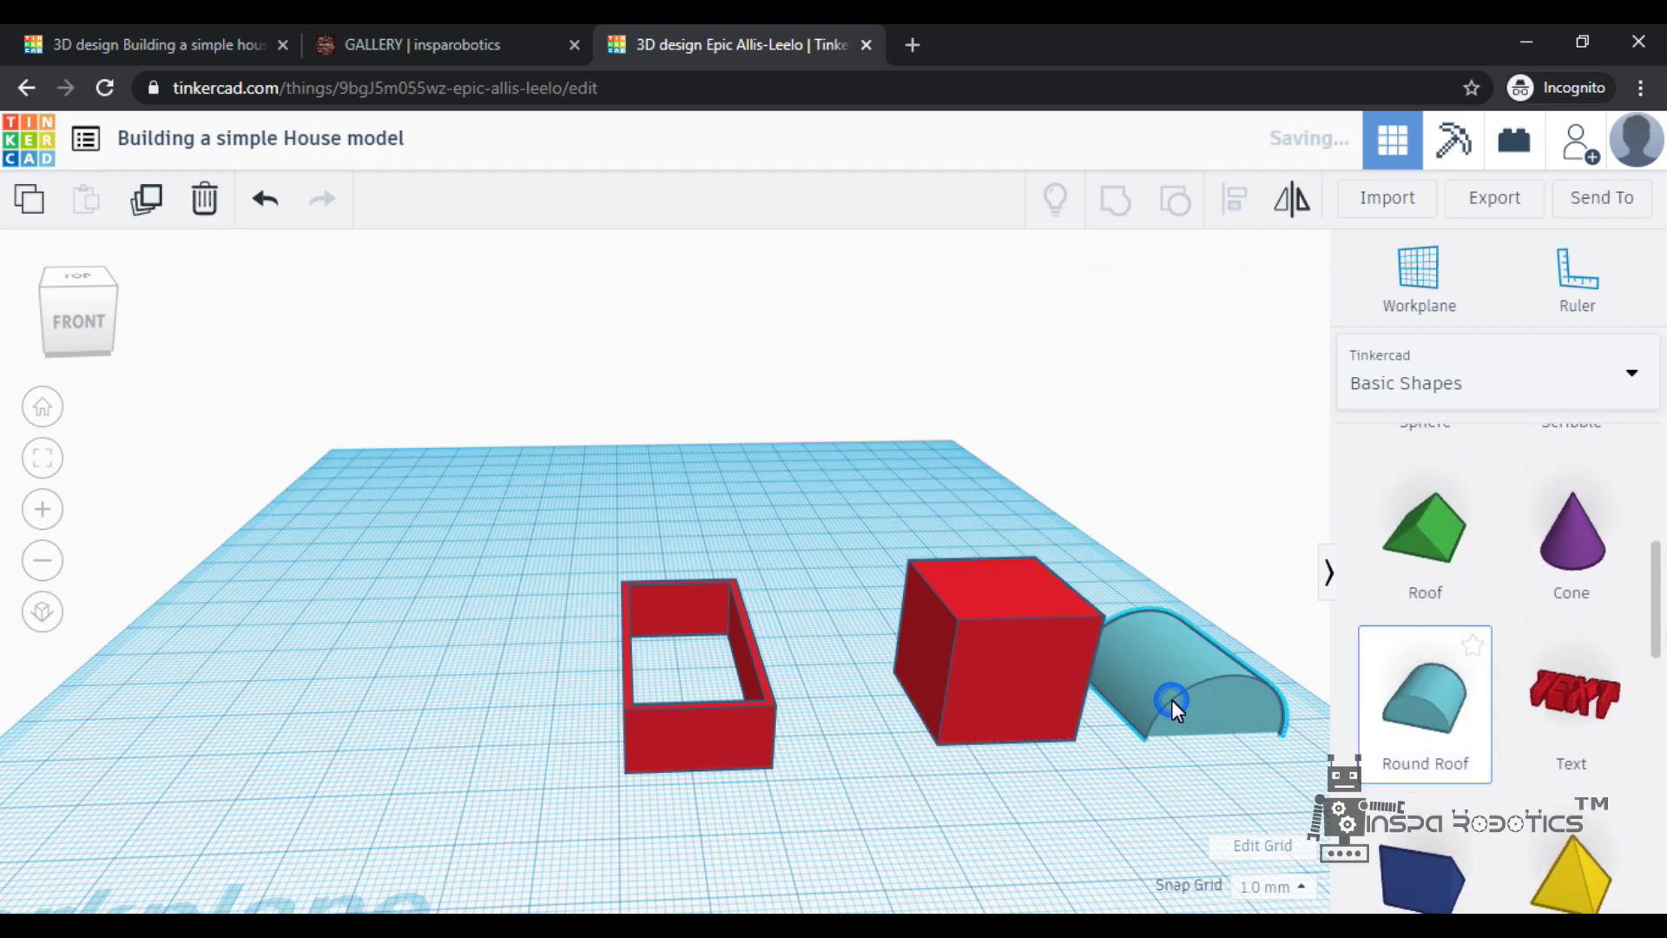
pyautogui.click(1146, 822)
# Select the cube and round roof and align the roof to the cube
pyautogui.moveTo(880, 513); pyautogui.dragTo(1250, 777)
pyautogui.click(1236, 199)
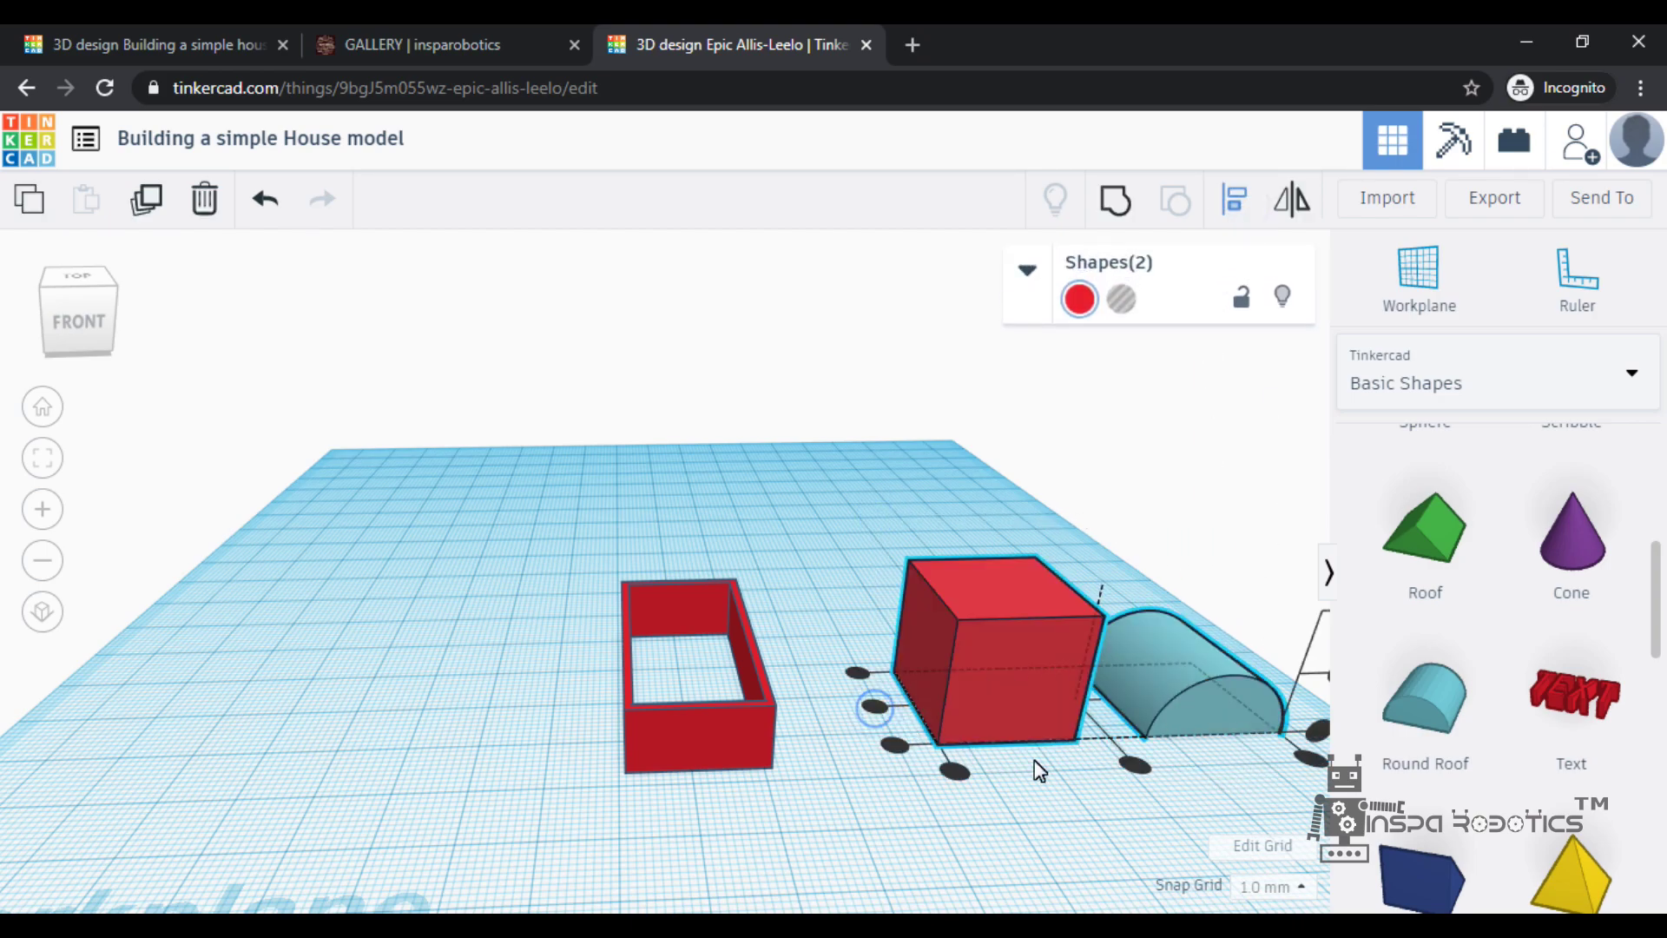
pyautogui.click(1139, 772)
pyautogui.moveTo(1158, 811); pyautogui.dragTo(1050, 805, button='right')
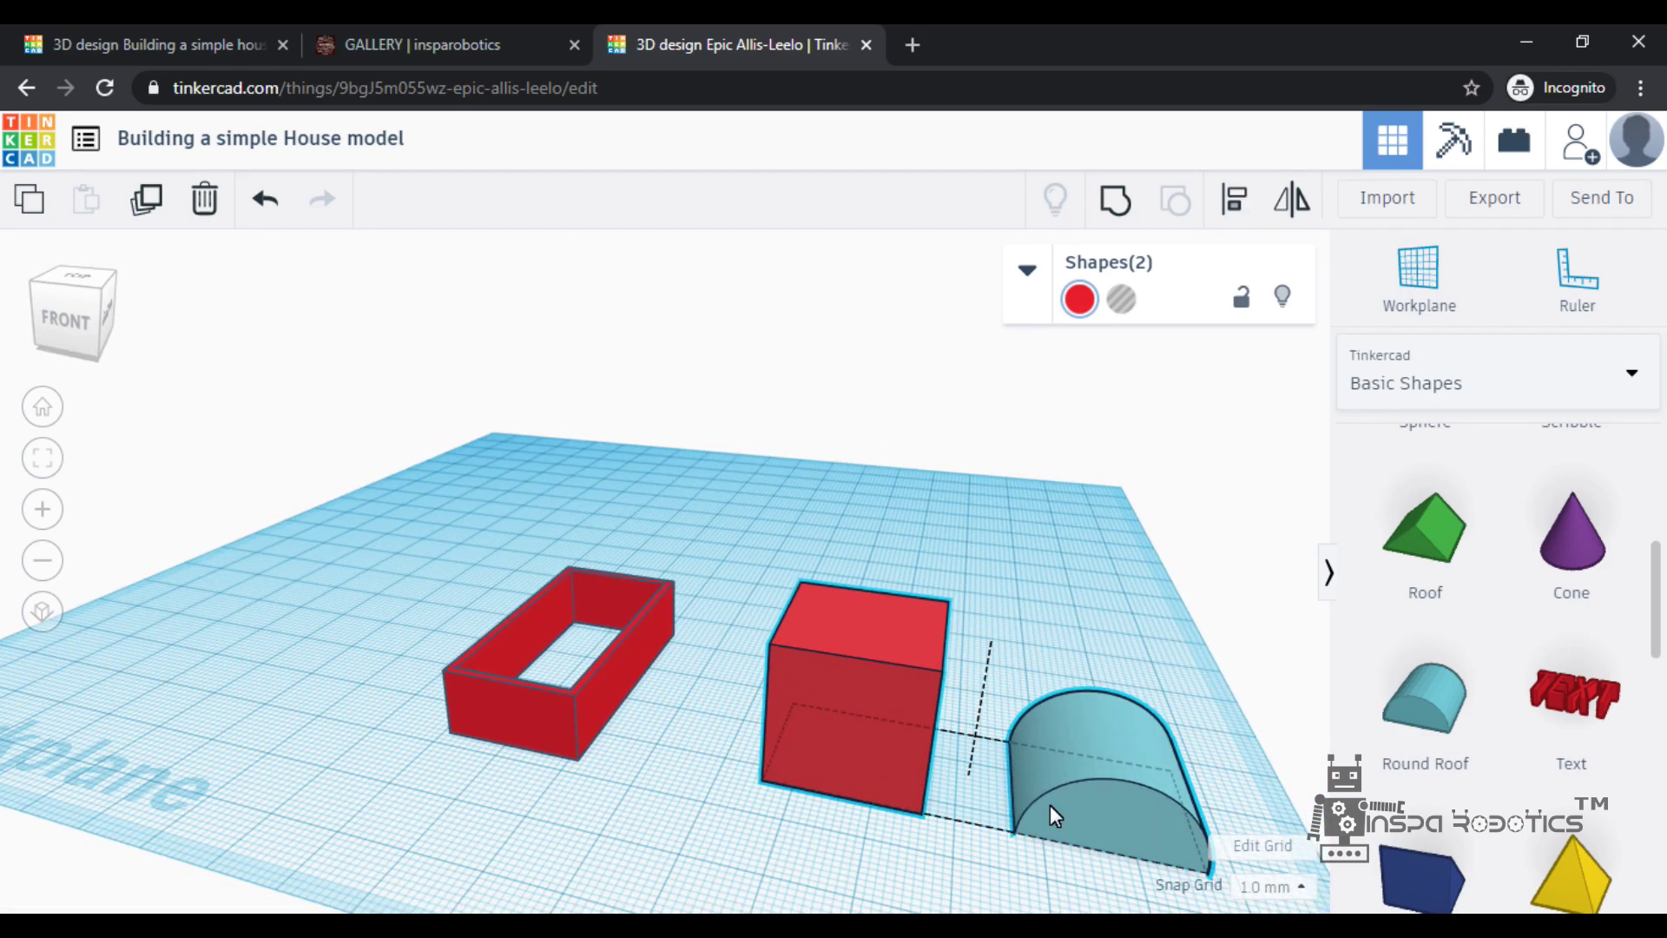
pyautogui.press('l')
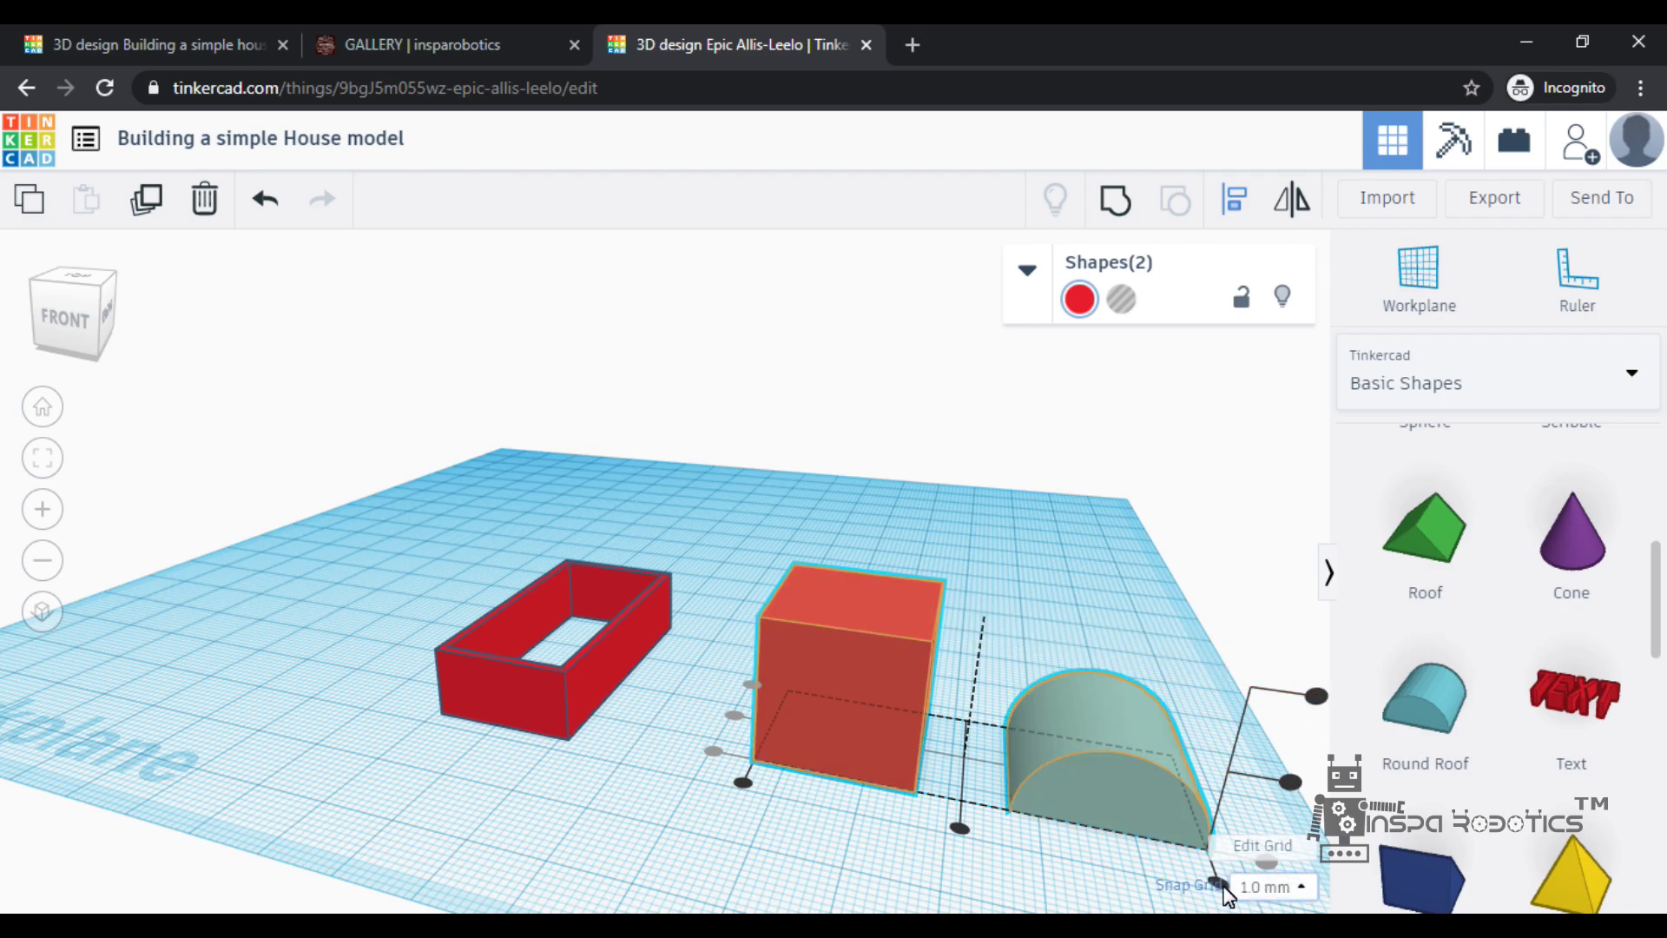
# Raise the round roof to 20 mm above the workplane
pyautogui.click(1036, 875)
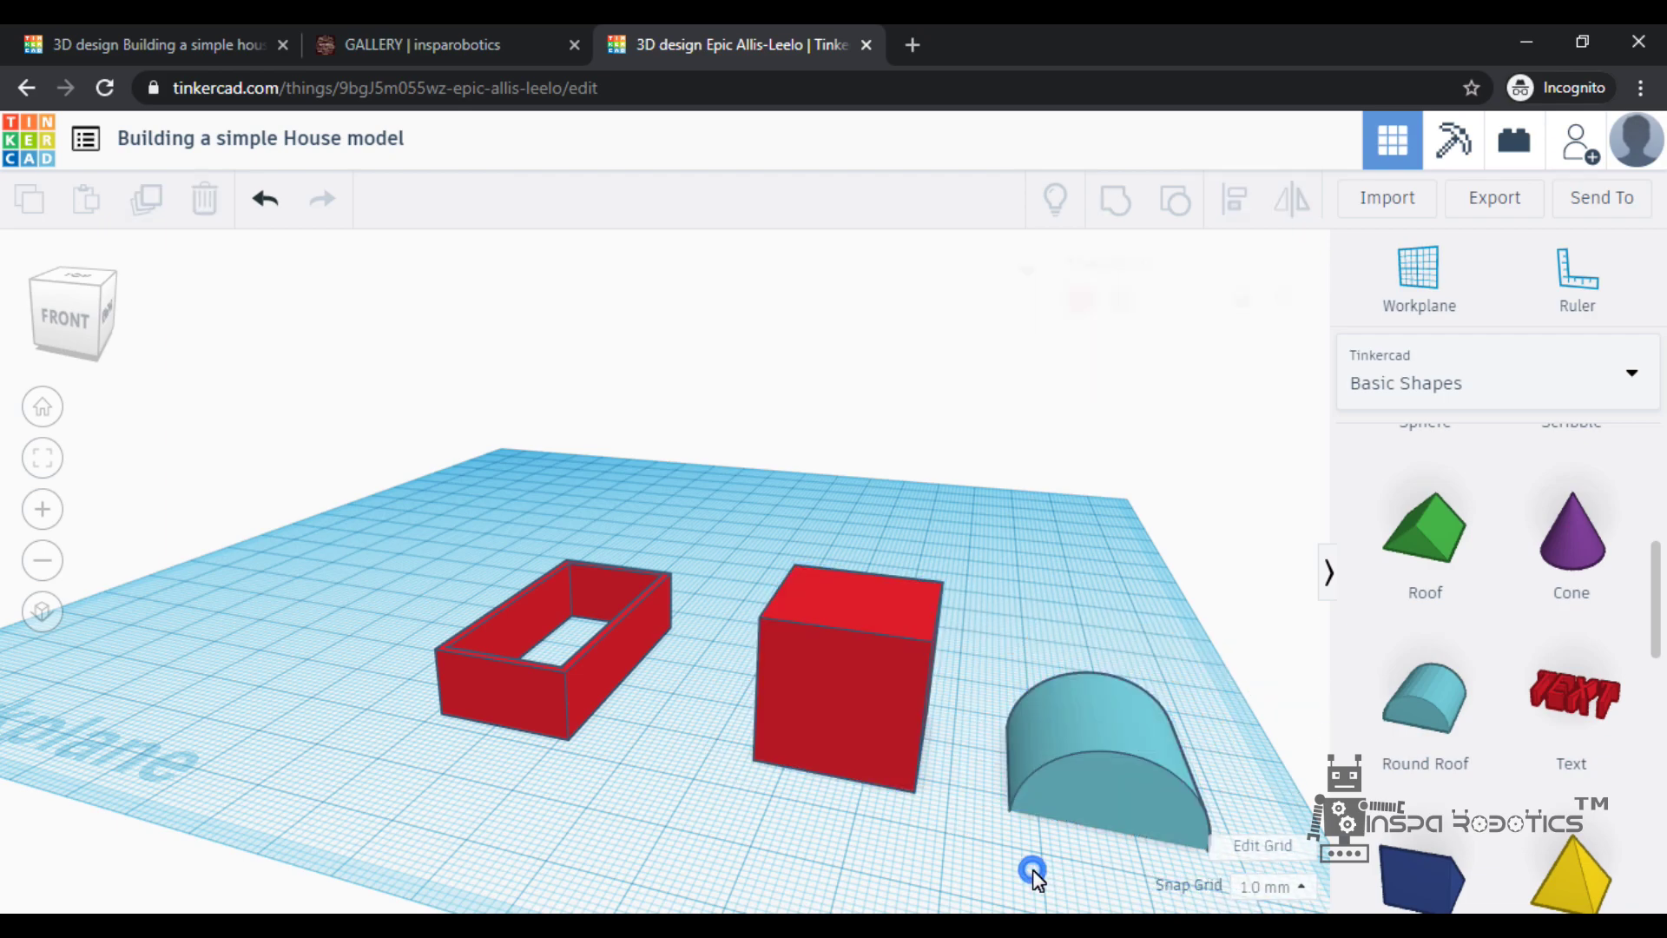
pyautogui.click(1091, 765)
pyautogui.moveTo(1118, 669); pyautogui.dragTo(1124, 545)
pyautogui.moveTo(1125, 806); pyautogui.dragTo(1052, 764, button='right')
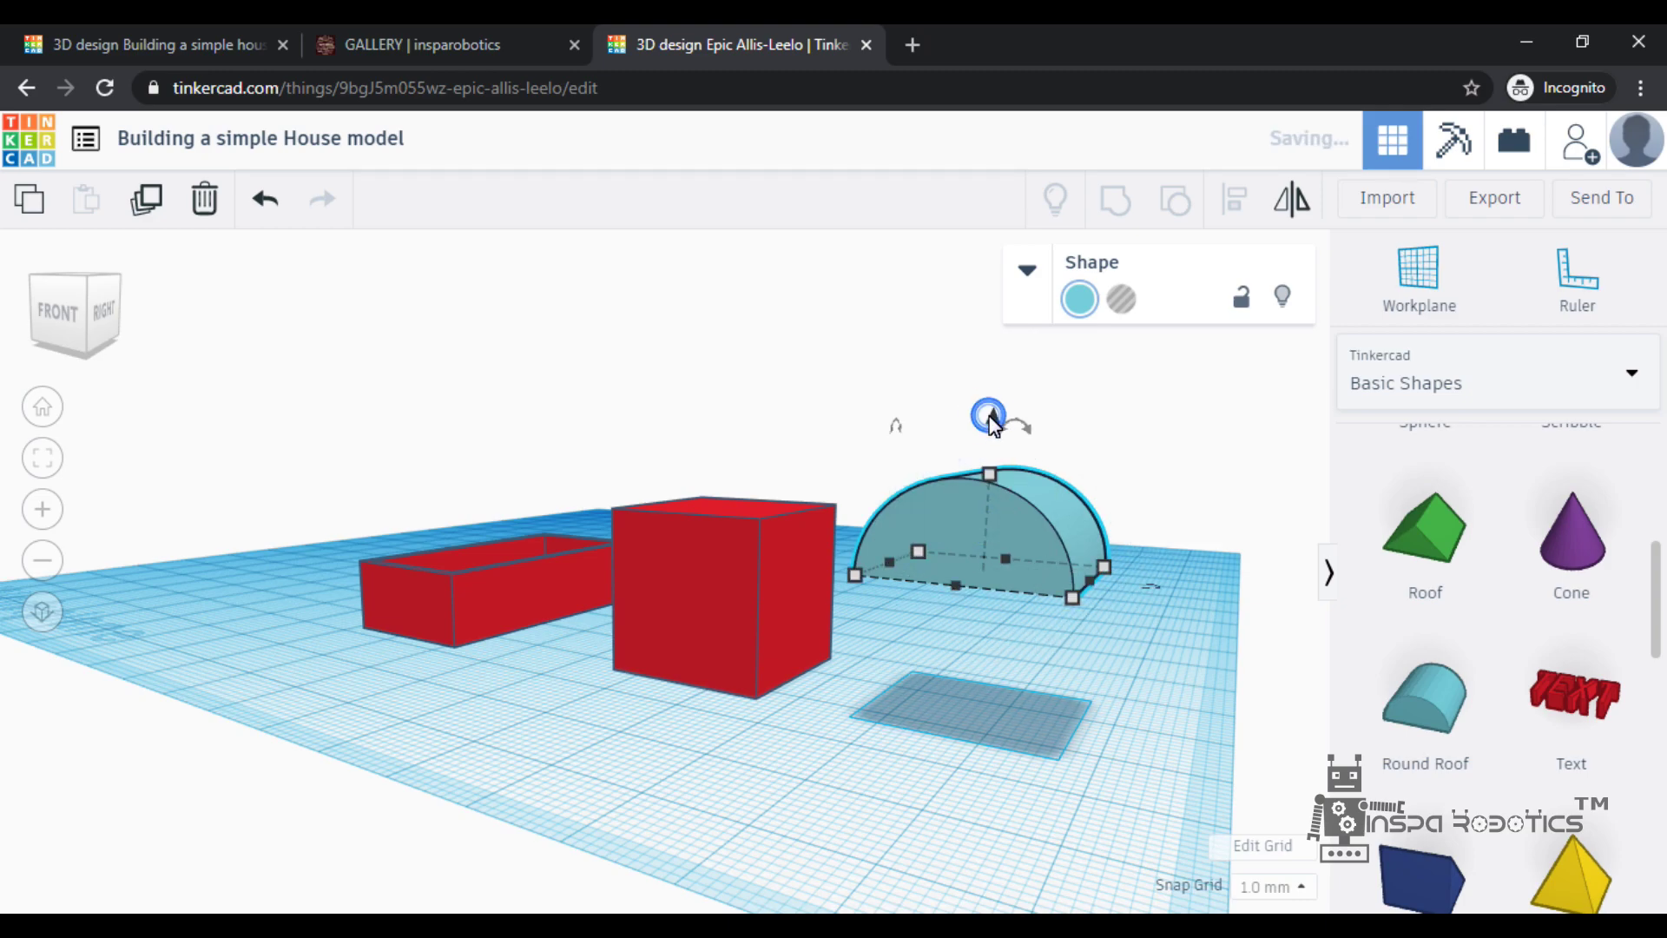
pyautogui.scroll(-3, 1109, 675)
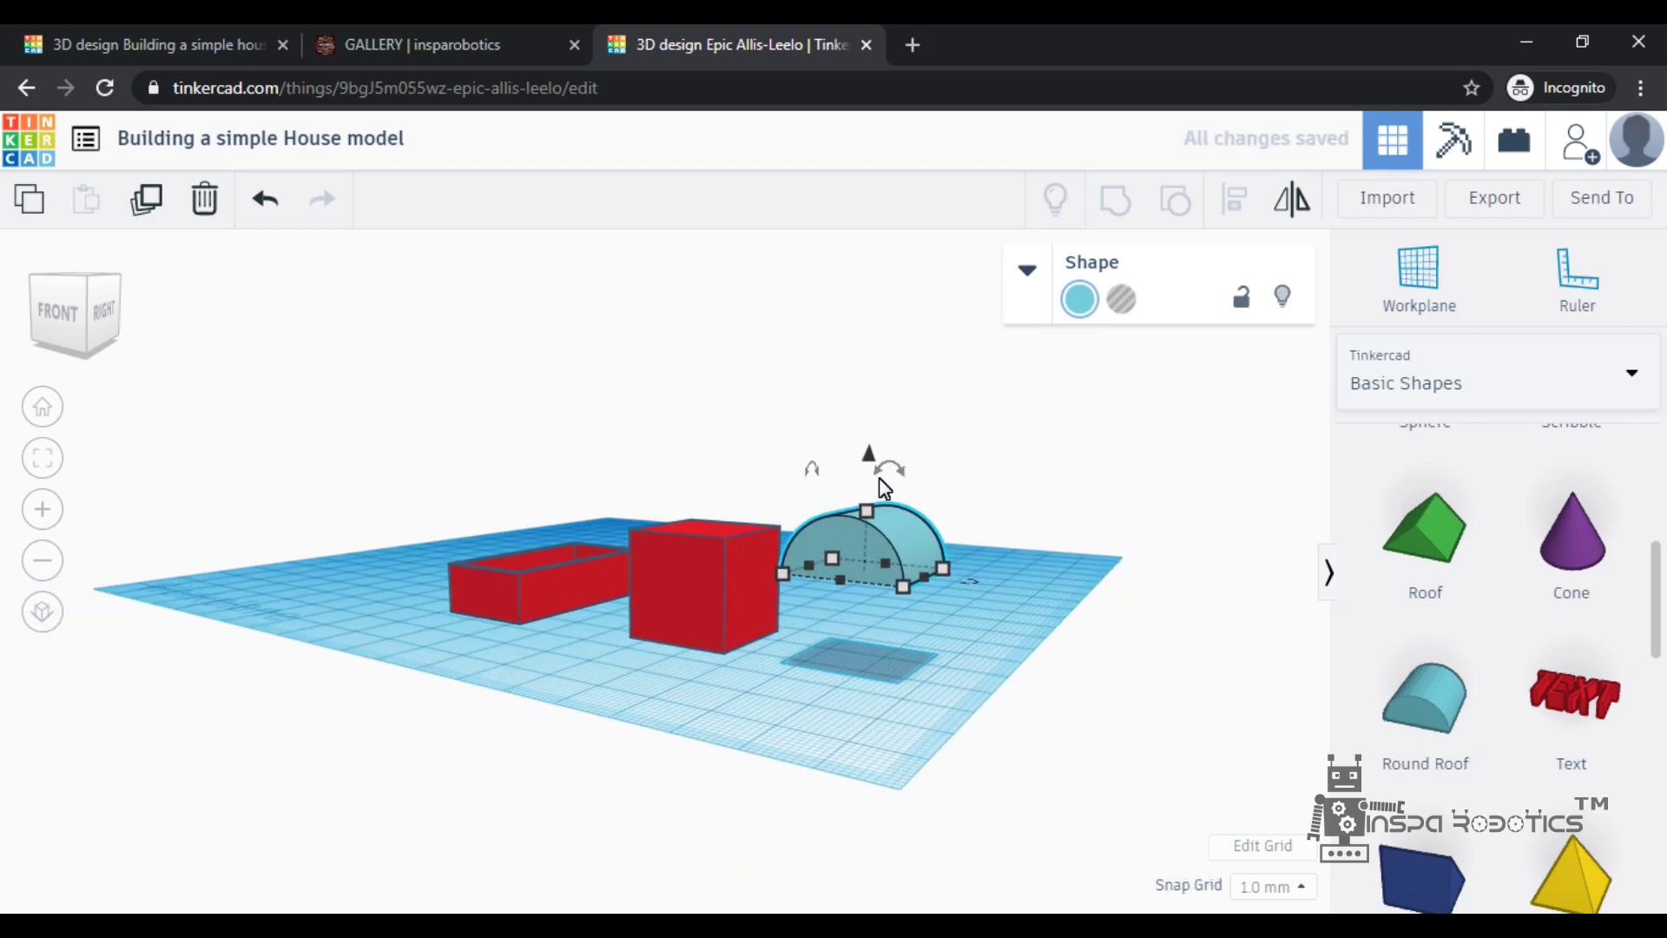
pyautogui.click(1109, 619)
pyautogui.write('20')
pyautogui.press('Return')
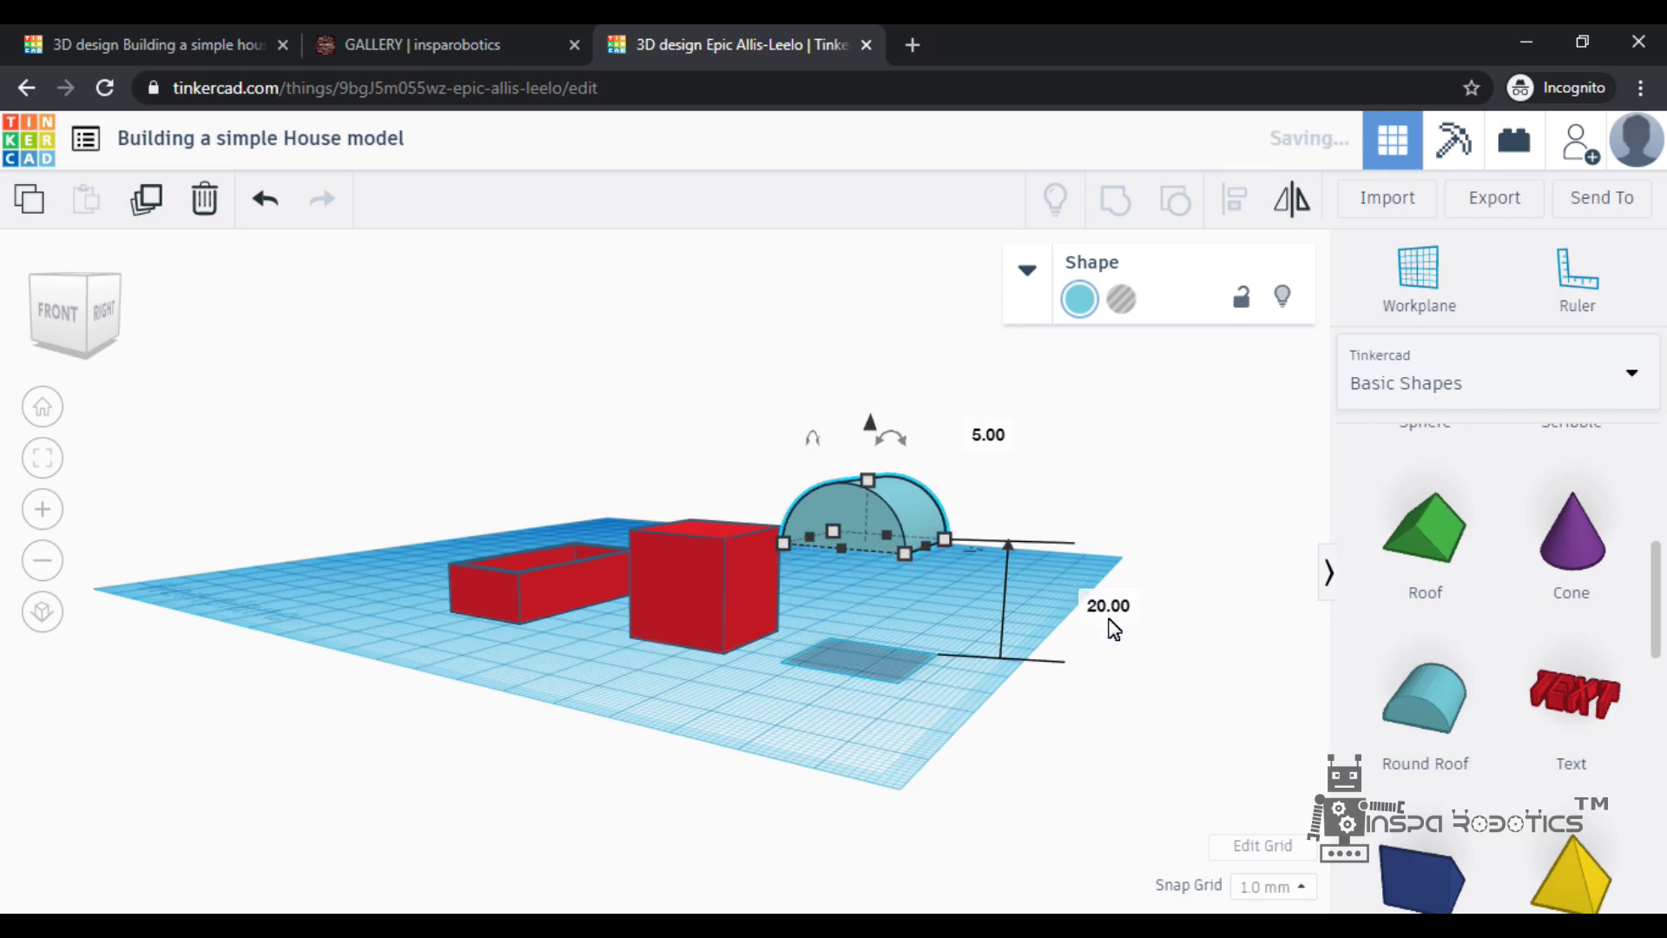
# Centre the raised round roof over the cube using Align
pyautogui.click(764, 665)
pyautogui.moveTo(701, 695); pyautogui.dragTo(754, 481, button='right')
pyautogui.moveTo(947, 676); pyautogui.dragTo(1090, 764)
pyautogui.click(1236, 199)
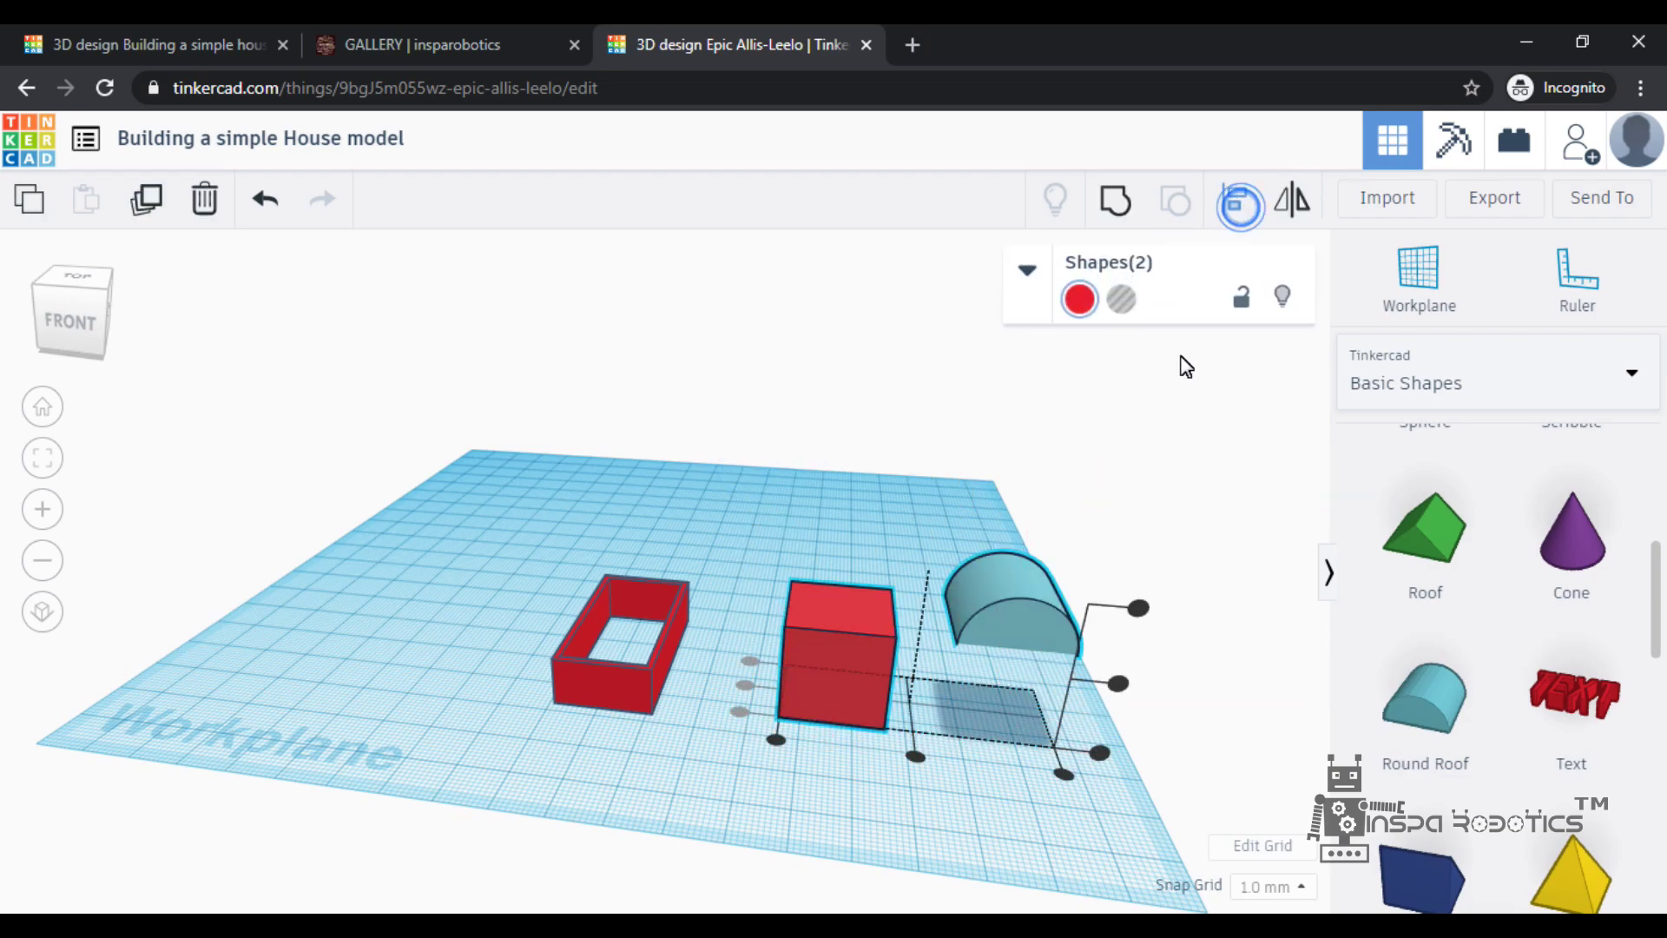
pyautogui.click(915, 758)
pyautogui.click(875, 826)
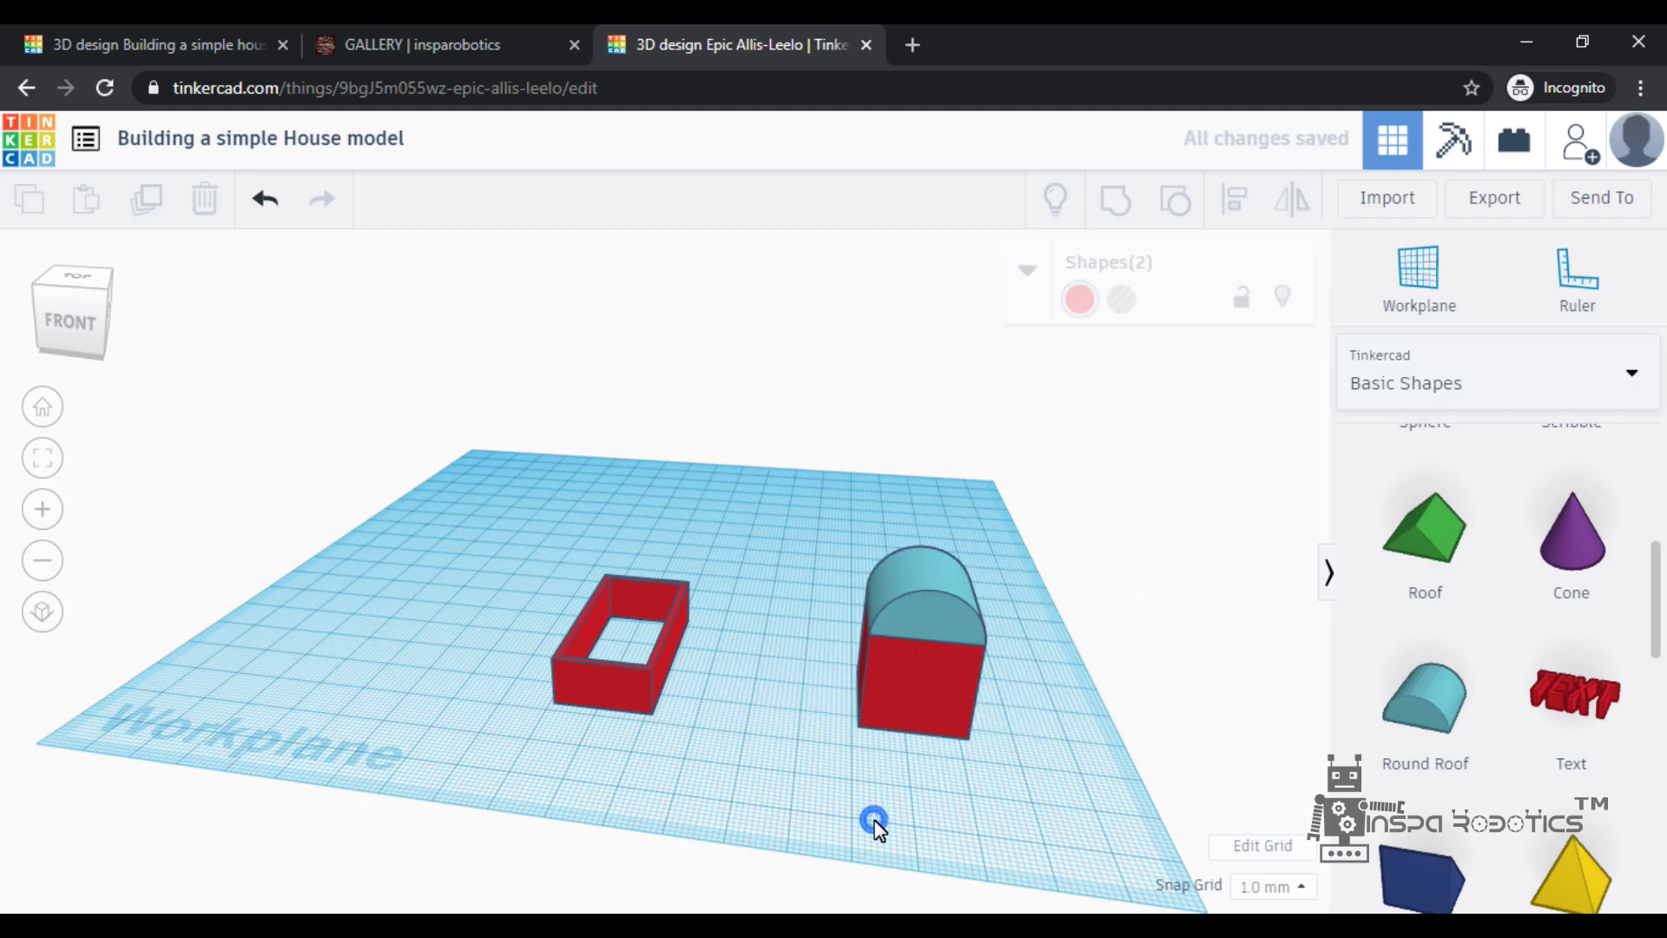
pyautogui.moveTo(797, 522); pyautogui.dragTo(1007, 809)
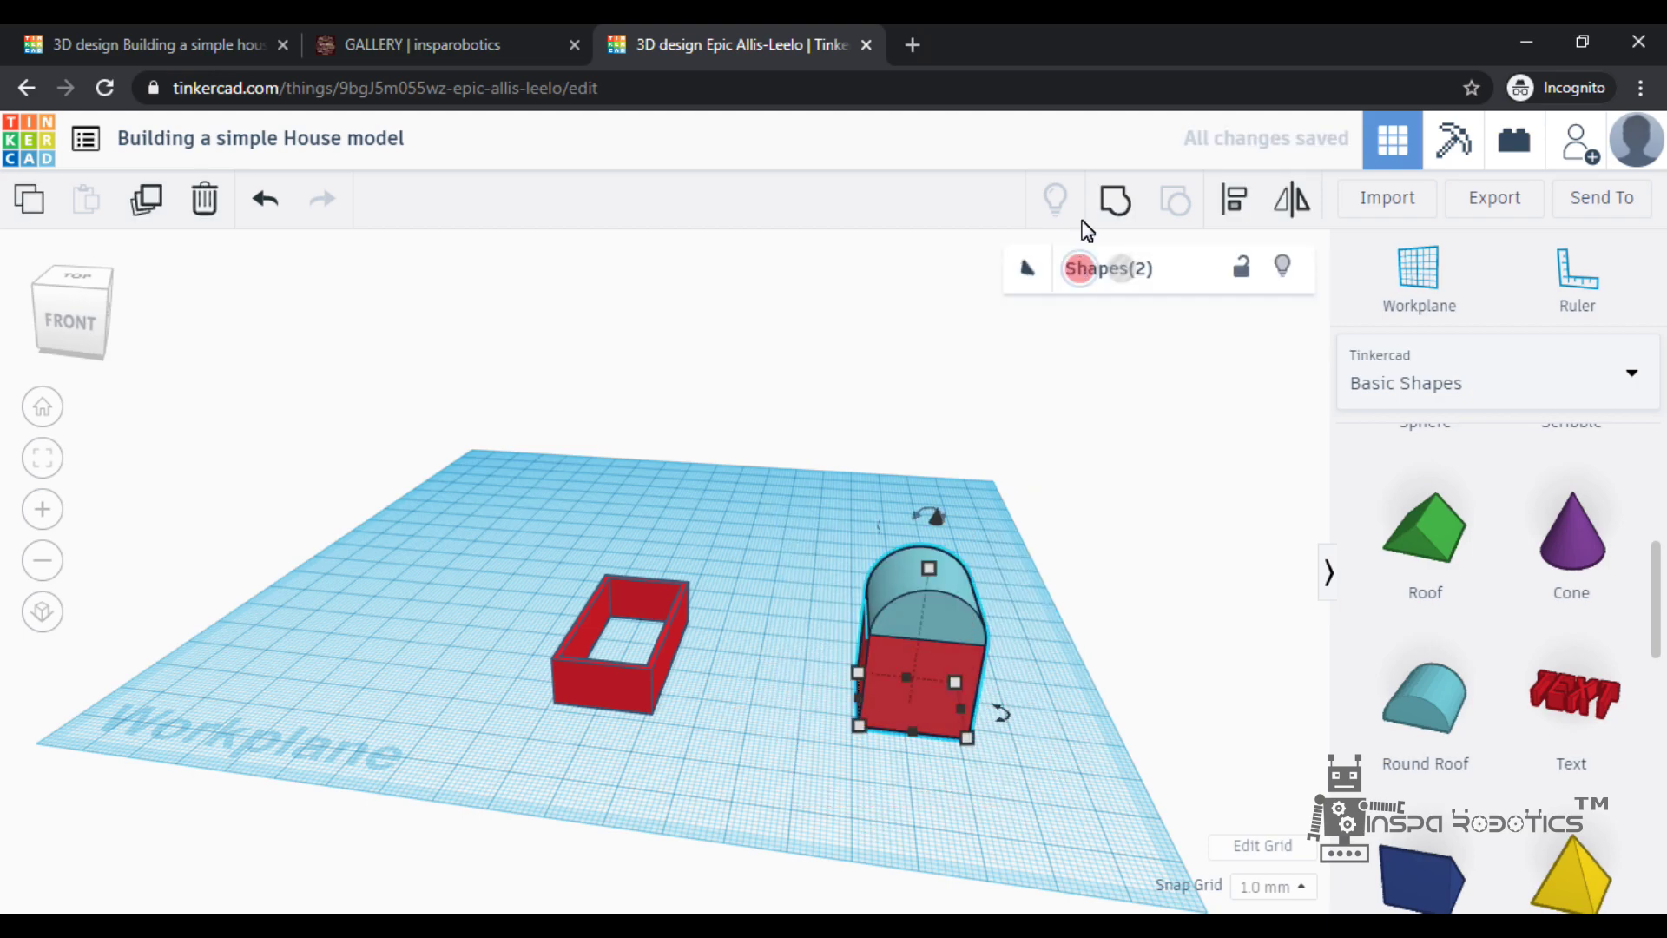
# Turn the cube and round roof into a hole and group them into one arch
pyautogui.click(1130, 300)
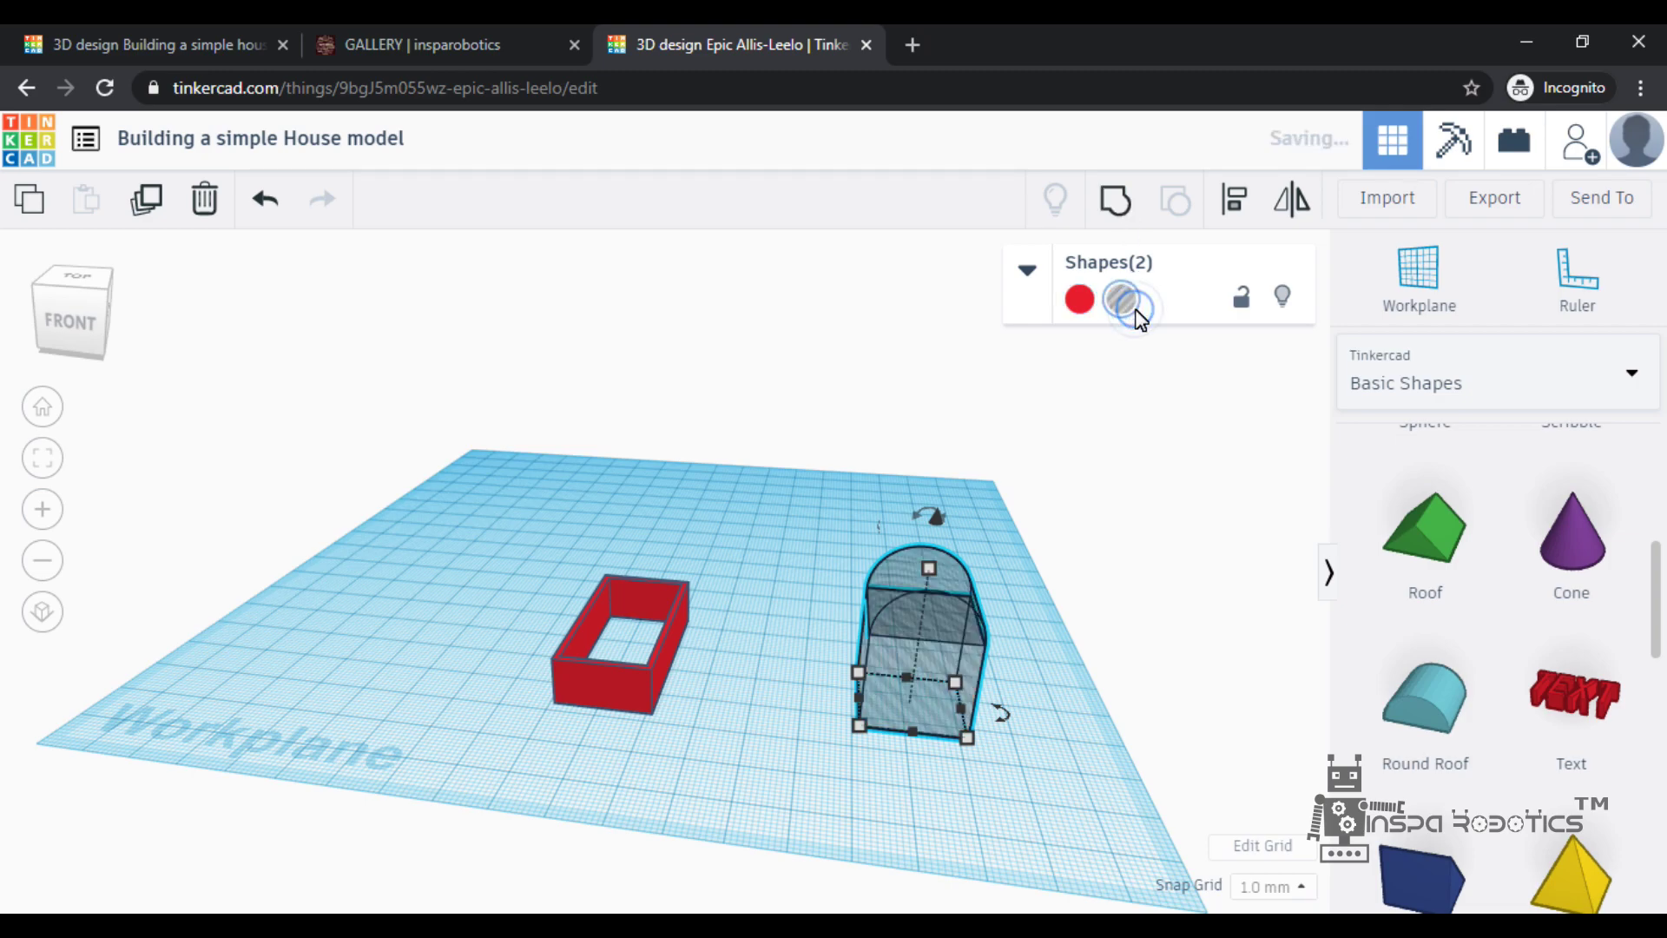
pyautogui.click(1118, 202)
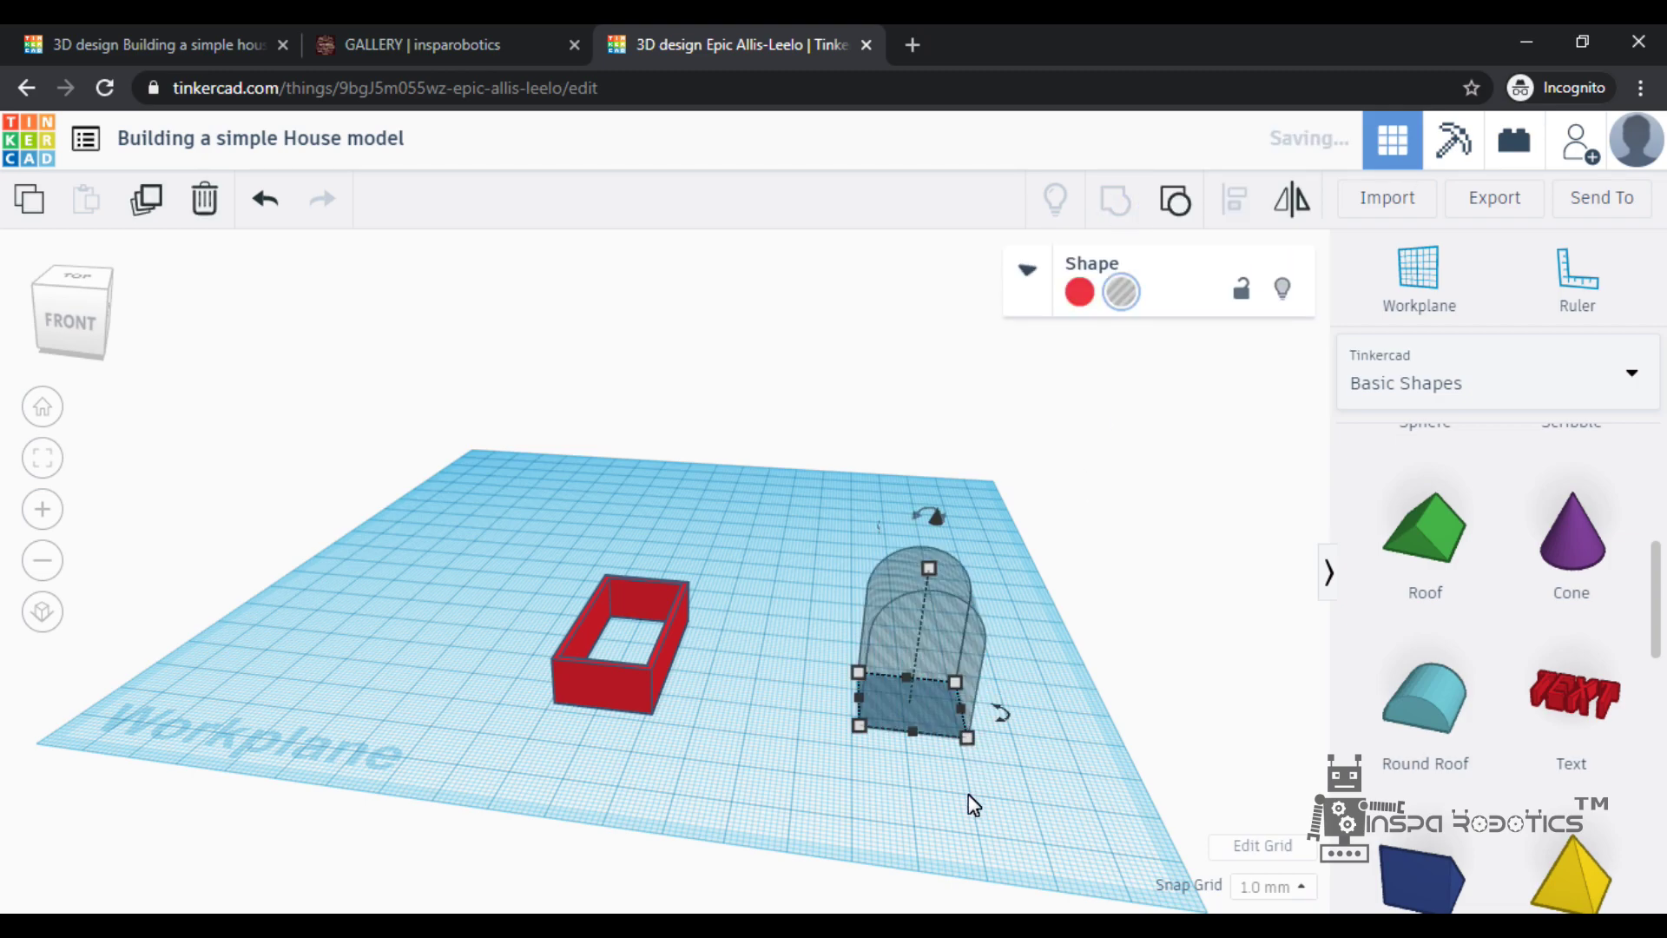
pyautogui.click(965, 795)
pyautogui.click(918, 642)
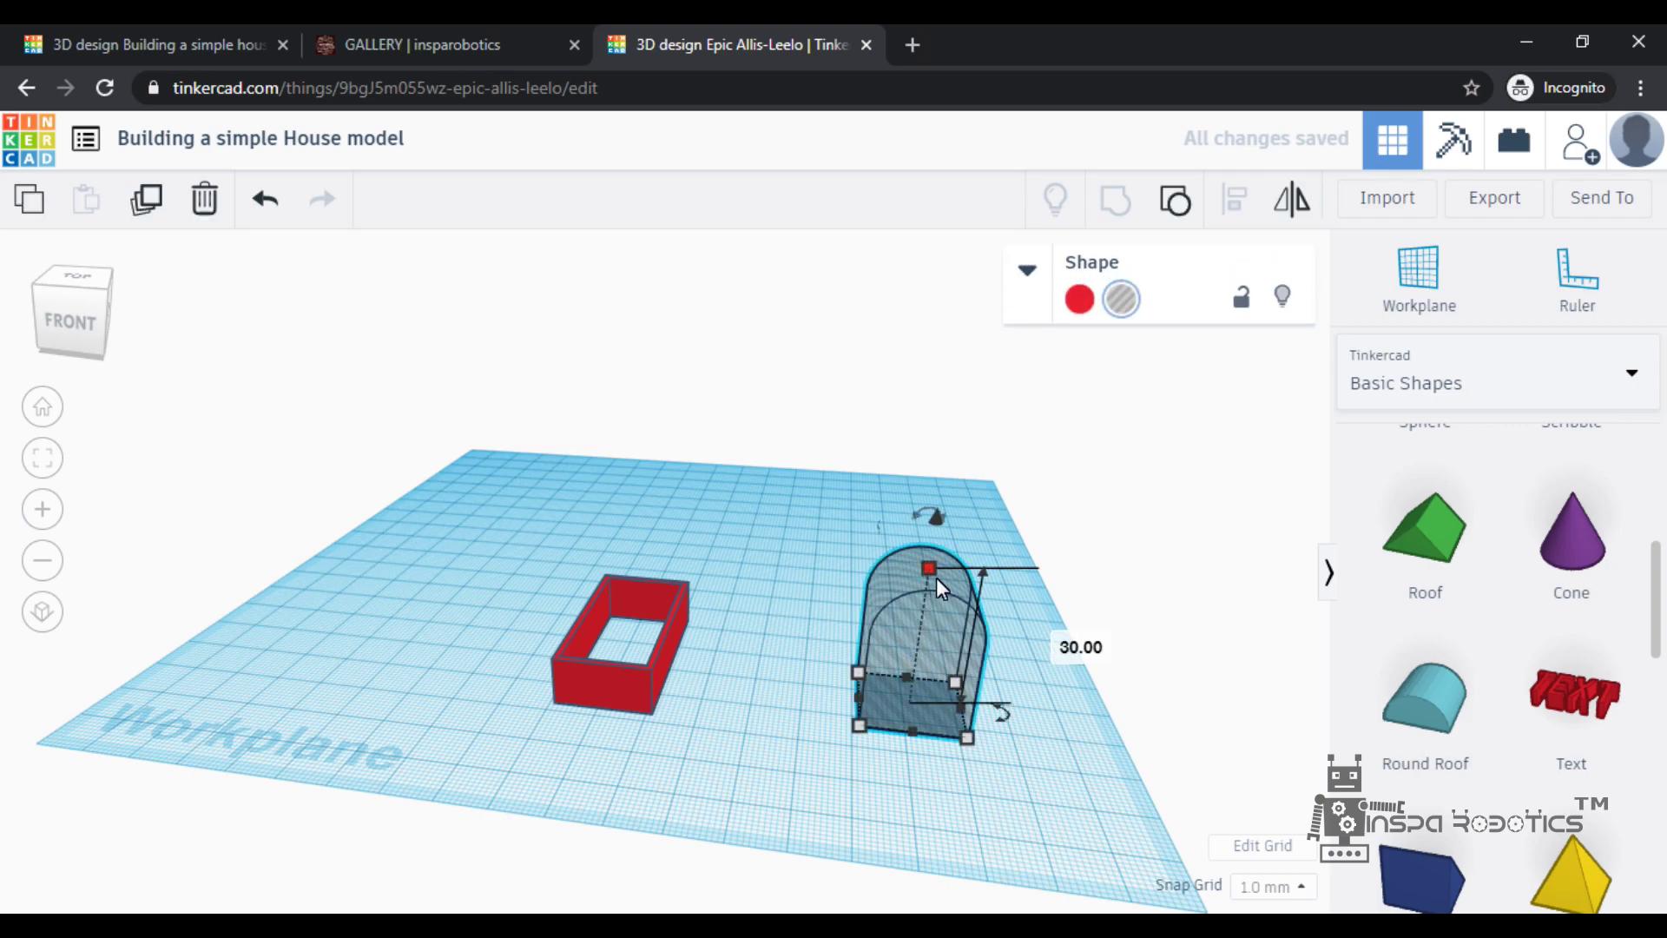
# Resize the arch hole to height 6 and width 10, then narrow it to 5 mm
pyautogui.moveTo(928, 569)
pyautogui.click(1057, 643)
pyautogui.write('6')
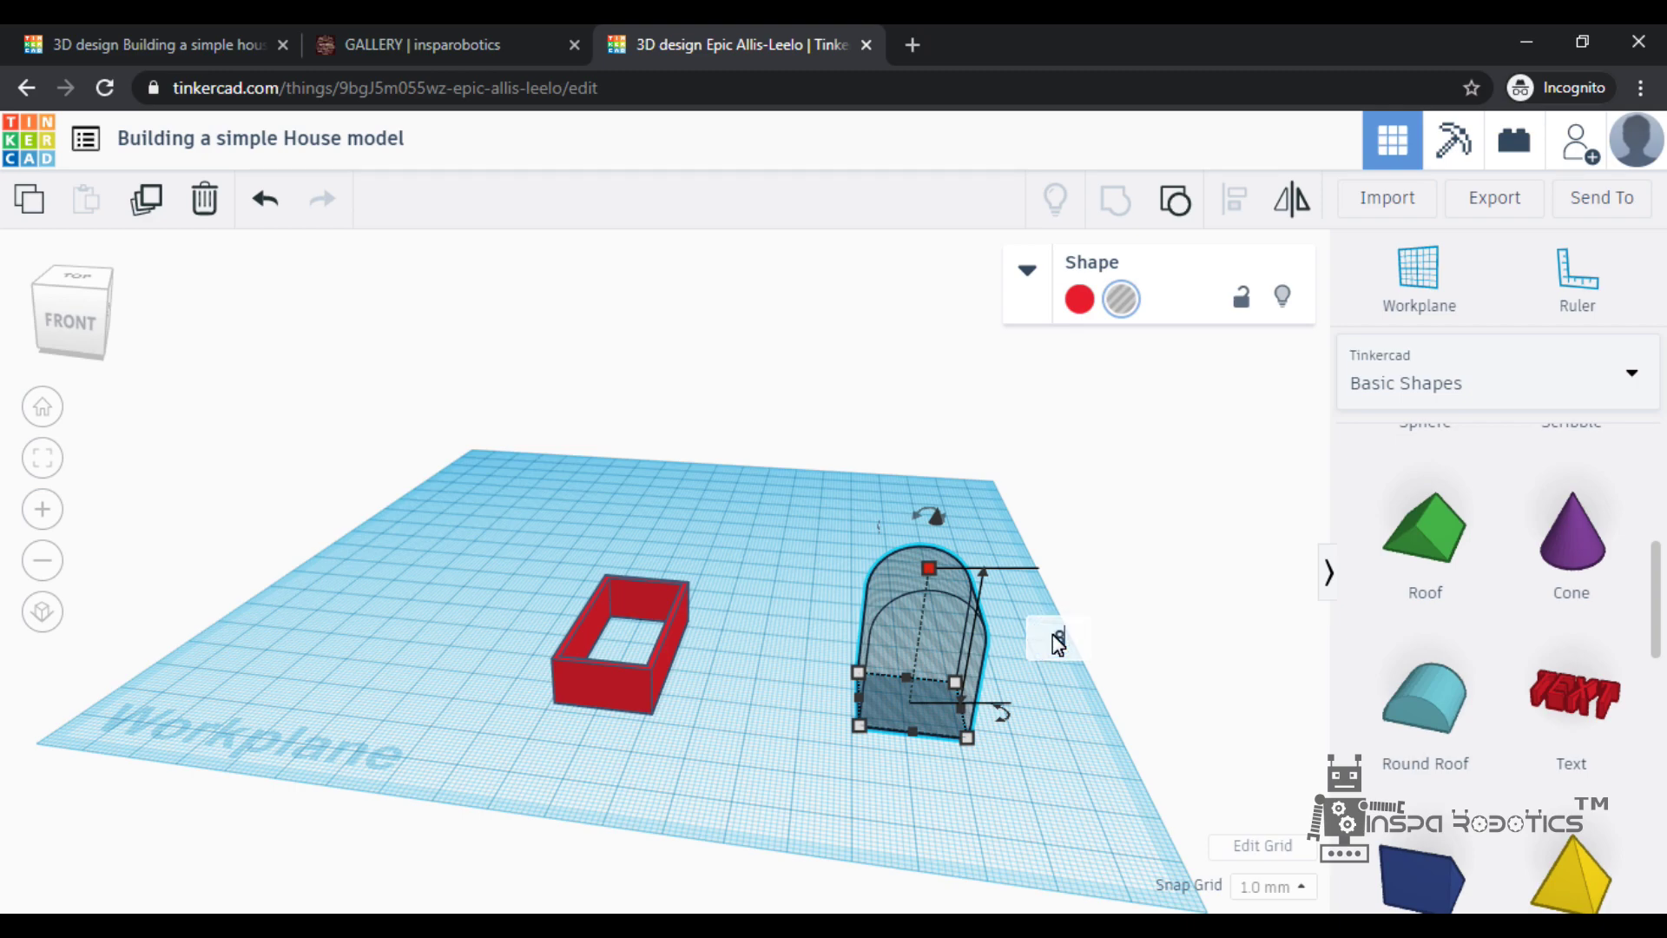
pyautogui.press('Return')
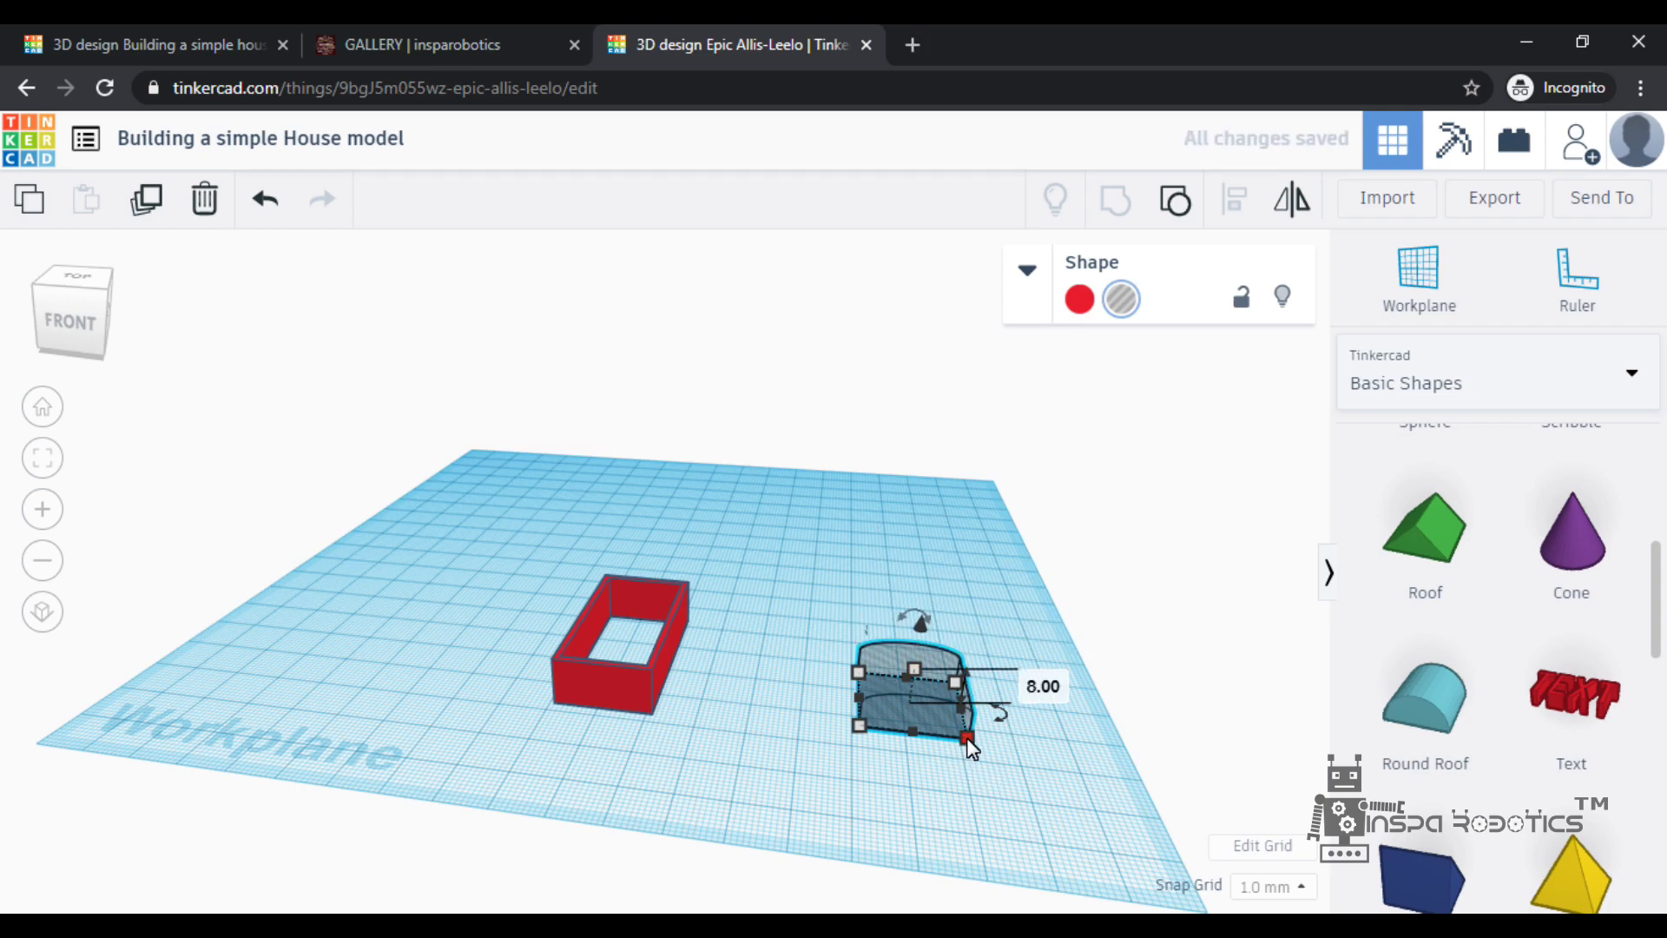
pyautogui.click(924, 829)
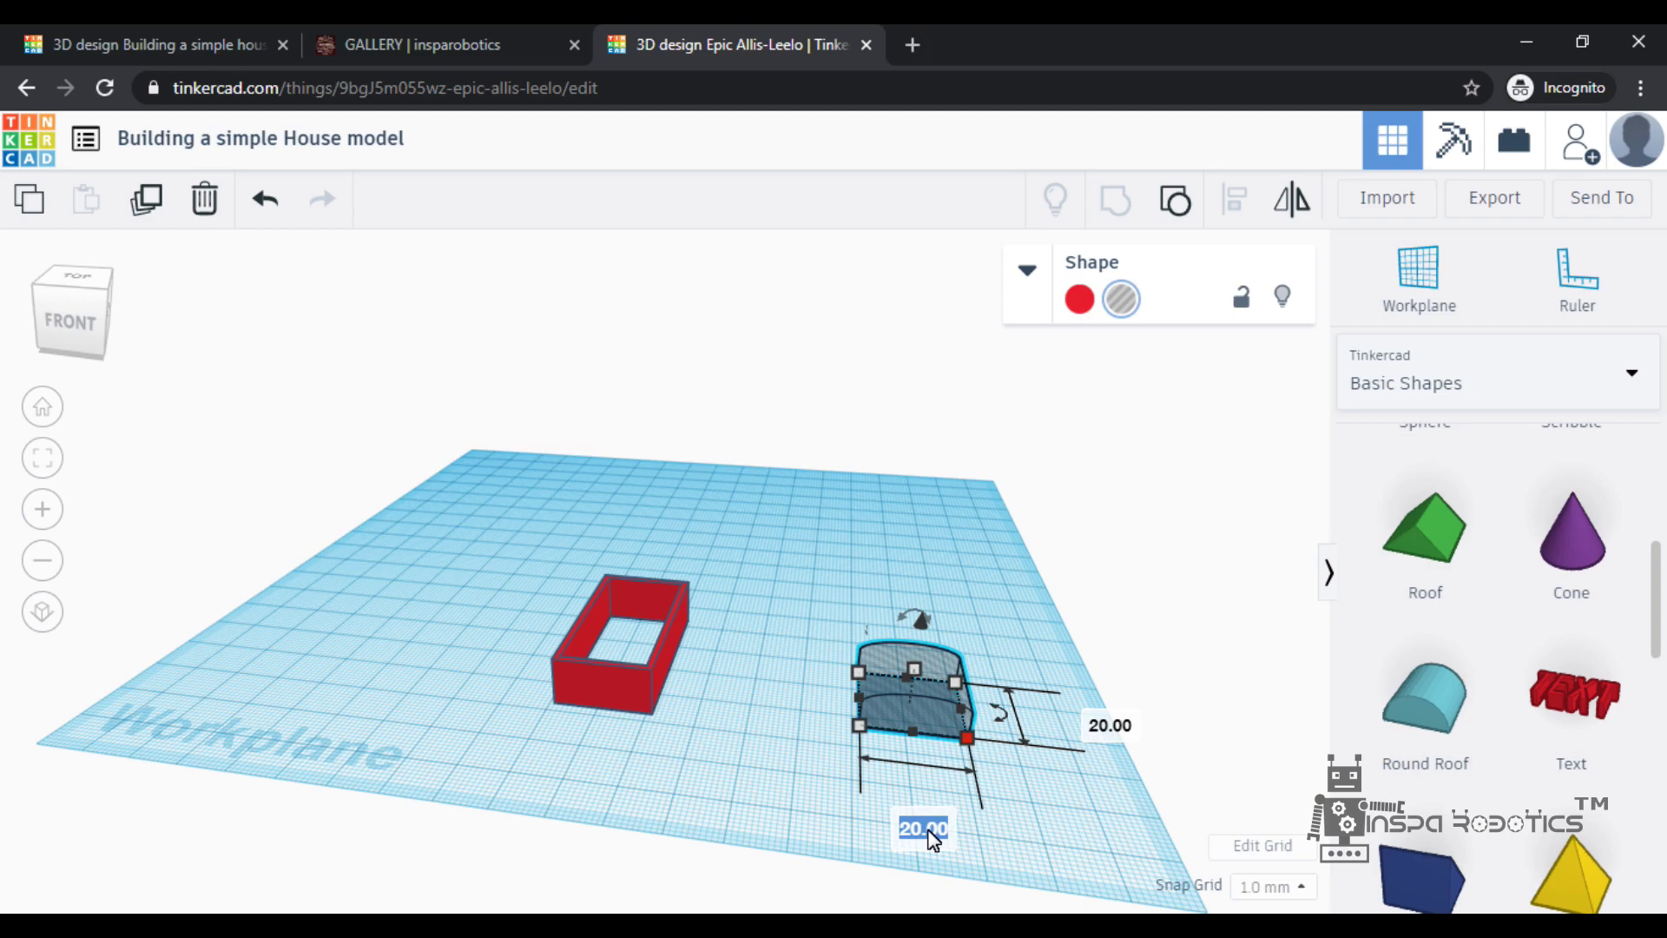
pyautogui.write('10')
pyautogui.press('Return')
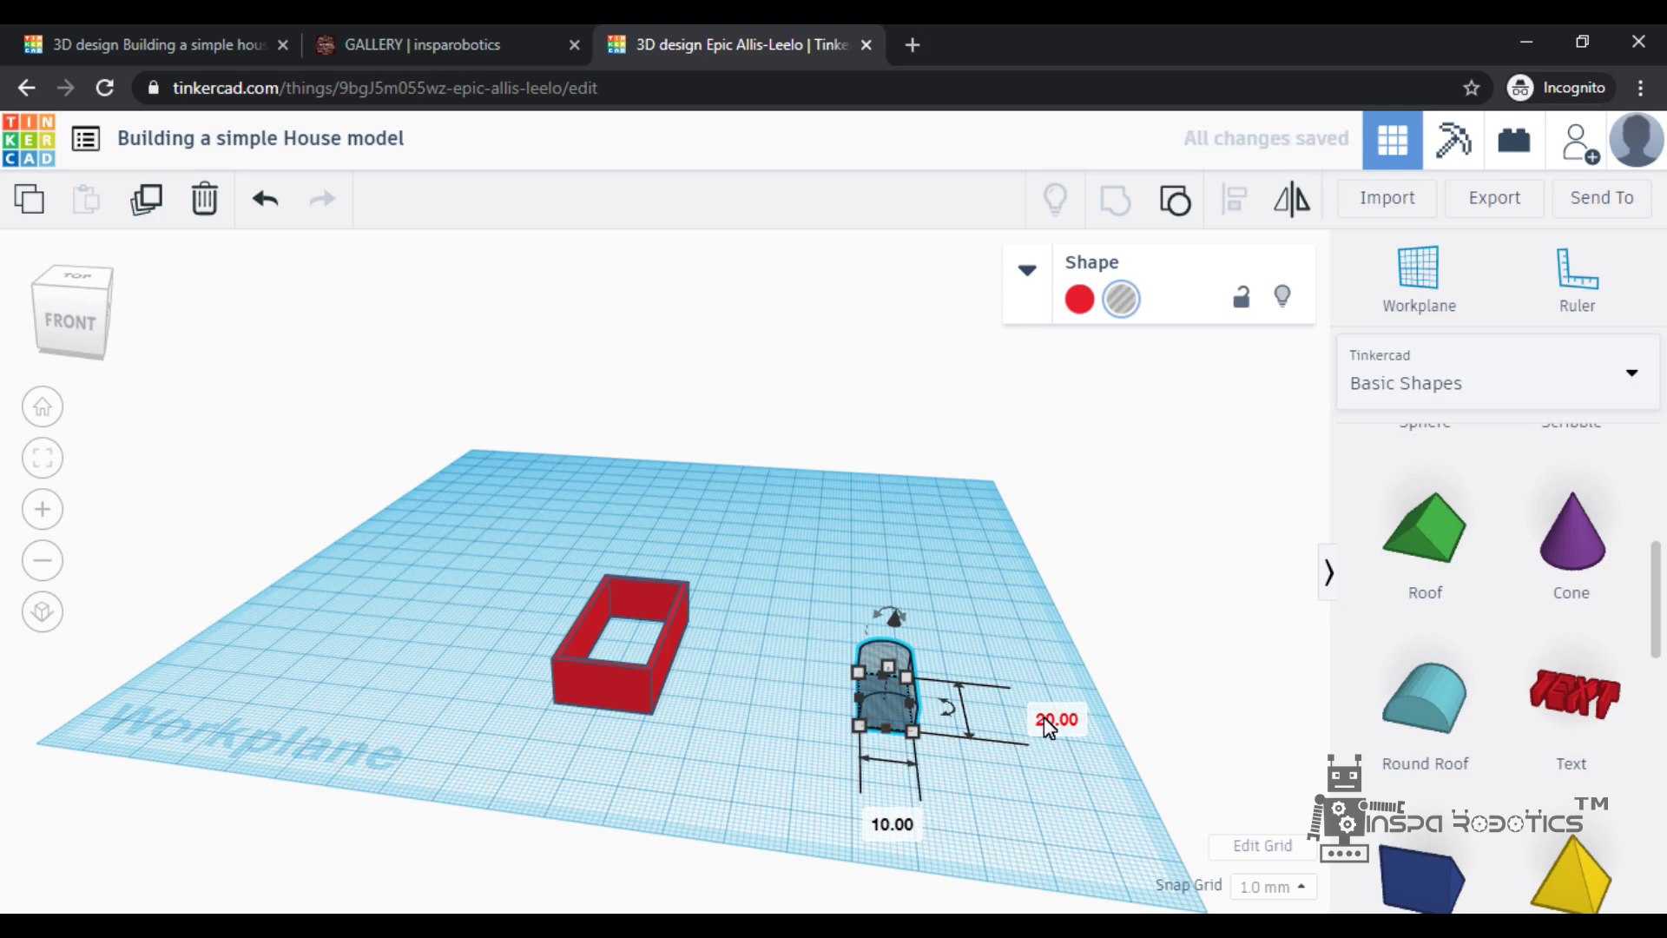
pyautogui.moveTo(1022, 777)
pyautogui.mouseDown(button='right')
pyautogui.moveTo(1016, 744)
pyautogui.moveTo(1017, 758)
pyautogui.mouseUp(button='right')
pyautogui.click(899, 673)
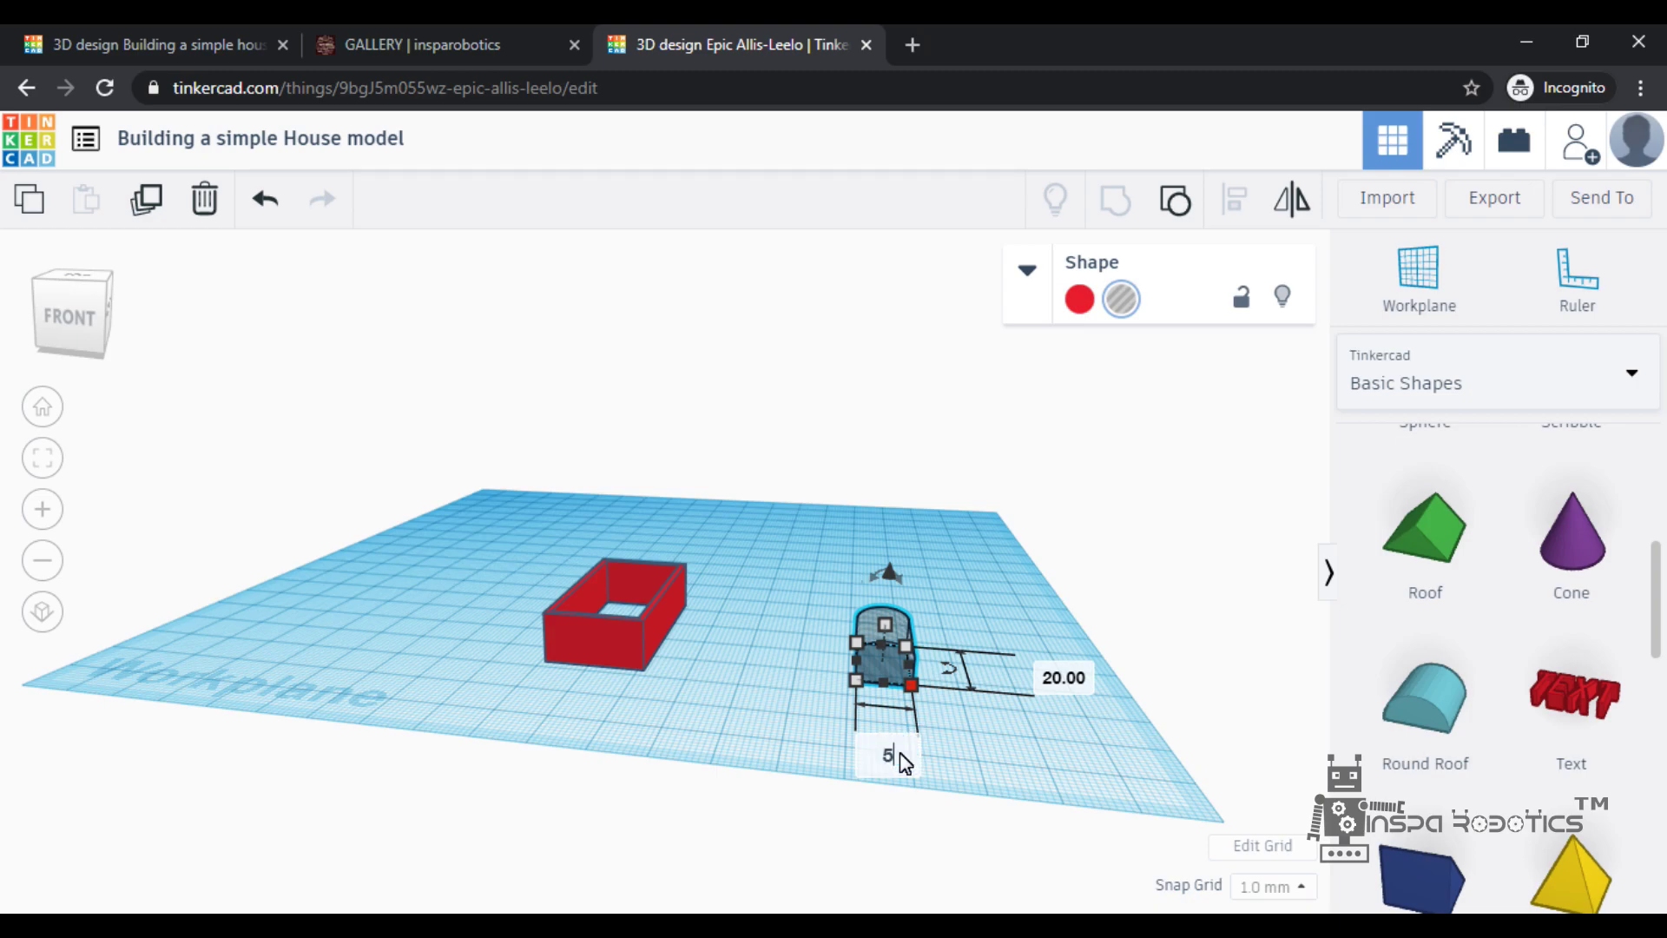
pyautogui.press('Return')
# Move the arch door hole into the front wall of the red walls
pyautogui.click(967, 710)
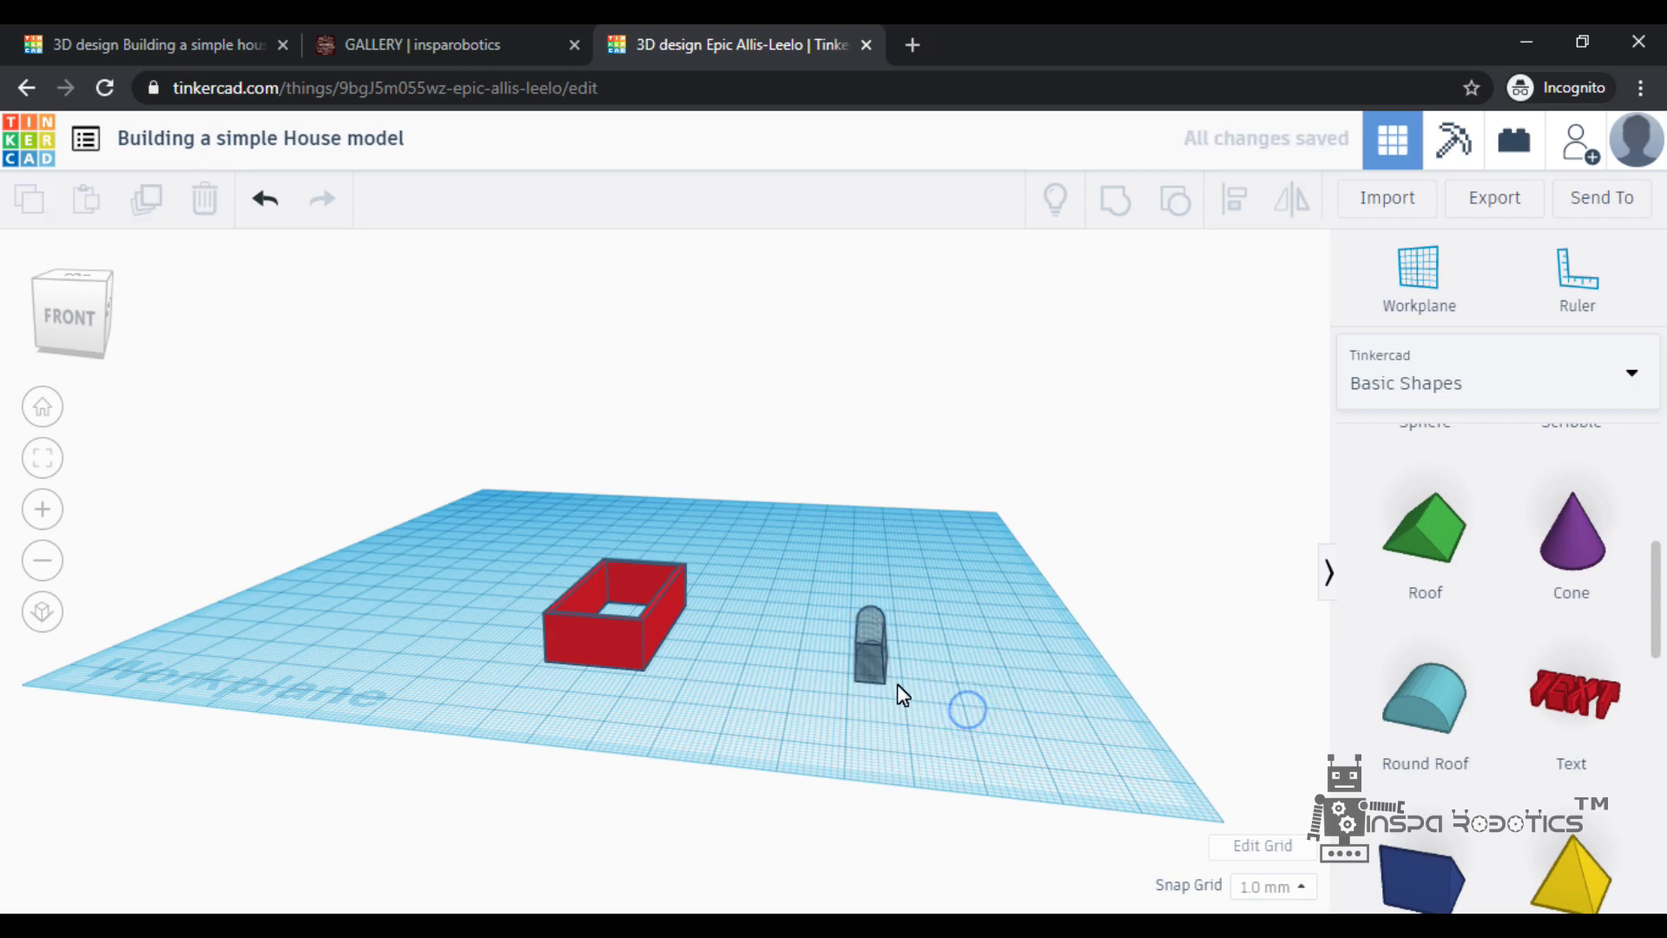
pyautogui.moveTo(866, 664); pyautogui.dragTo(569, 665)
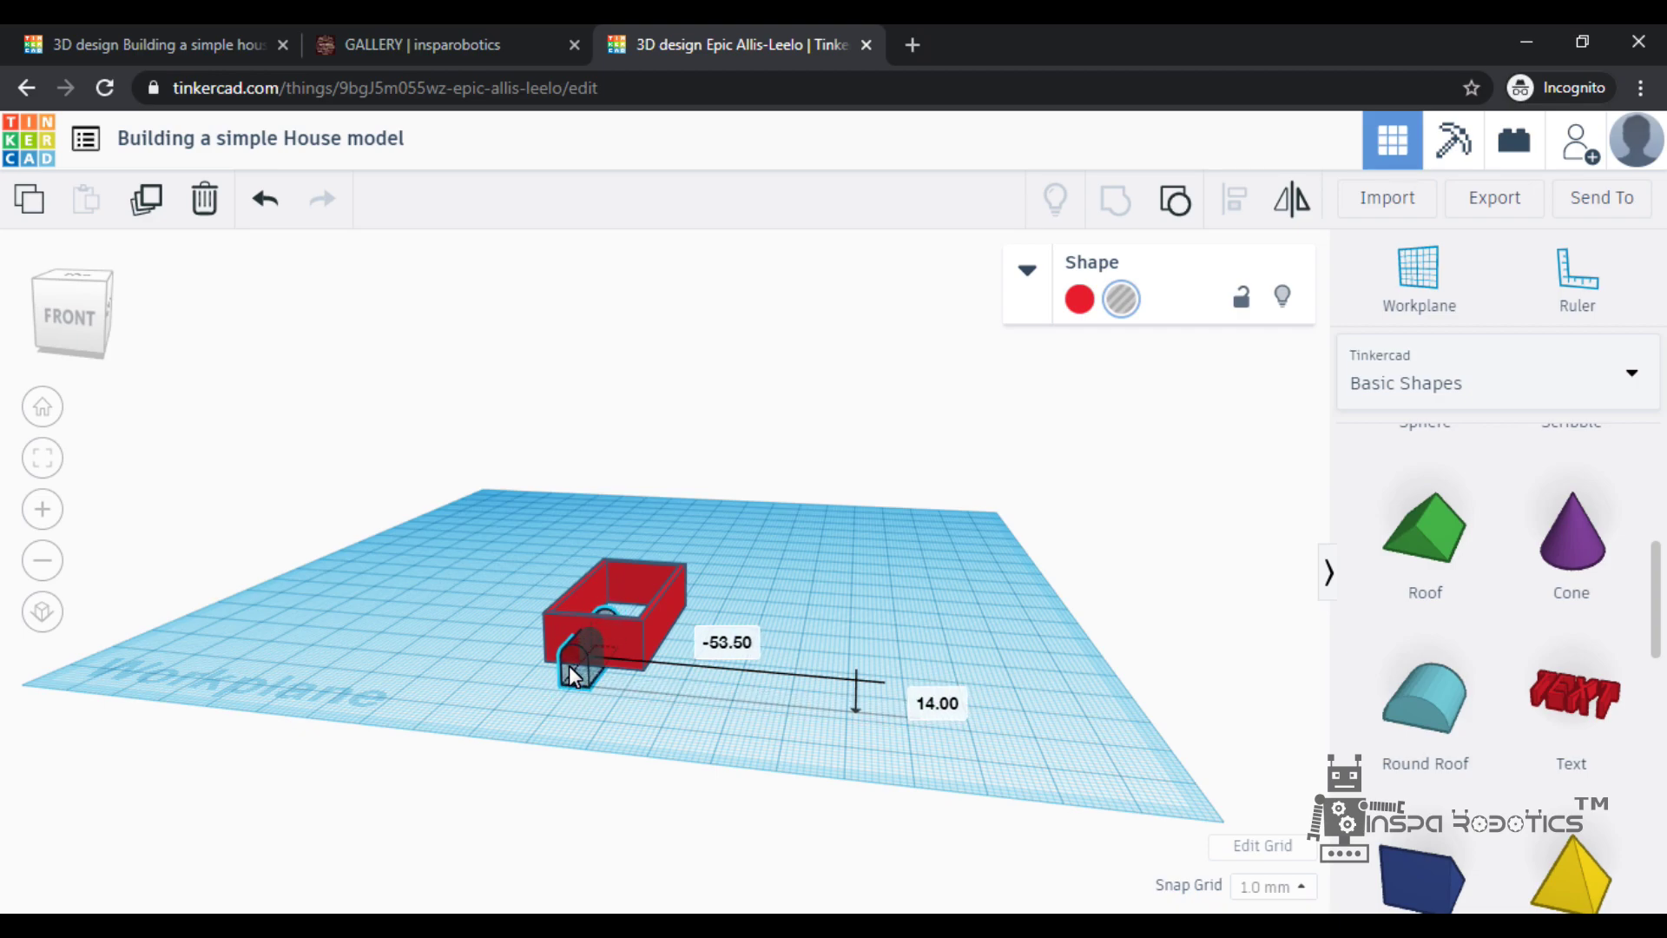
pyautogui.moveTo(483, 712); pyautogui.dragTo(748, 833, button='right')
pyautogui.click(674, 669)
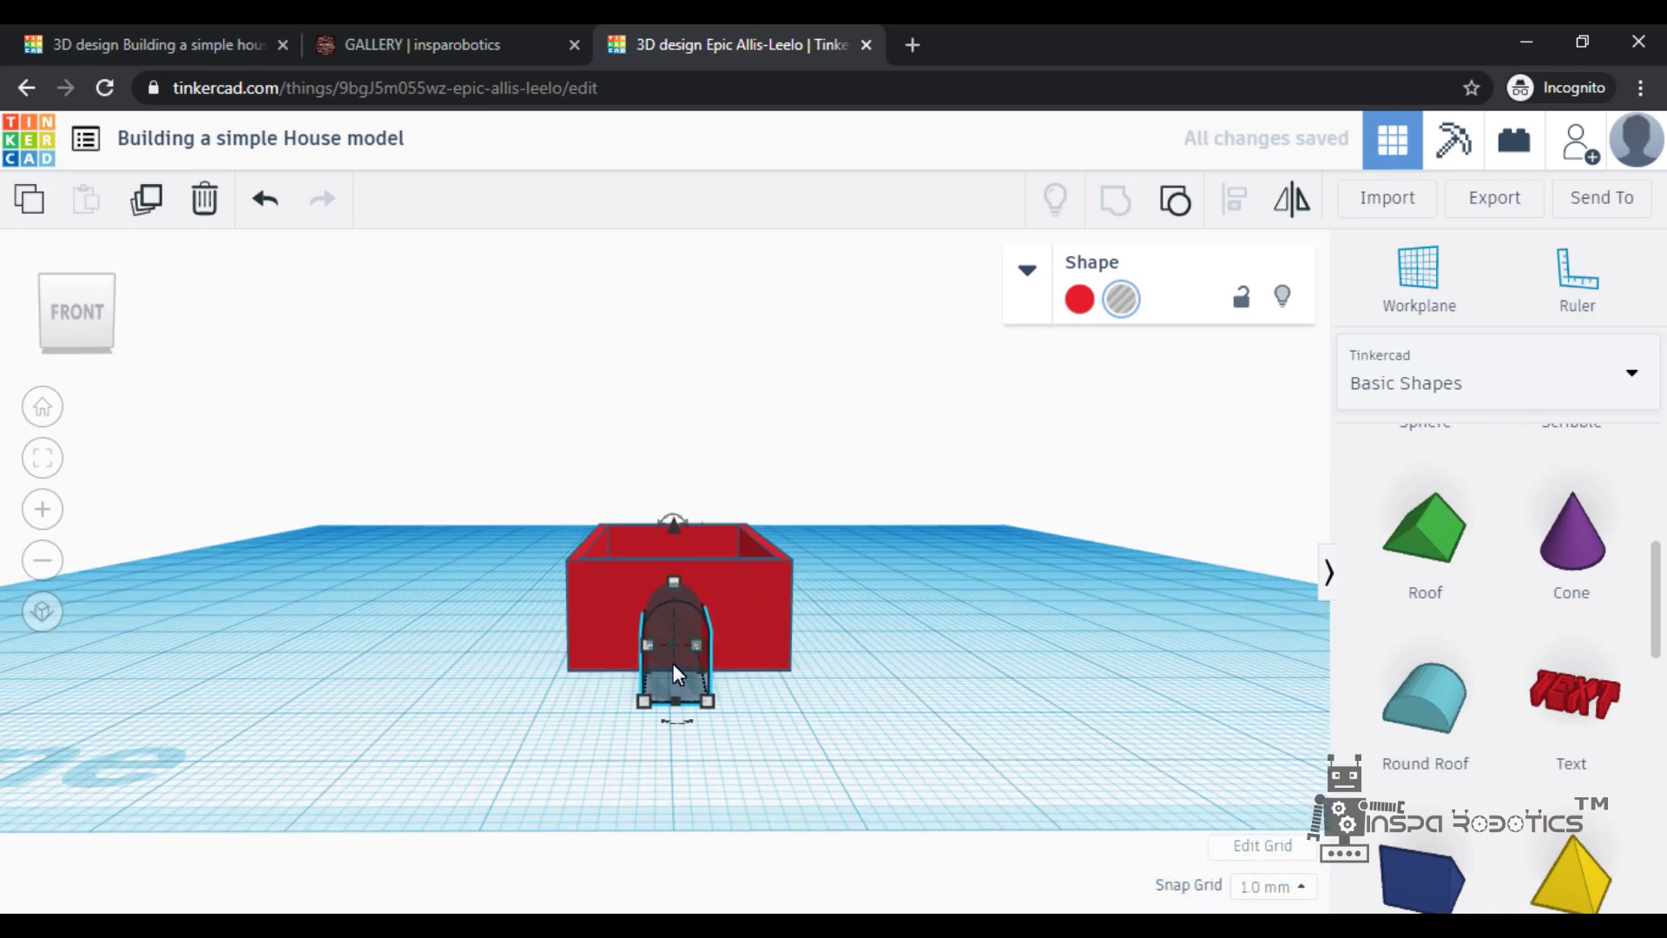
pyautogui.press('Right')
pyautogui.press('Right')
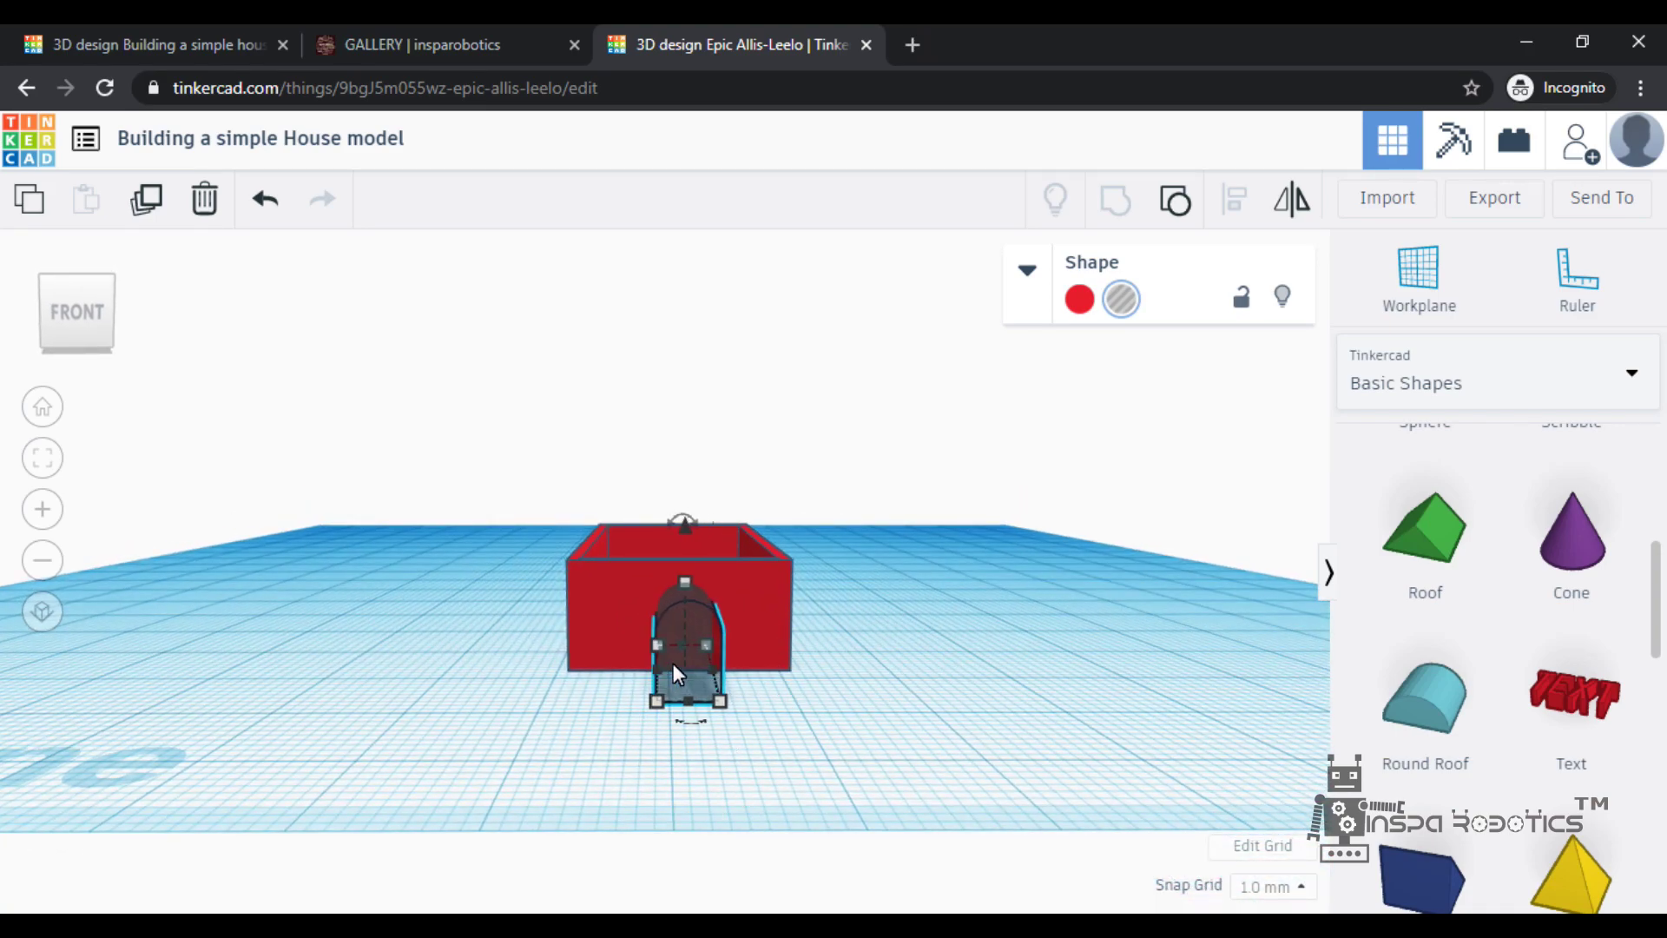
# Set snapping to 0.1 mm and group the walls with the door hole
pyautogui.click(1300, 889)
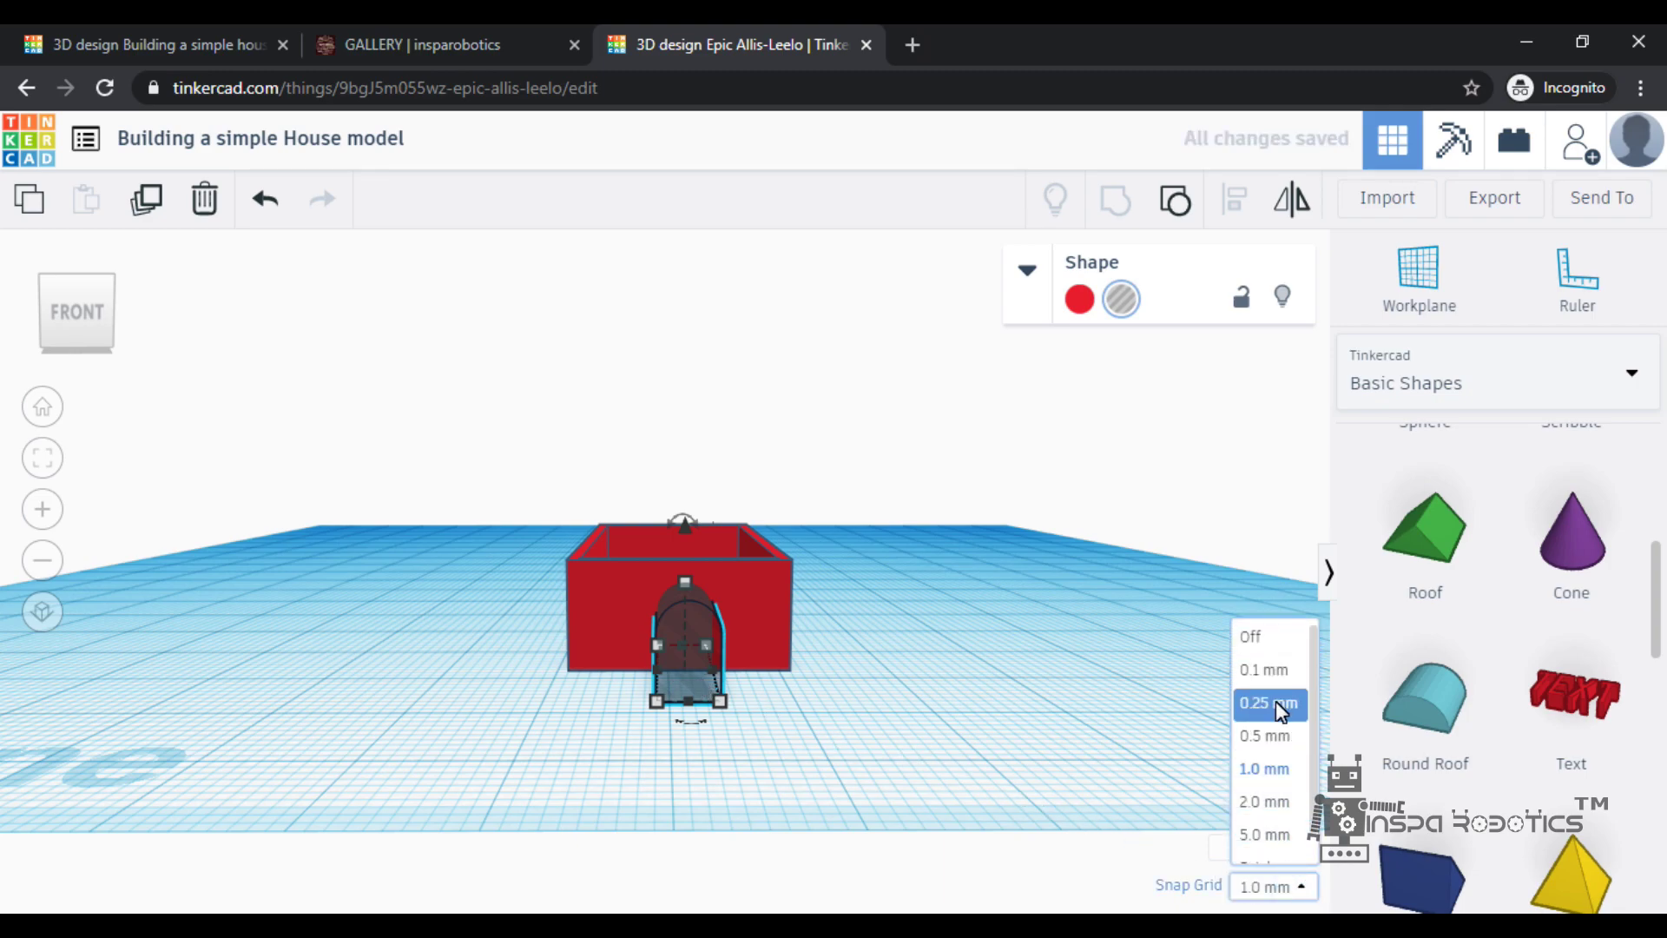
pyautogui.click(1274, 678)
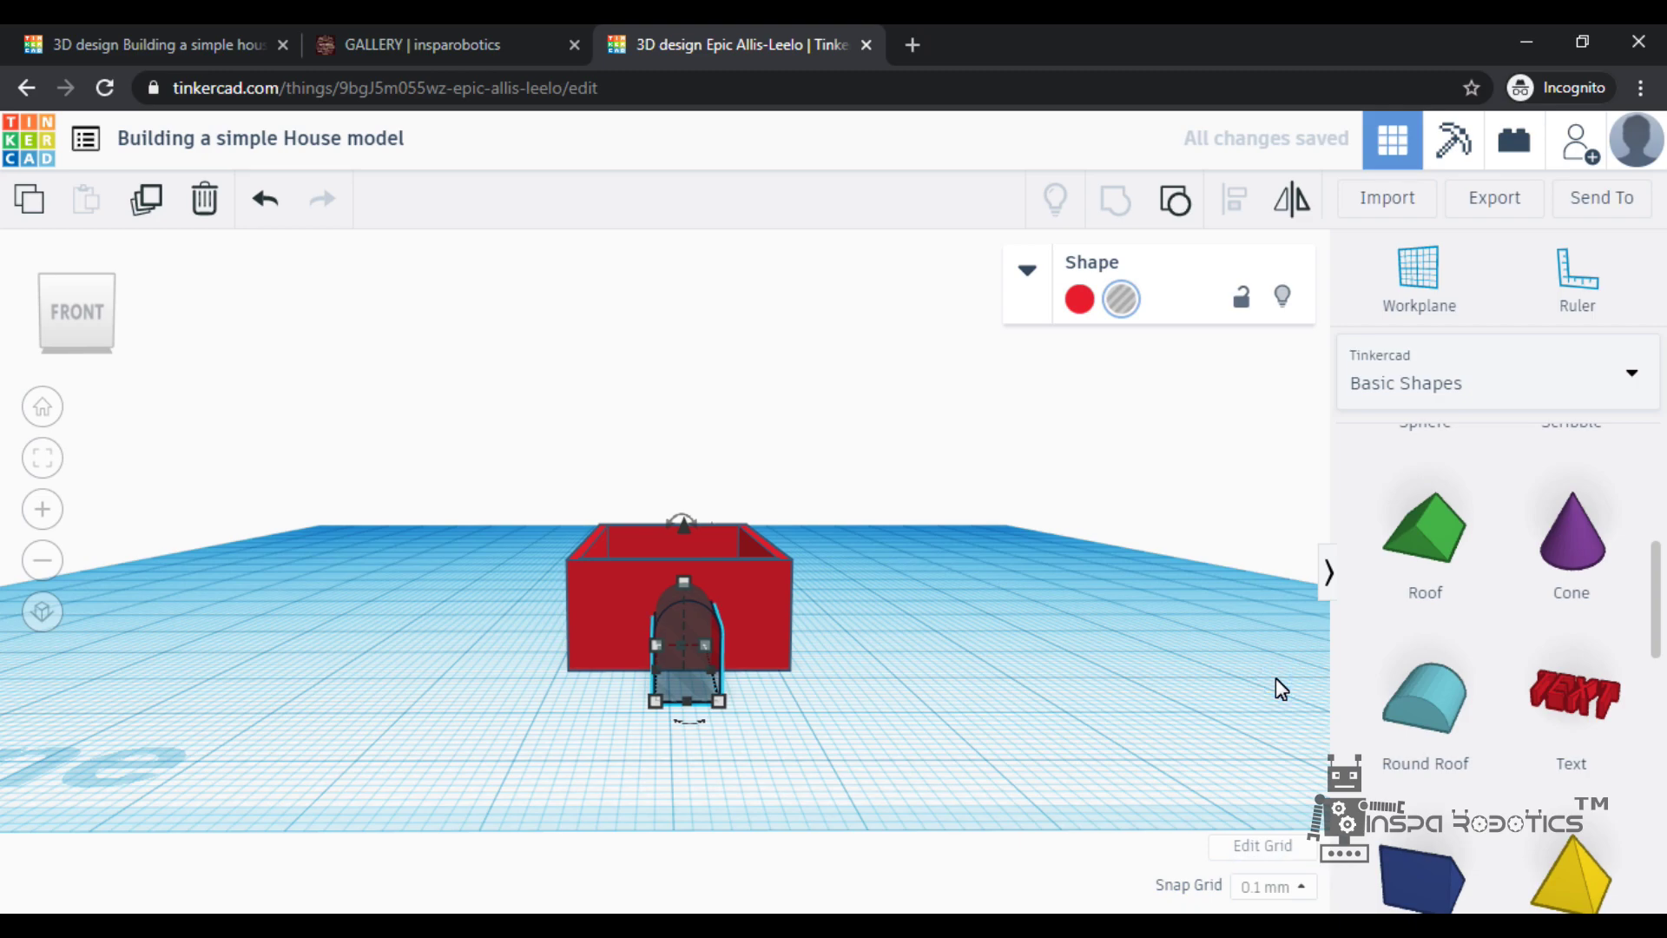
pyautogui.moveTo(976, 734); pyautogui.dragTo(978, 762, button='right')
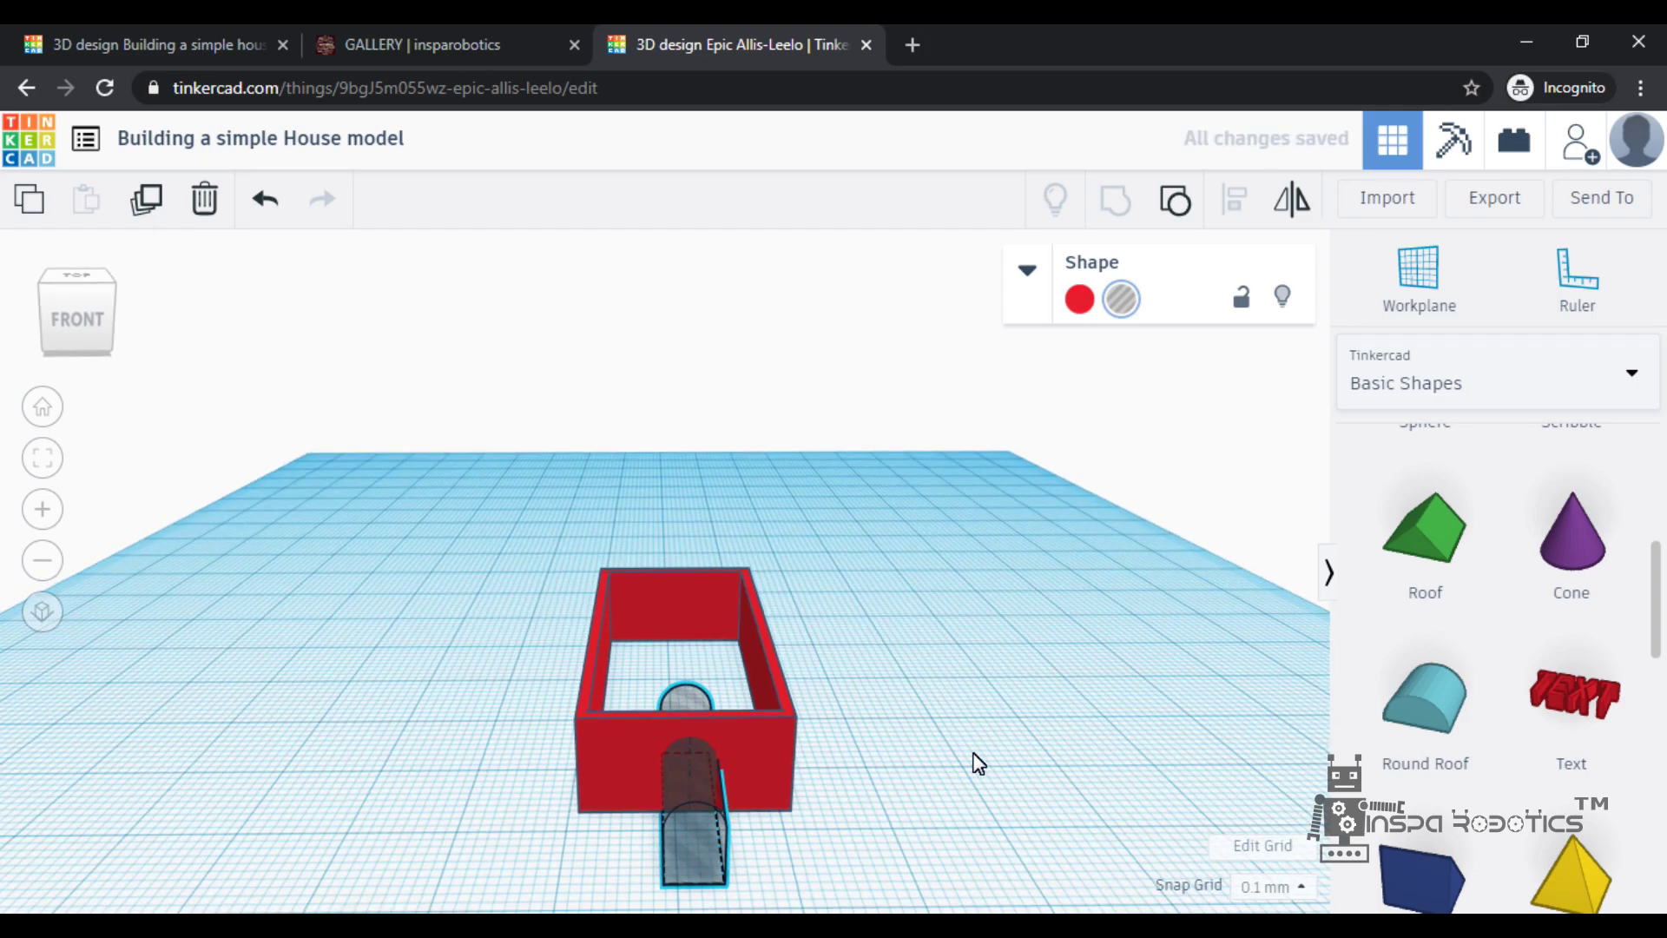
pyautogui.click(935, 836)
pyautogui.moveTo(444, 517); pyautogui.dragTo(908, 891)
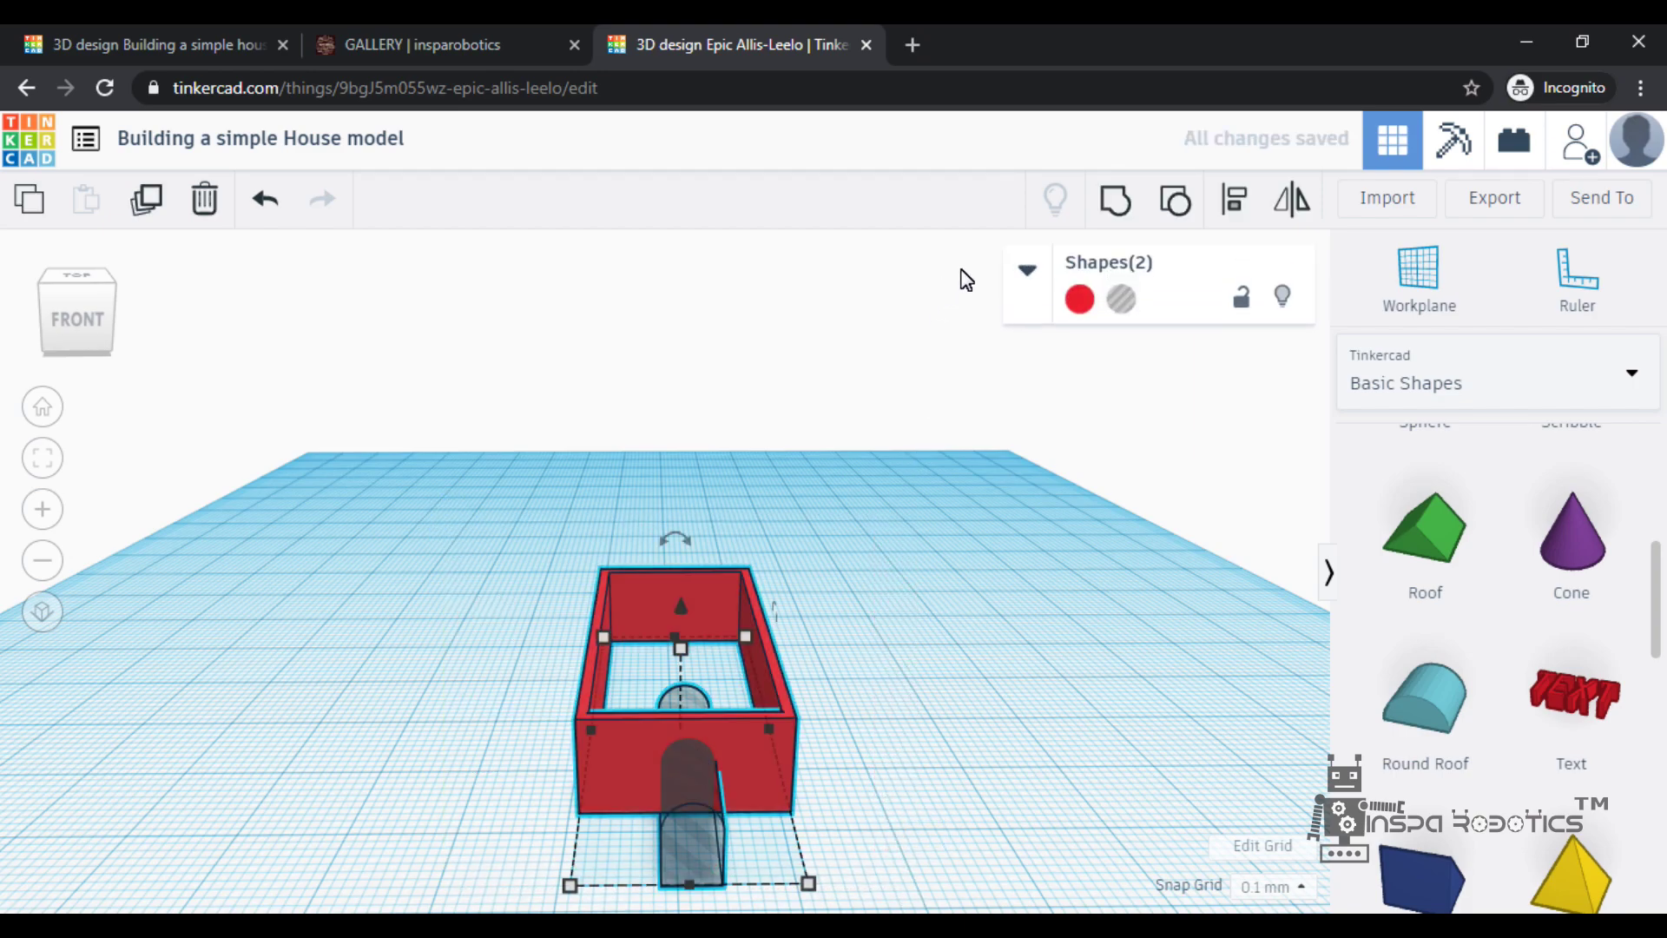
pyautogui.click(1111, 203)
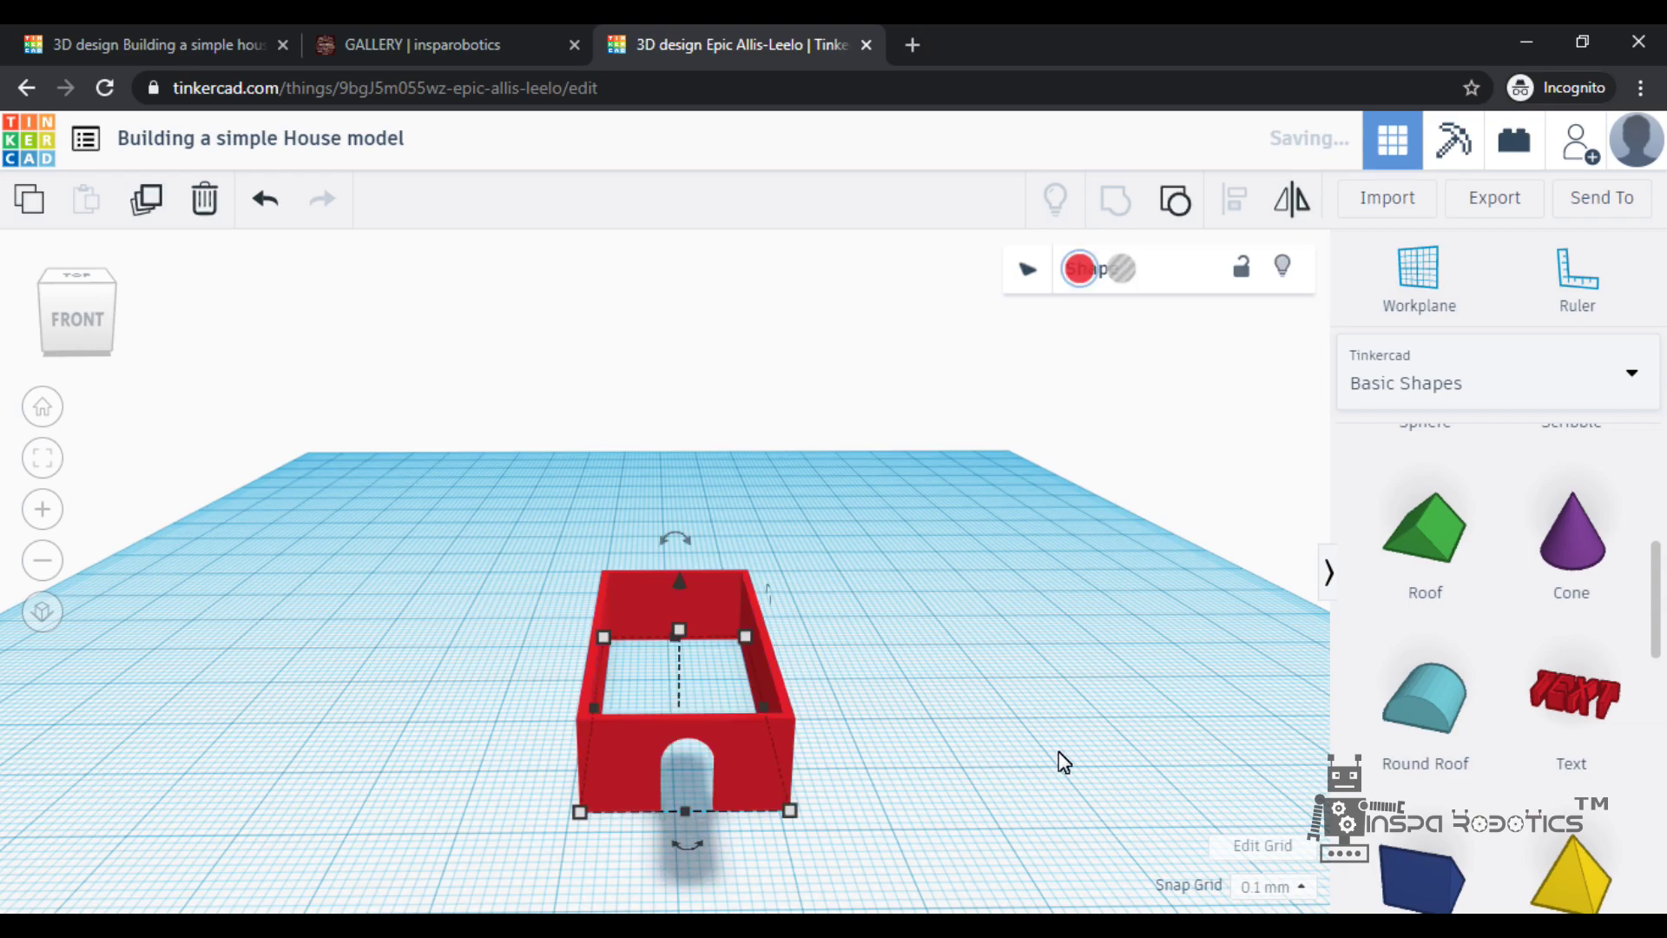
pyautogui.moveTo(491, 811); pyautogui.dragTo(884, 764, button='right')
# Place a green roof beside the house and set its length to 40 mm
pyautogui.click(907, 750)
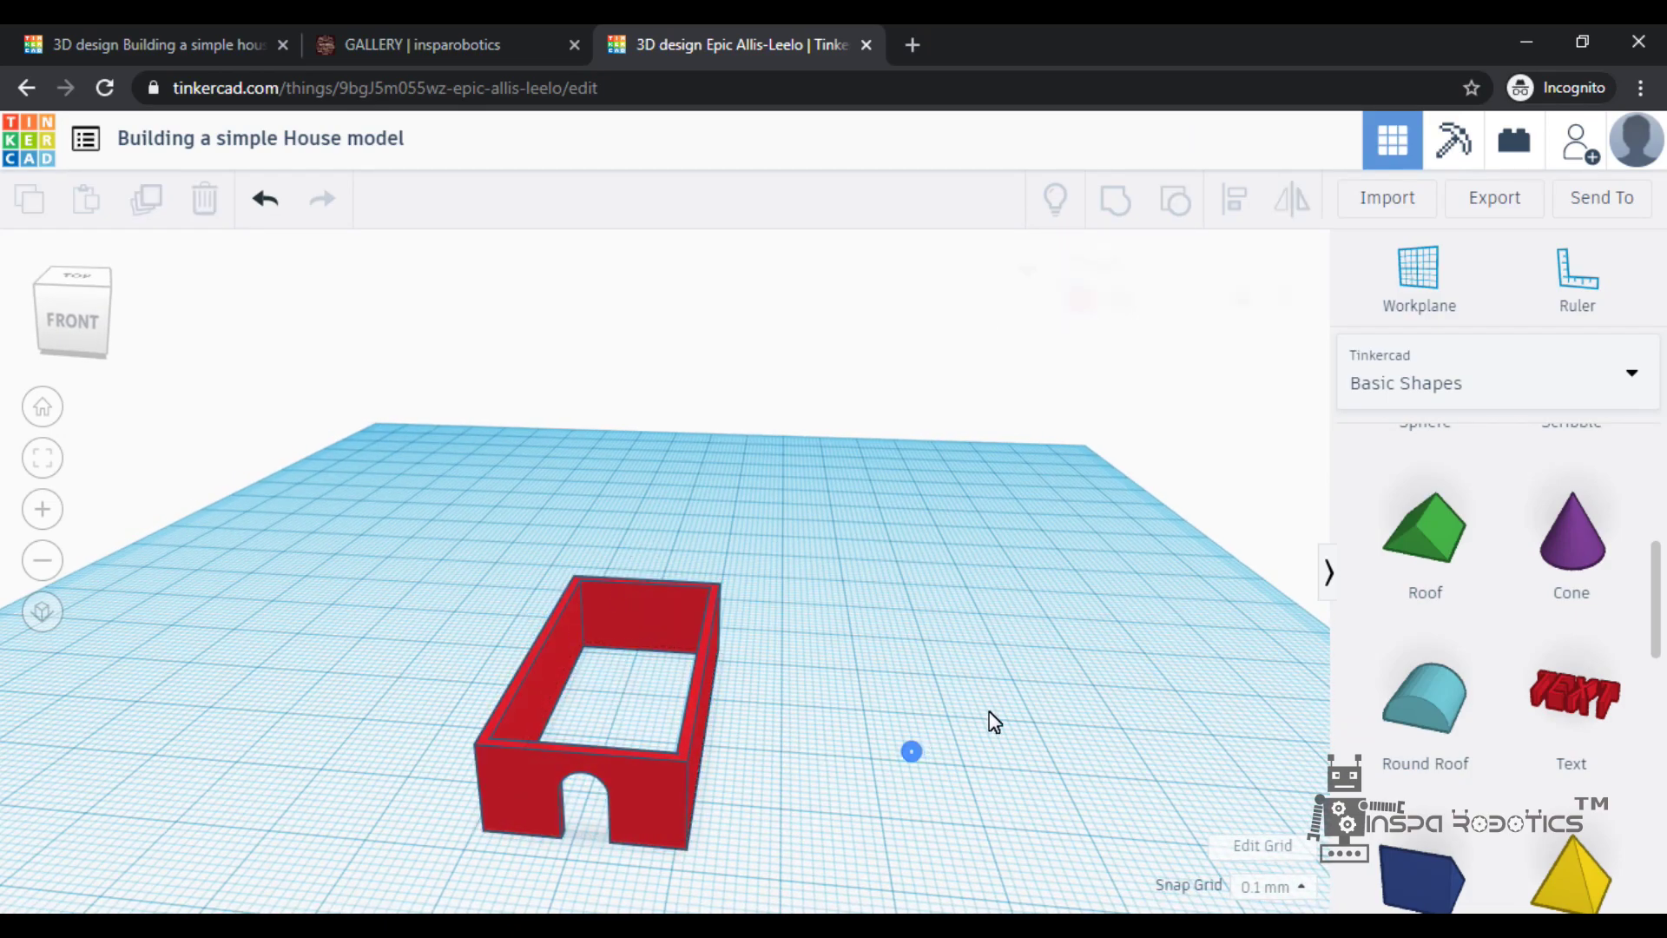
pyautogui.moveTo(1045, 708); pyautogui.dragTo(882, 709)
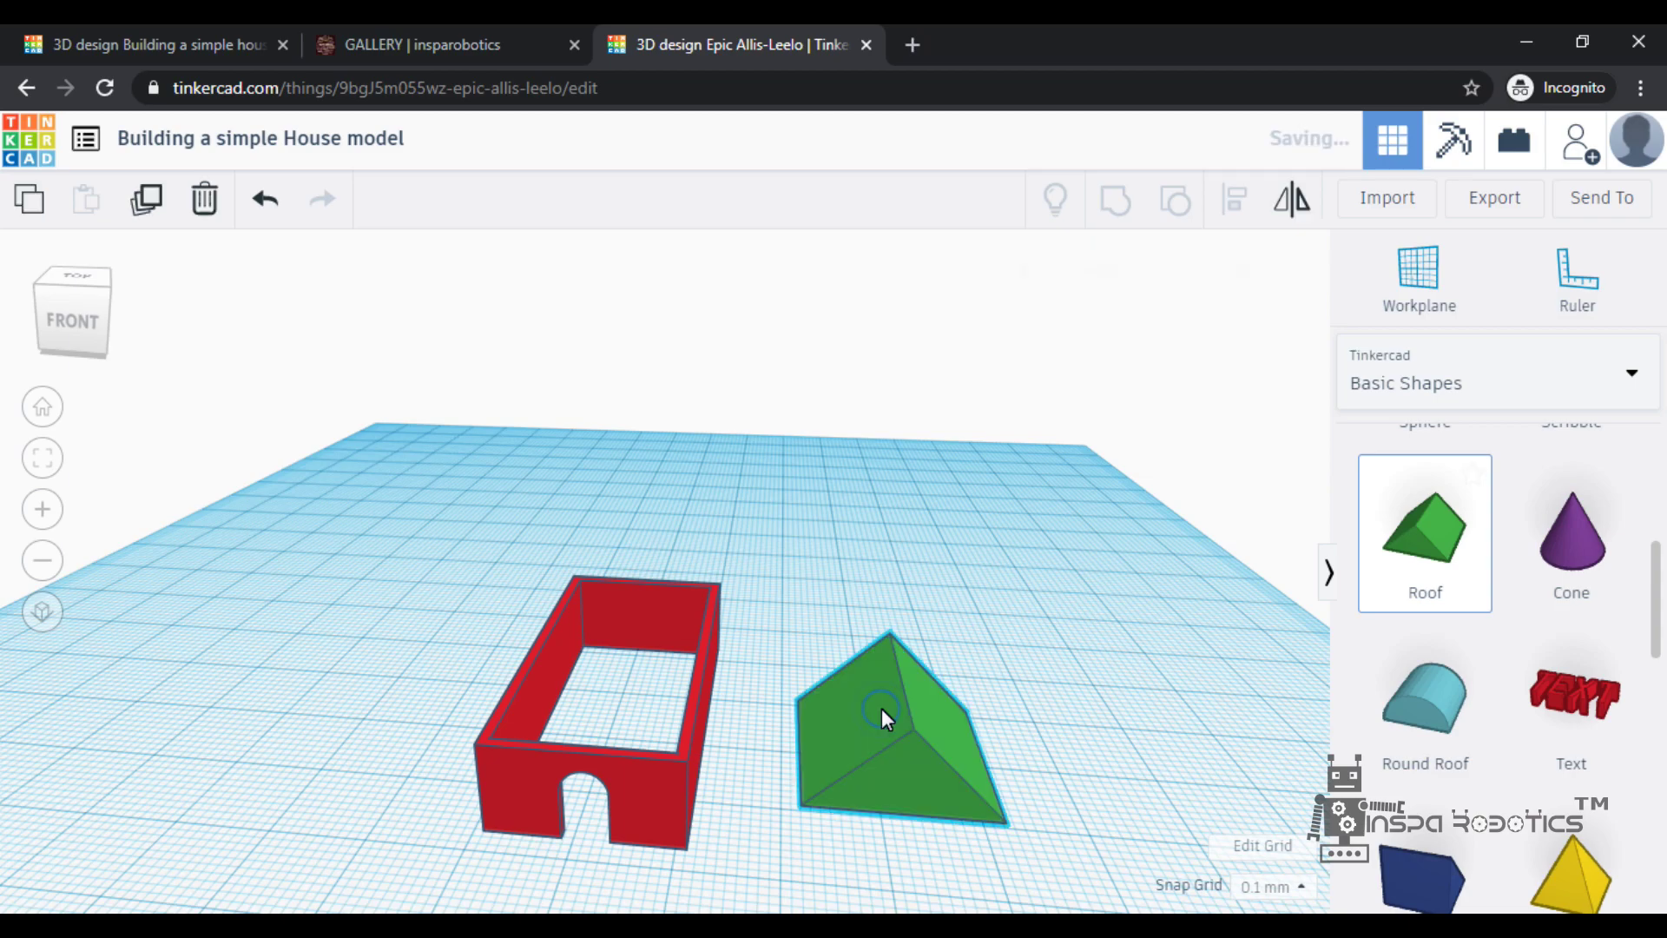
pyautogui.moveTo(1071, 669); pyautogui.dragTo(995, 662, button='right')
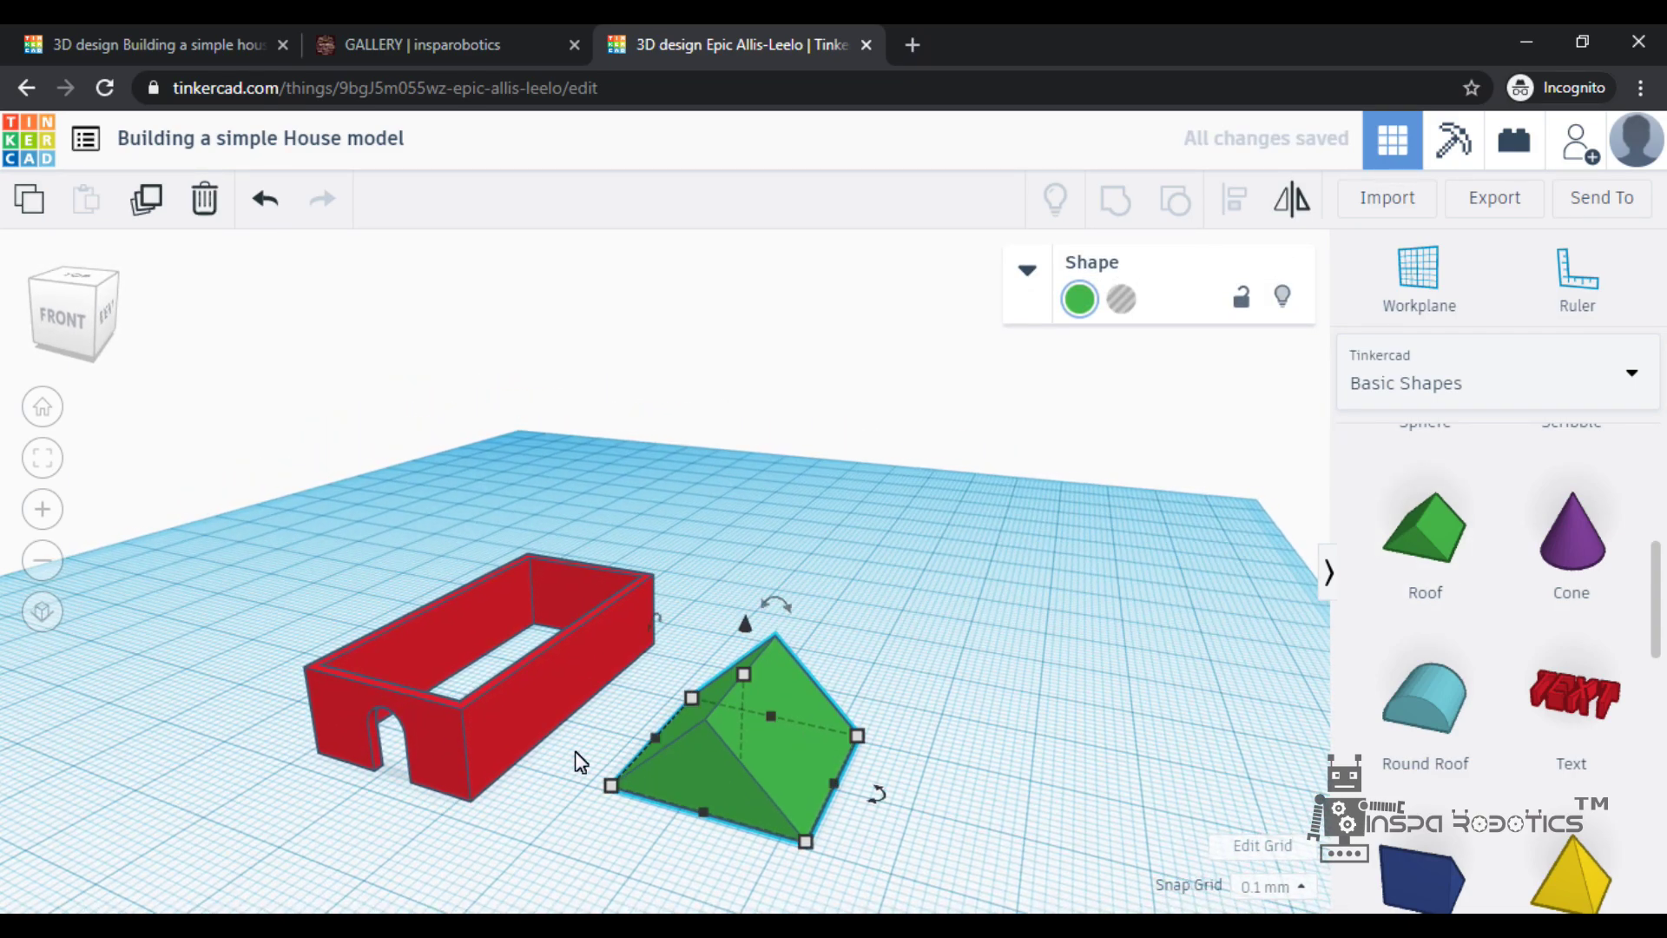
pyautogui.click(515, 763)
pyautogui.moveTo(473, 800)
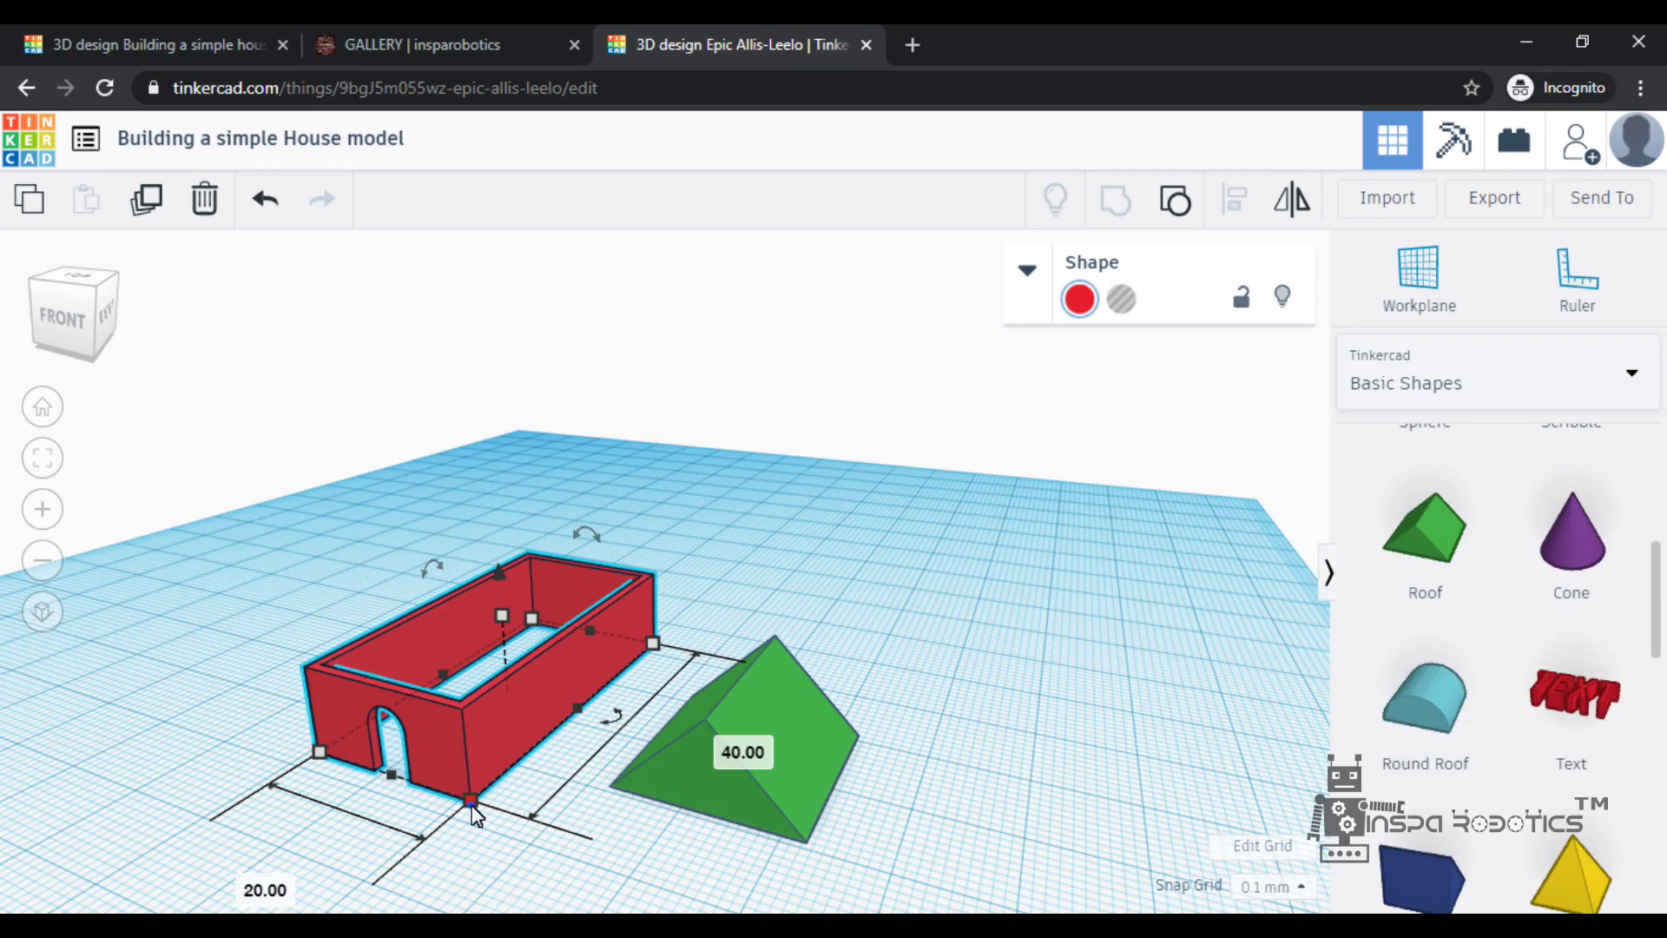
pyautogui.click(832, 767)
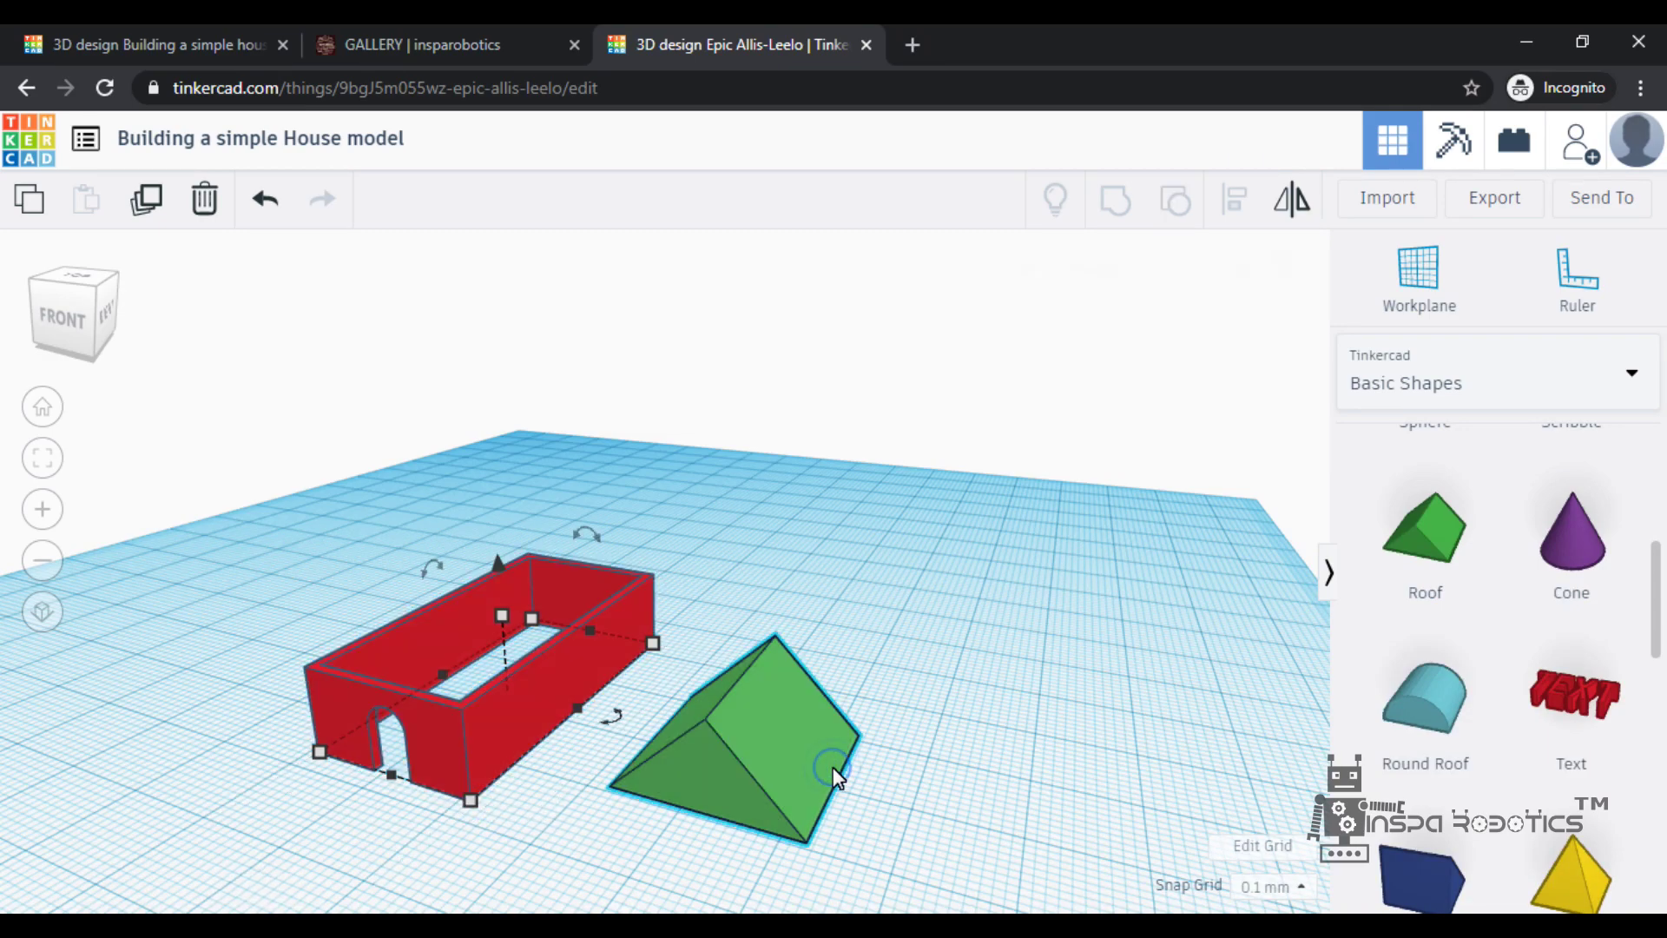
pyautogui.click(1005, 828)
pyautogui.write('1')
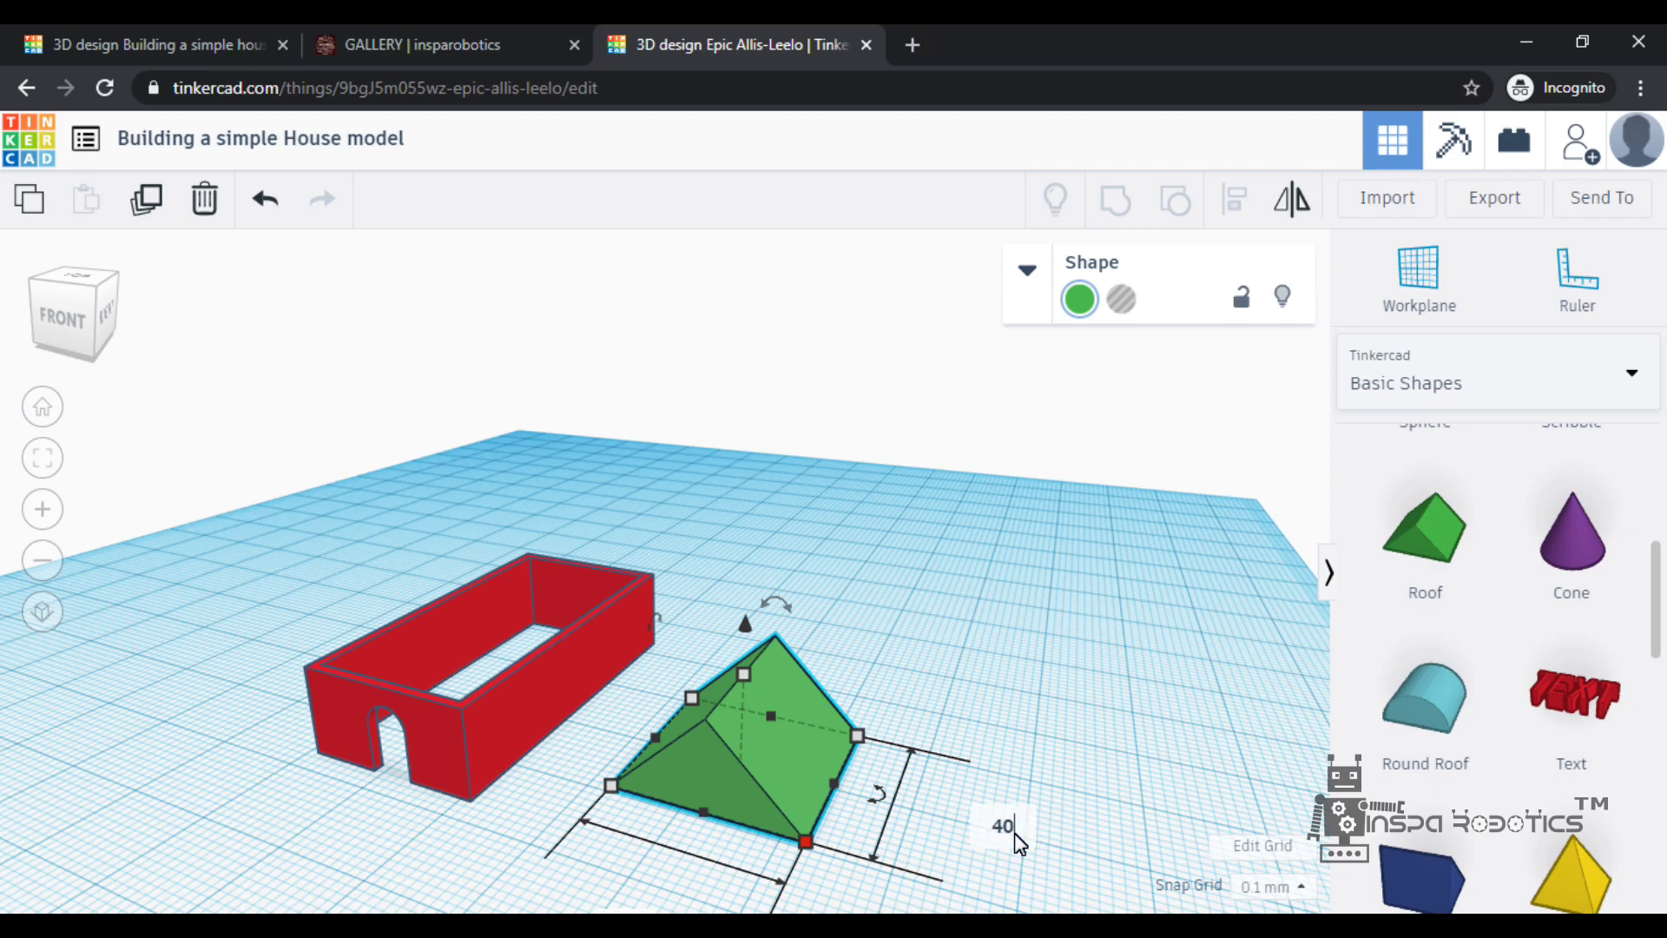
pyautogui.press('Return')
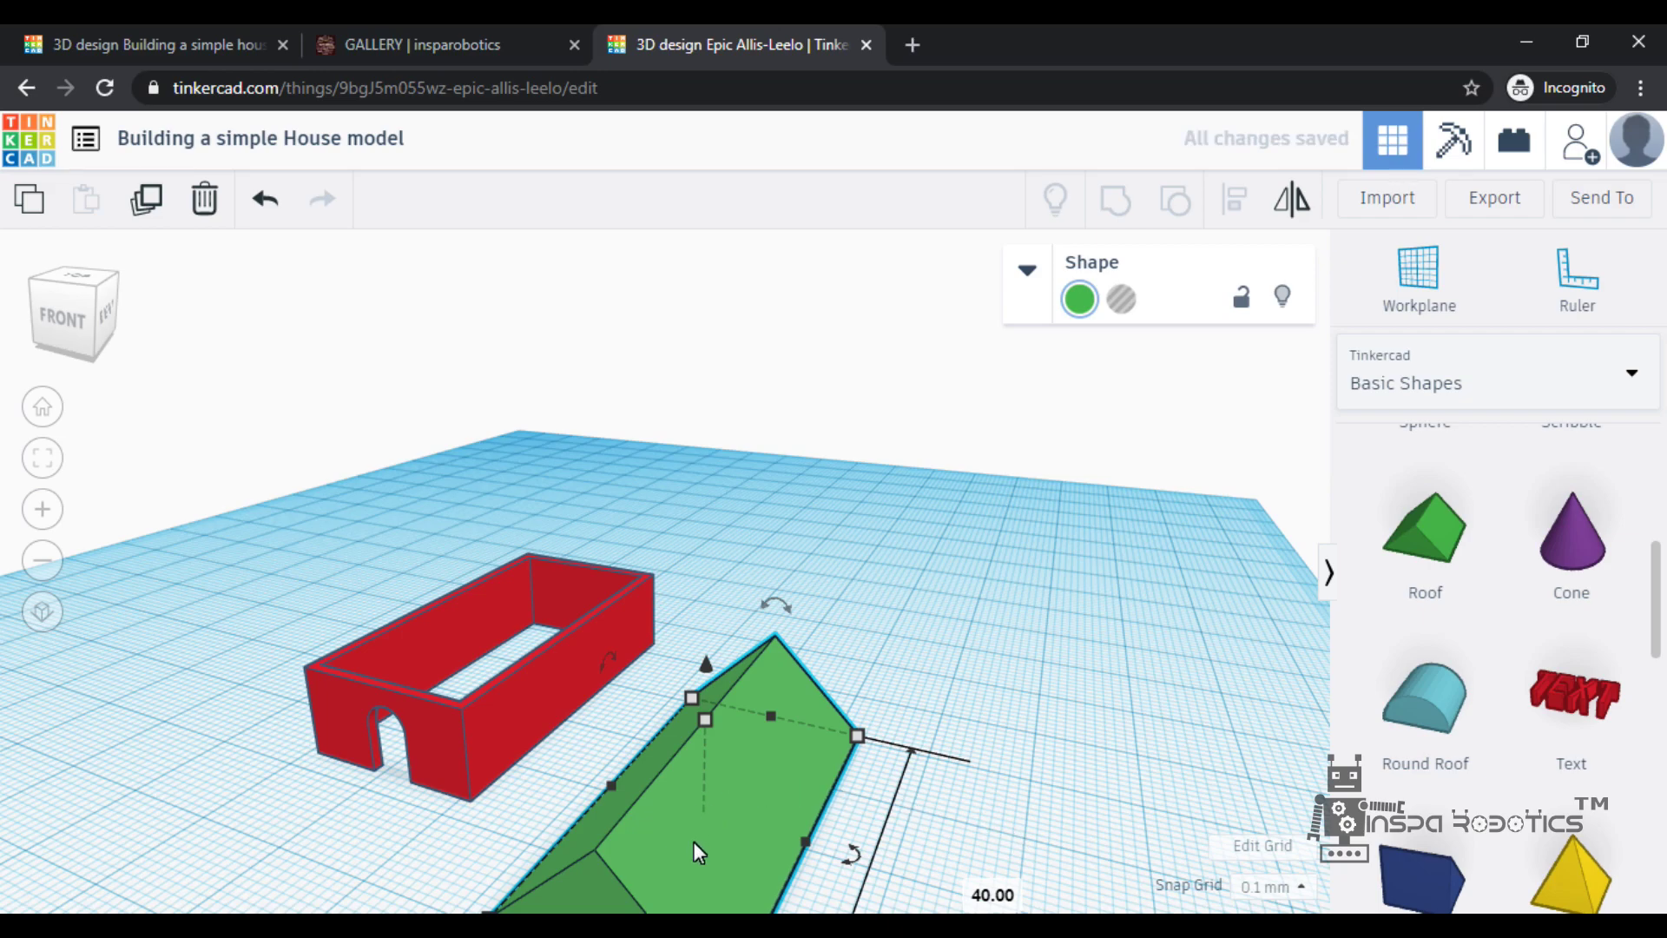
# Raise the green roof to 10 mm, matching the walls' 10 mm height
pyautogui.moveTo(711, 820); pyautogui.dragTo(743, 753)
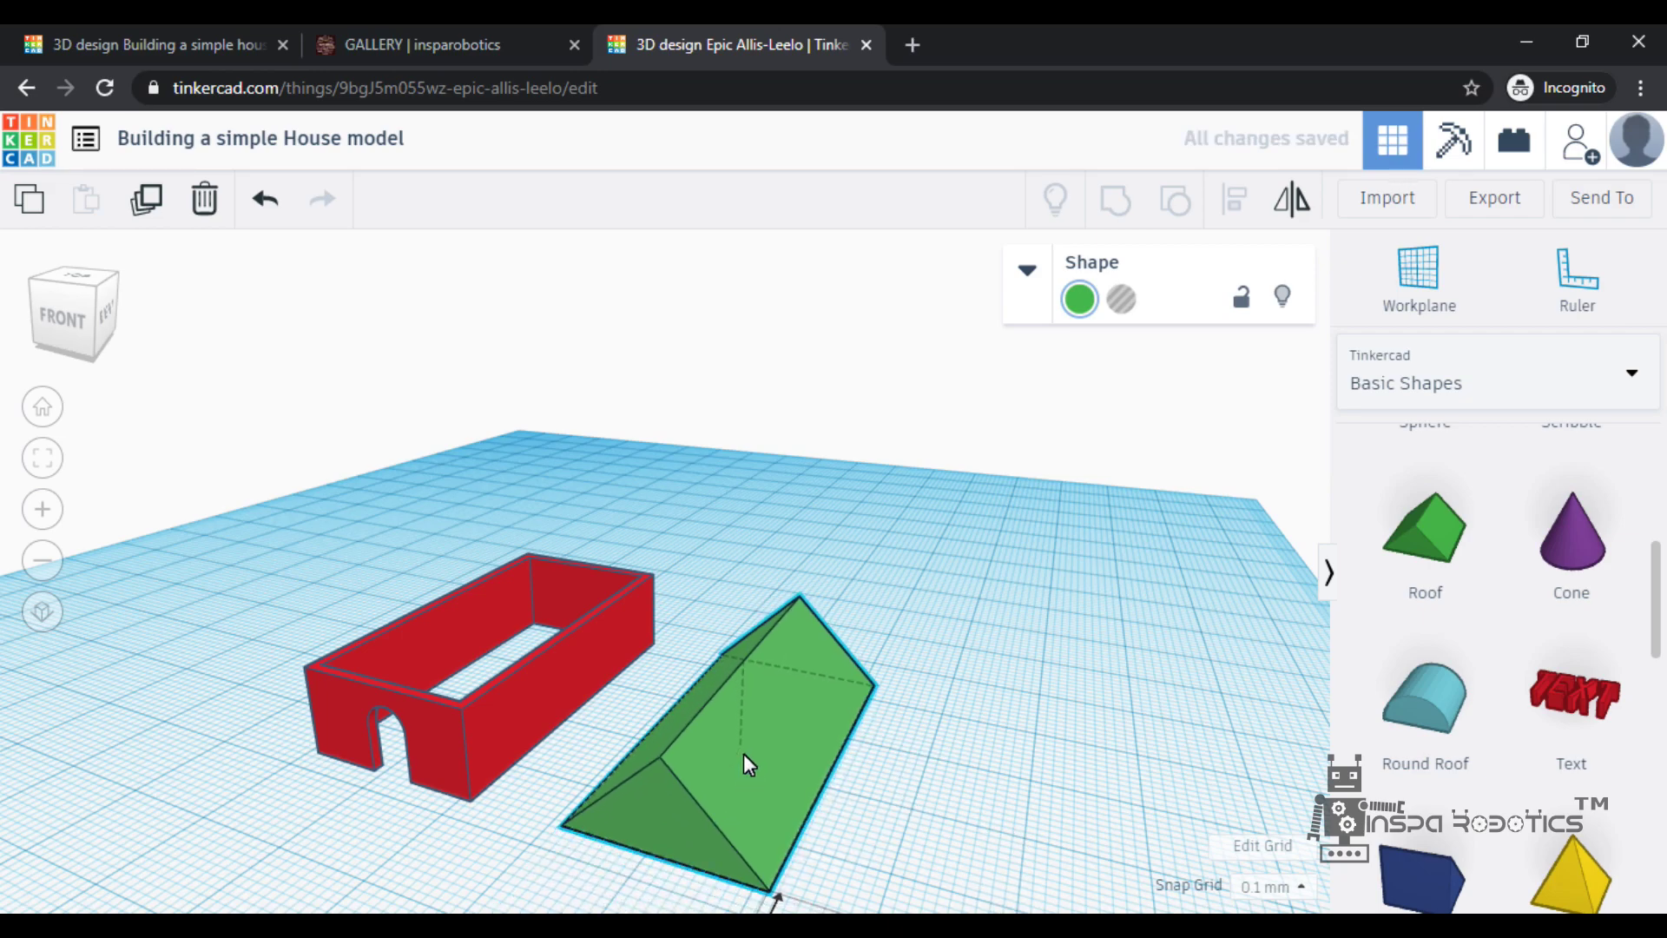
pyautogui.click(937, 805)
pyautogui.click(744, 736)
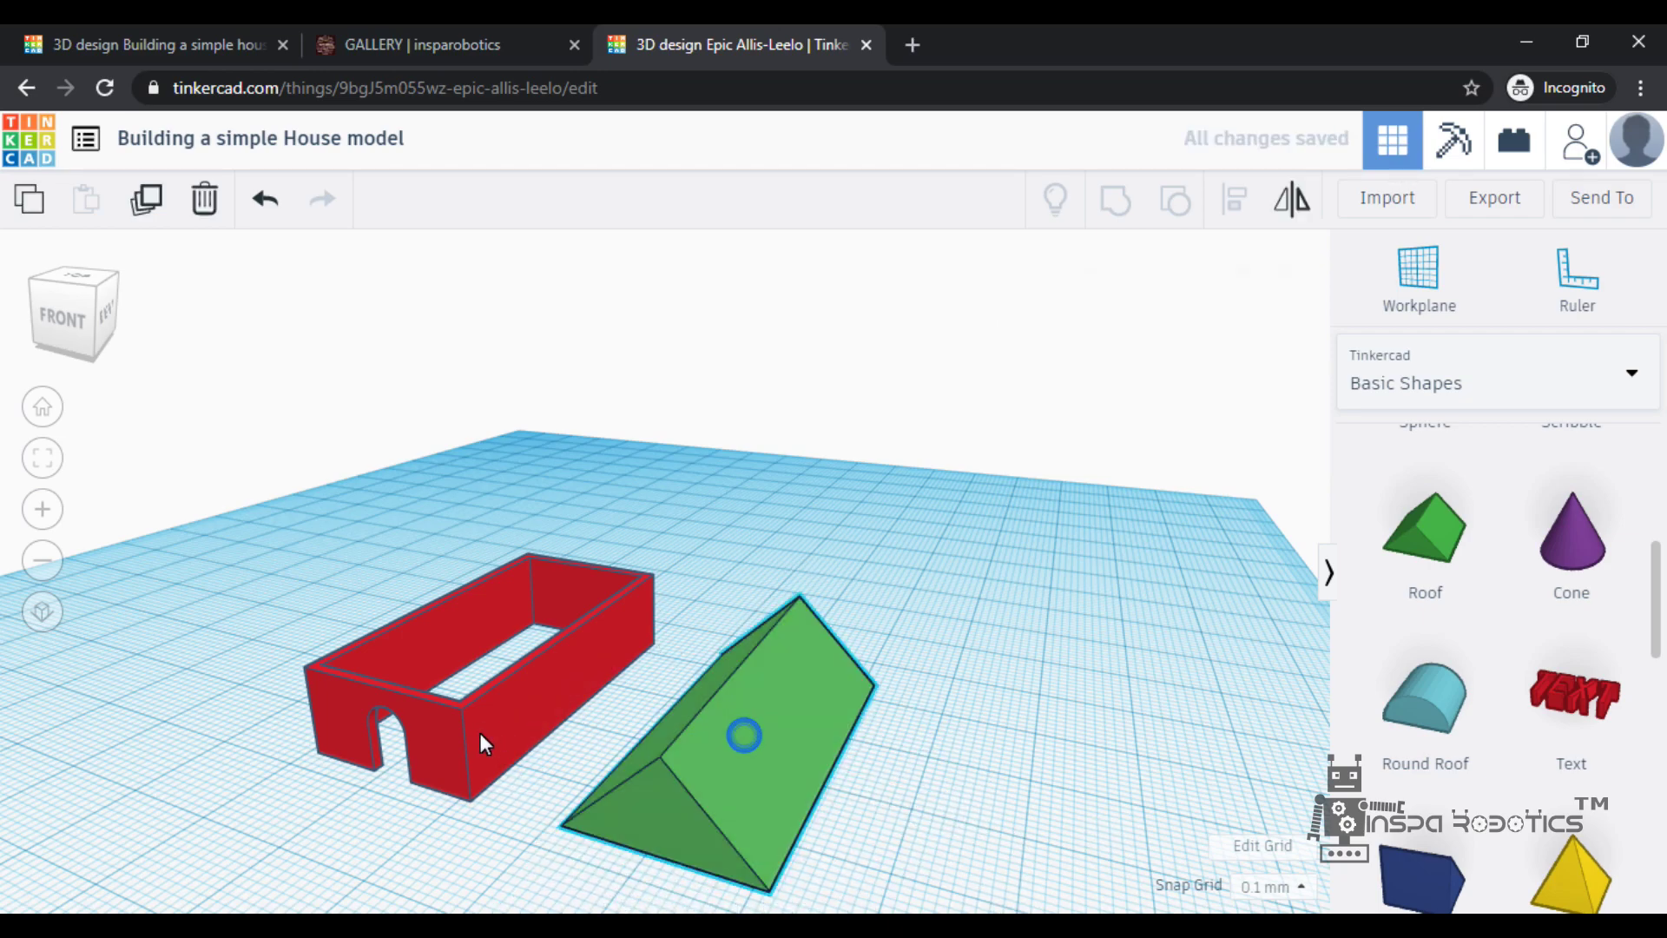
pyautogui.click(481, 732)
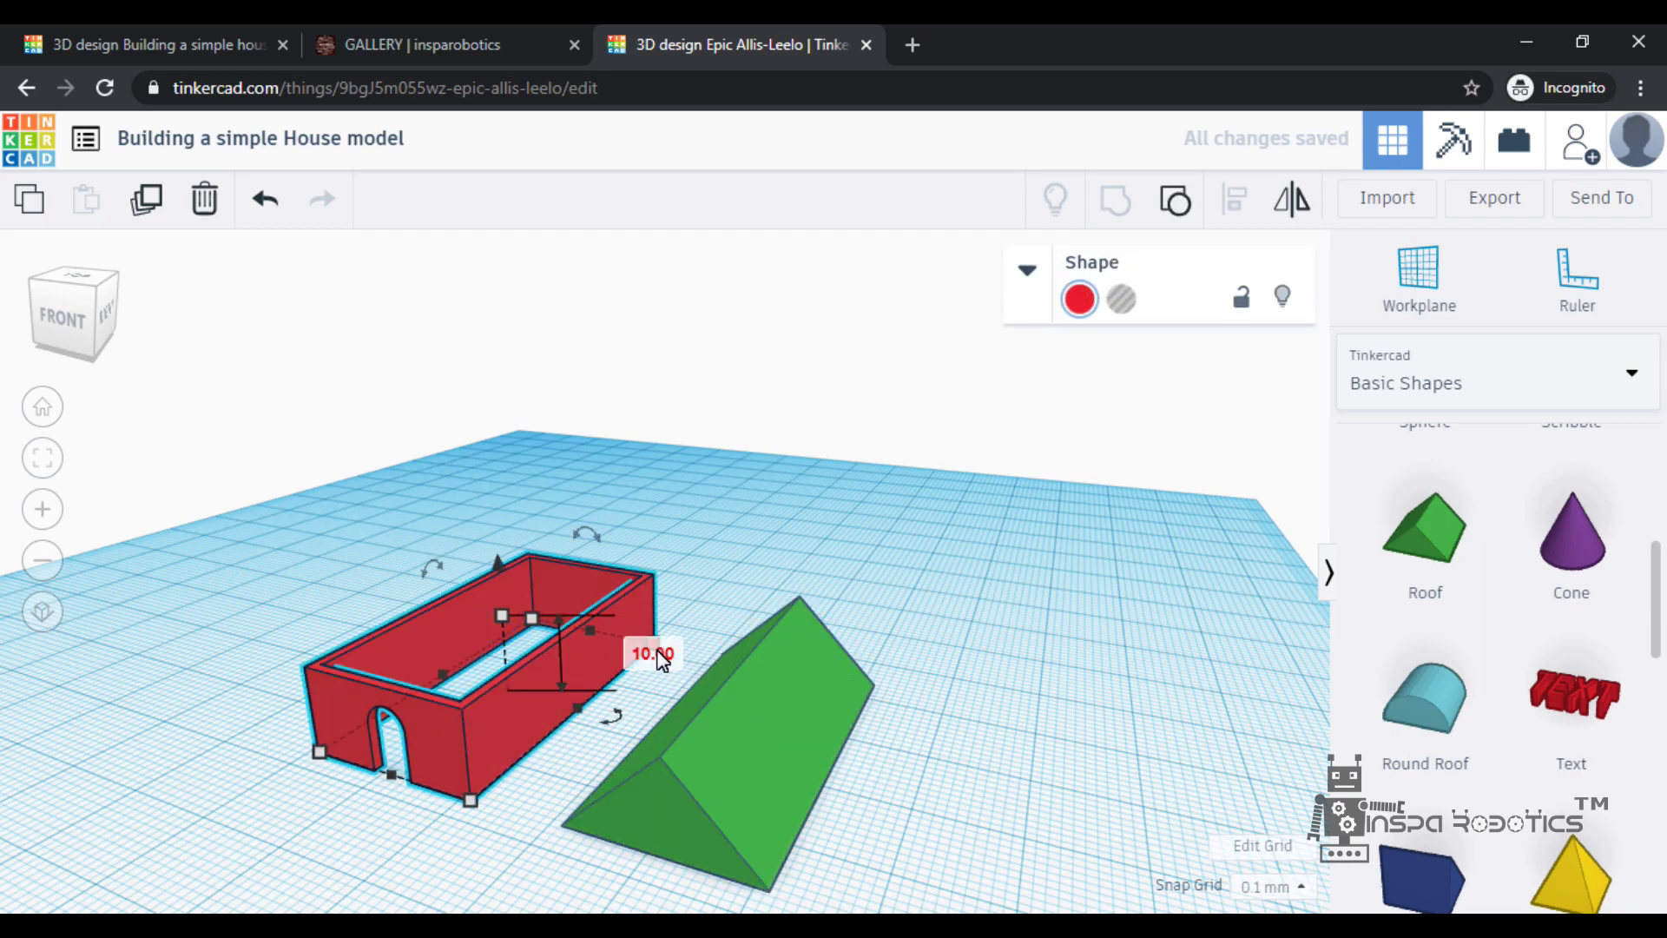
pyautogui.click(658, 656)
pyautogui.click(770, 743)
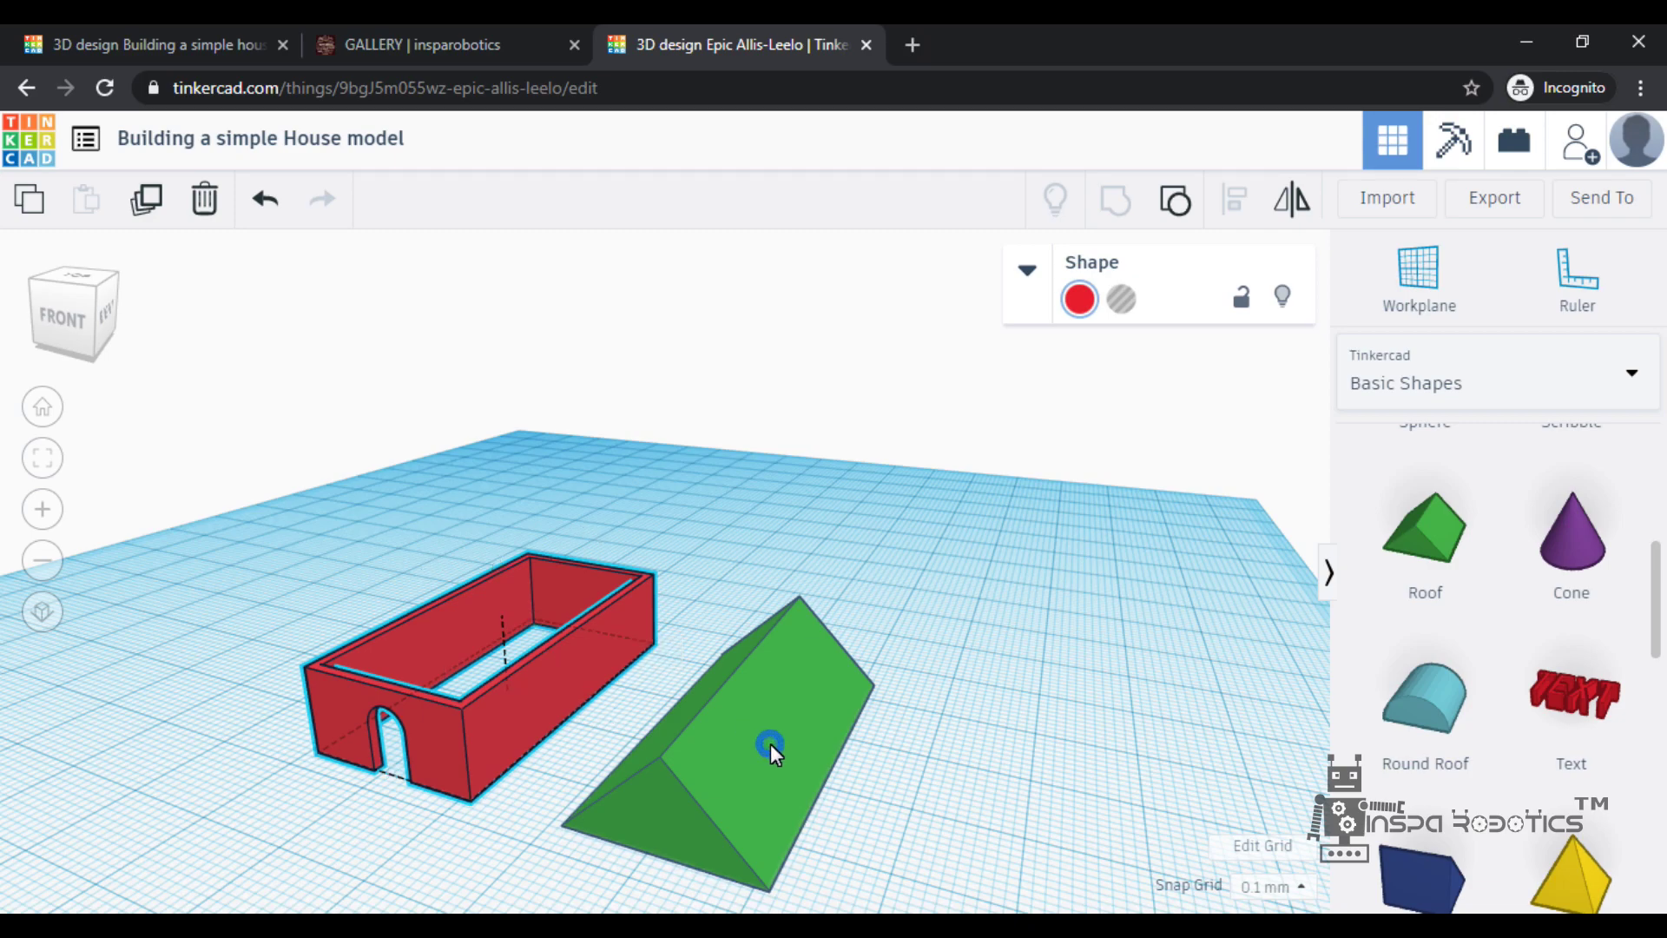
pyautogui.click(769, 743)
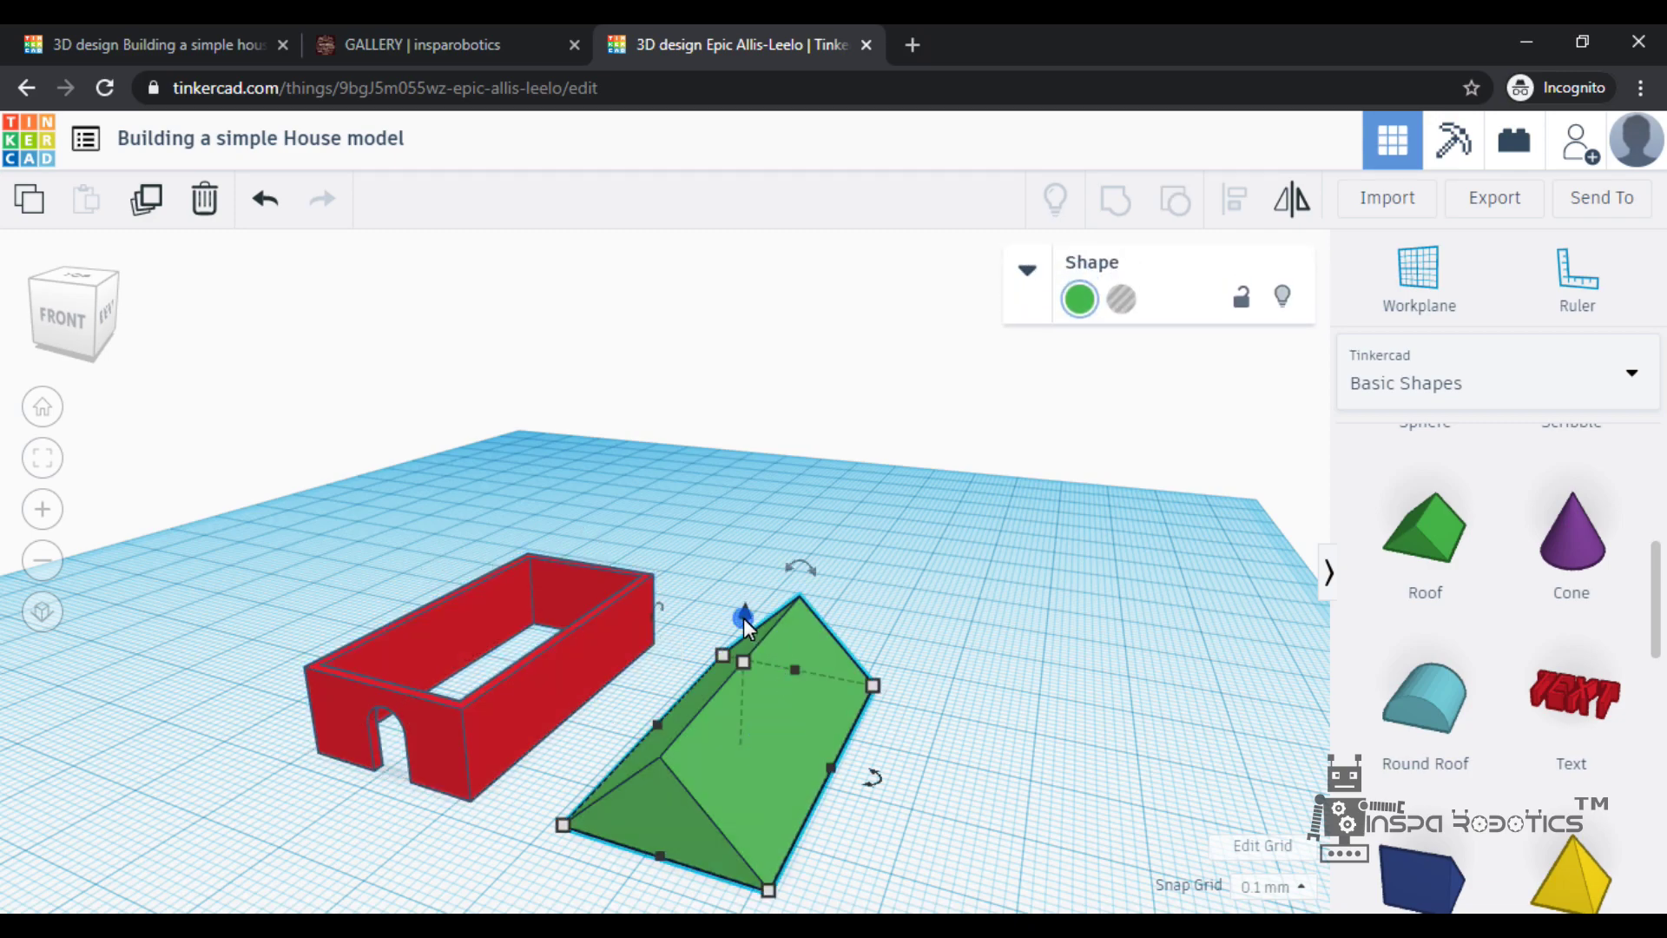
pyautogui.moveTo(743, 617); pyautogui.dragTo(745, 547)
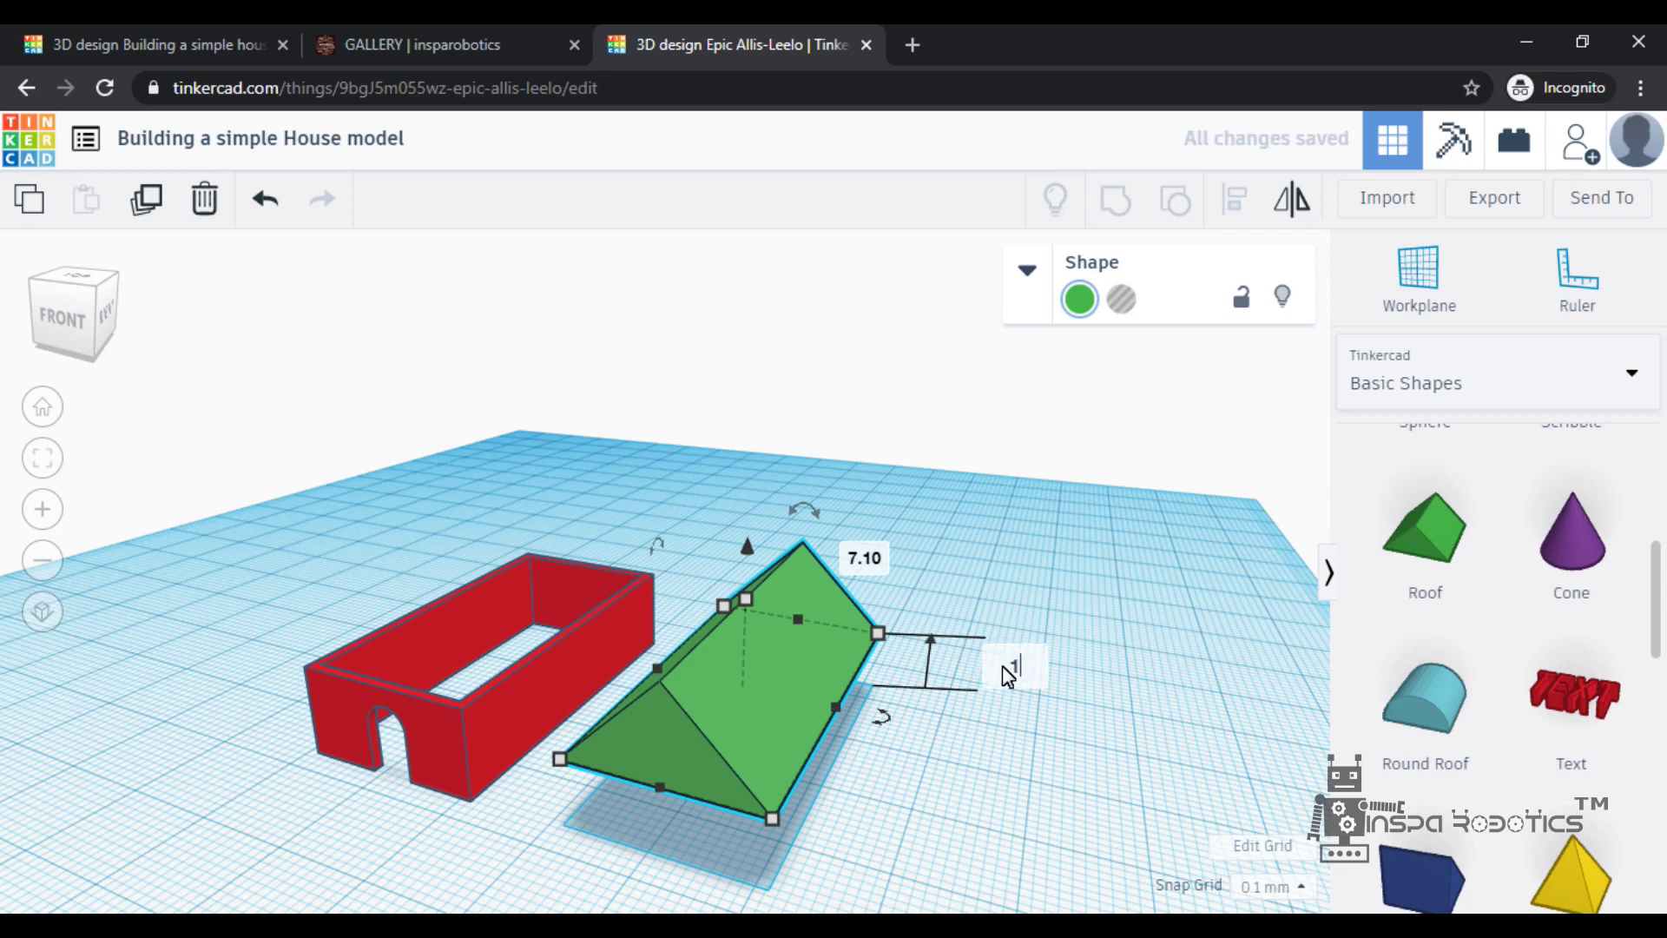
pyautogui.write('0')
pyautogui.press('Return')
pyautogui.click(1042, 851)
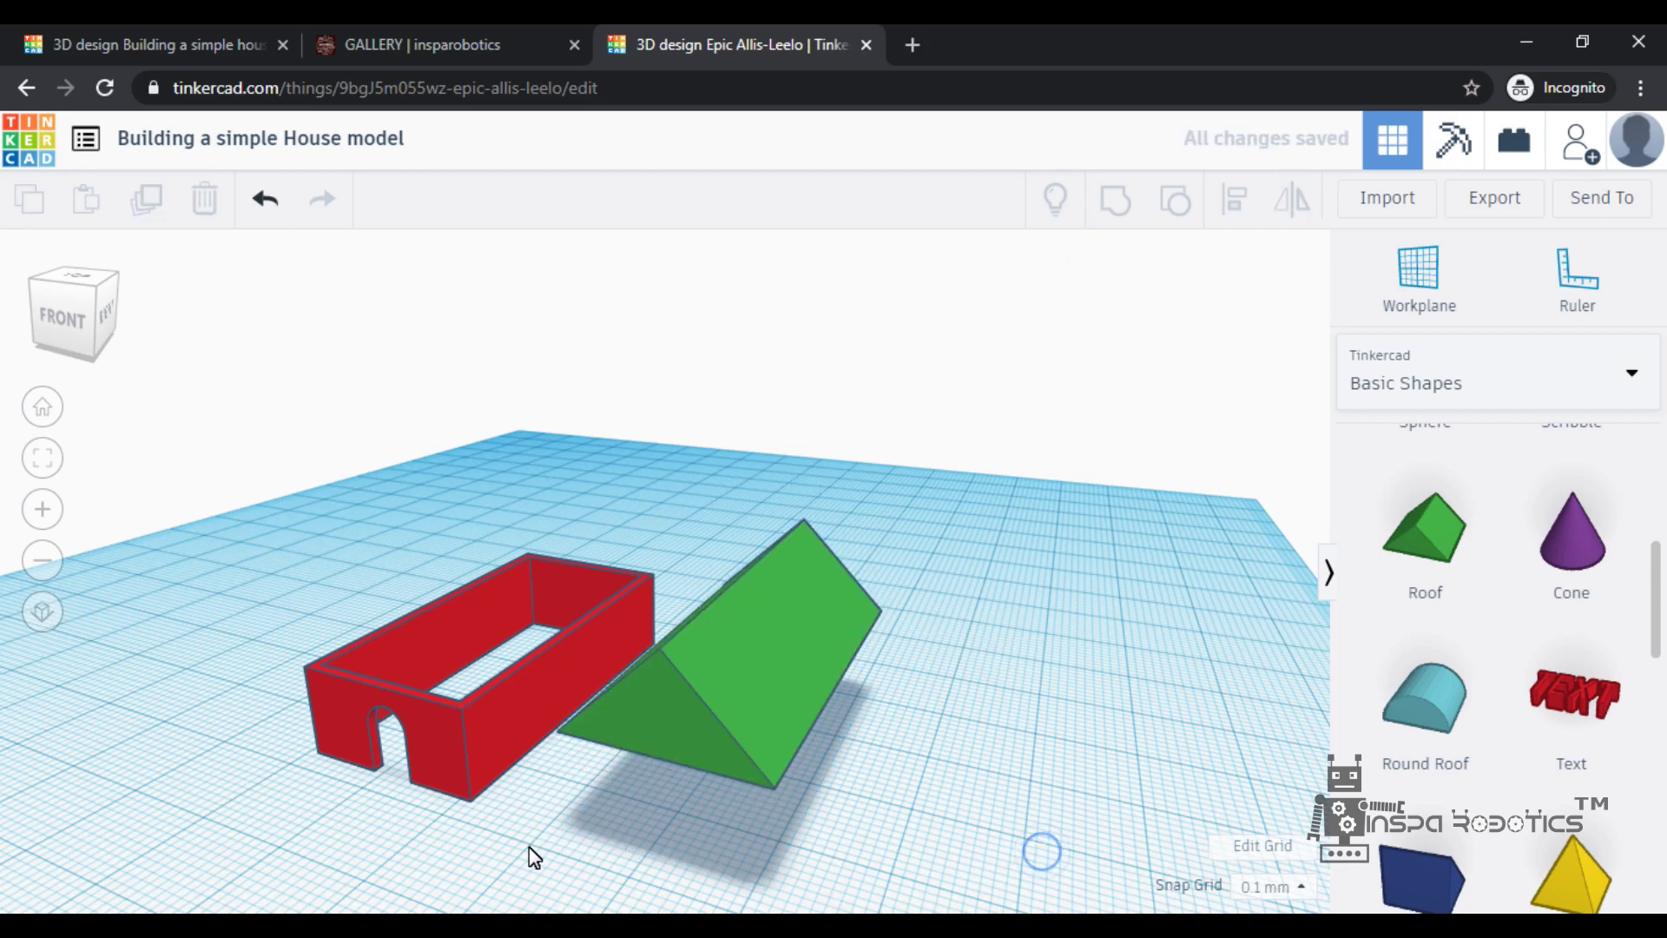
pyautogui.scroll(-3, 534, 840)
pyautogui.moveTo(554, 820); pyautogui.dragTo(532, 578, button='right')
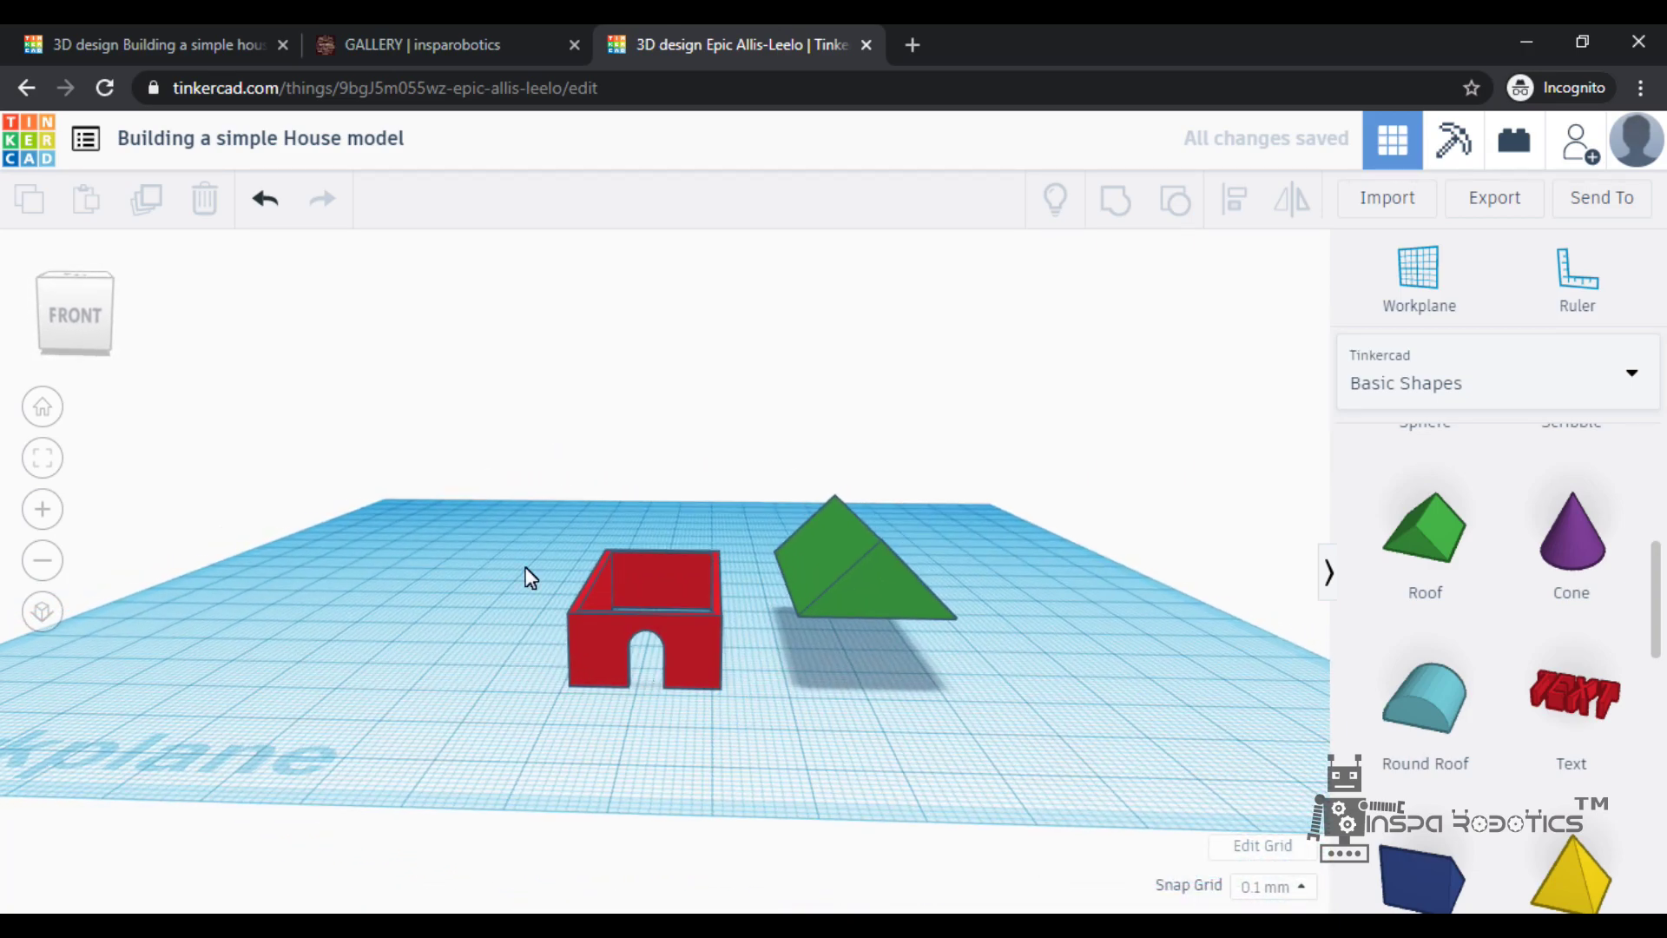
# Align the green roof centred over the red walls in both directions
pyautogui.moveTo(466, 439); pyautogui.dragTo(1018, 730)
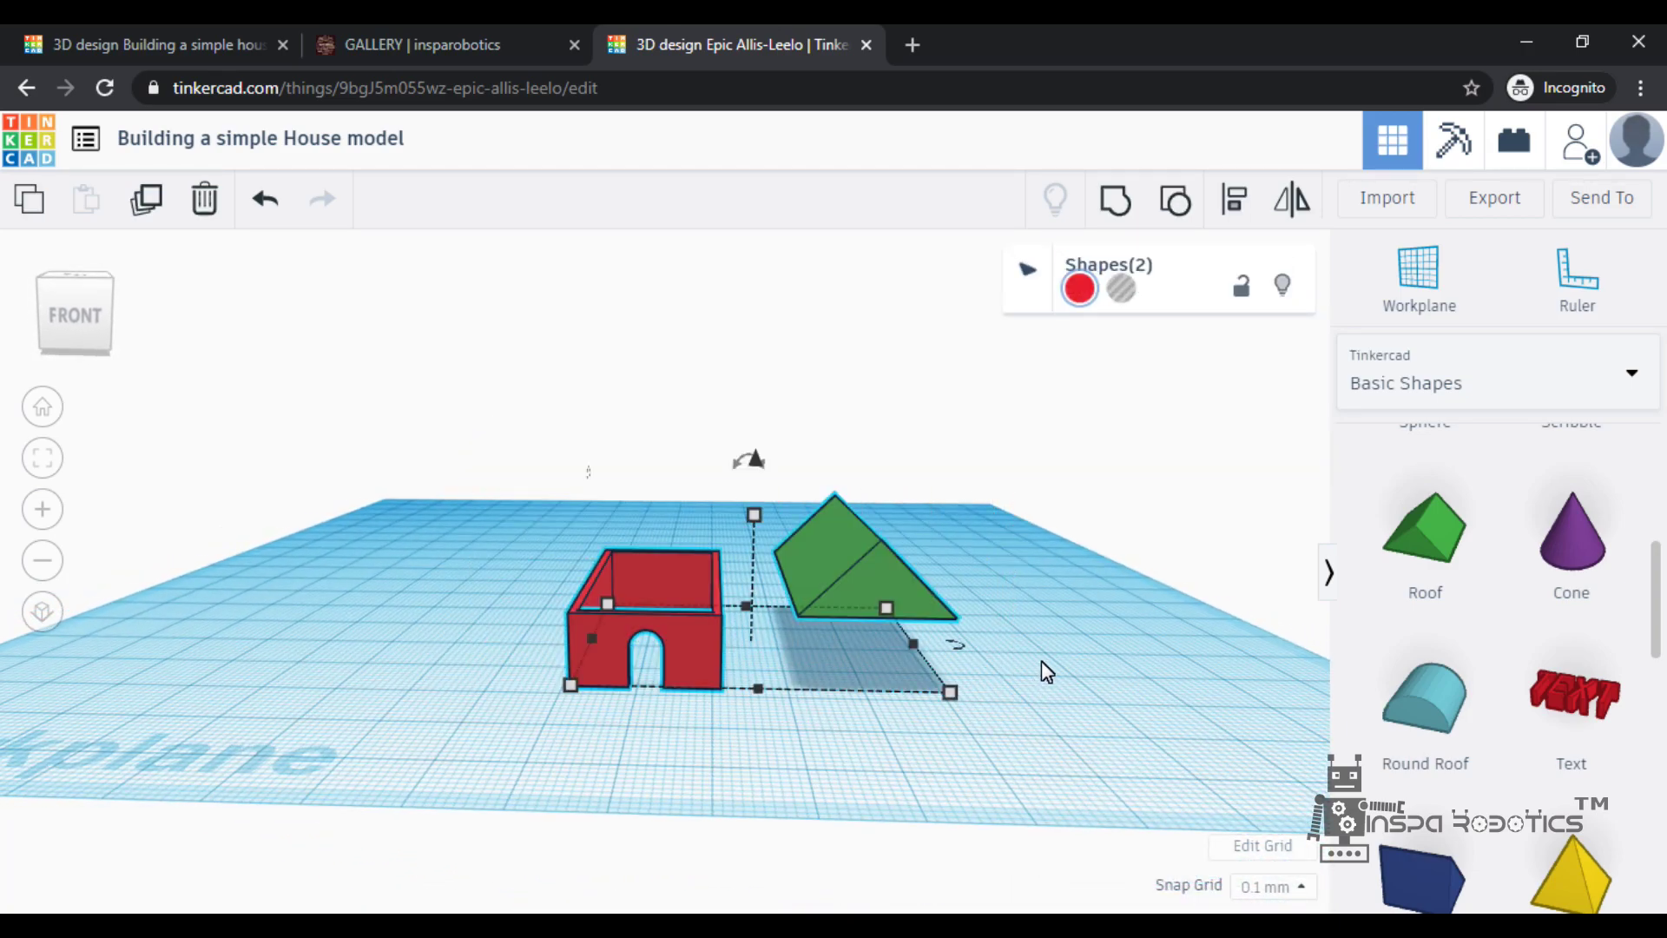
pyautogui.click(1242, 205)
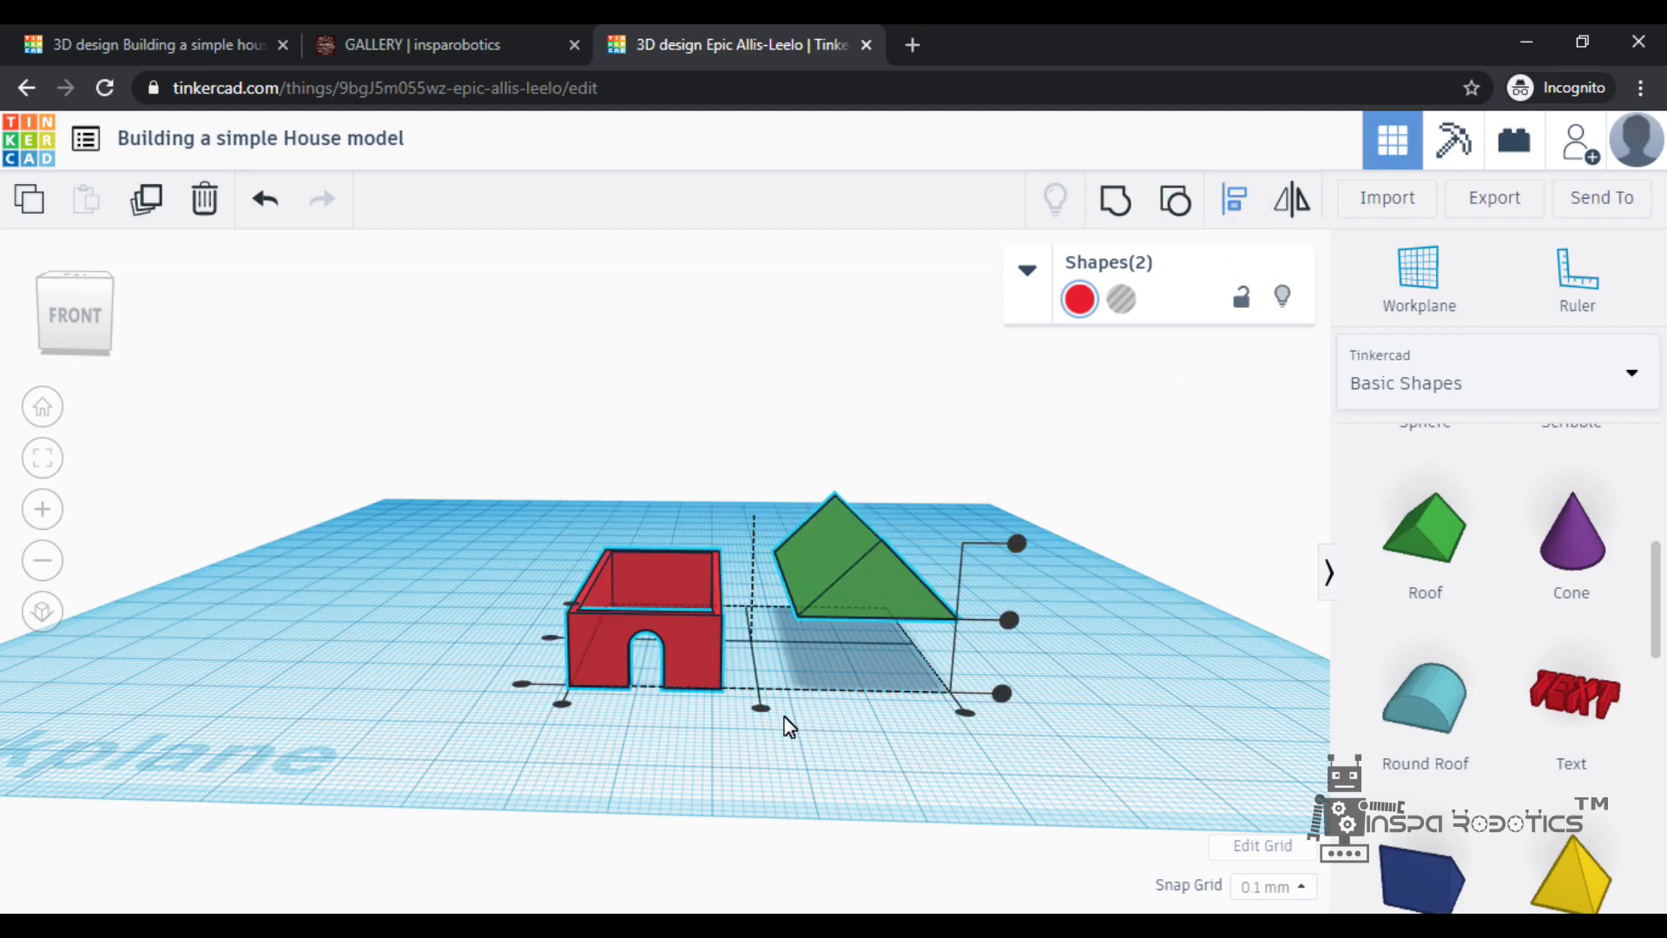
pyautogui.click(761, 708)
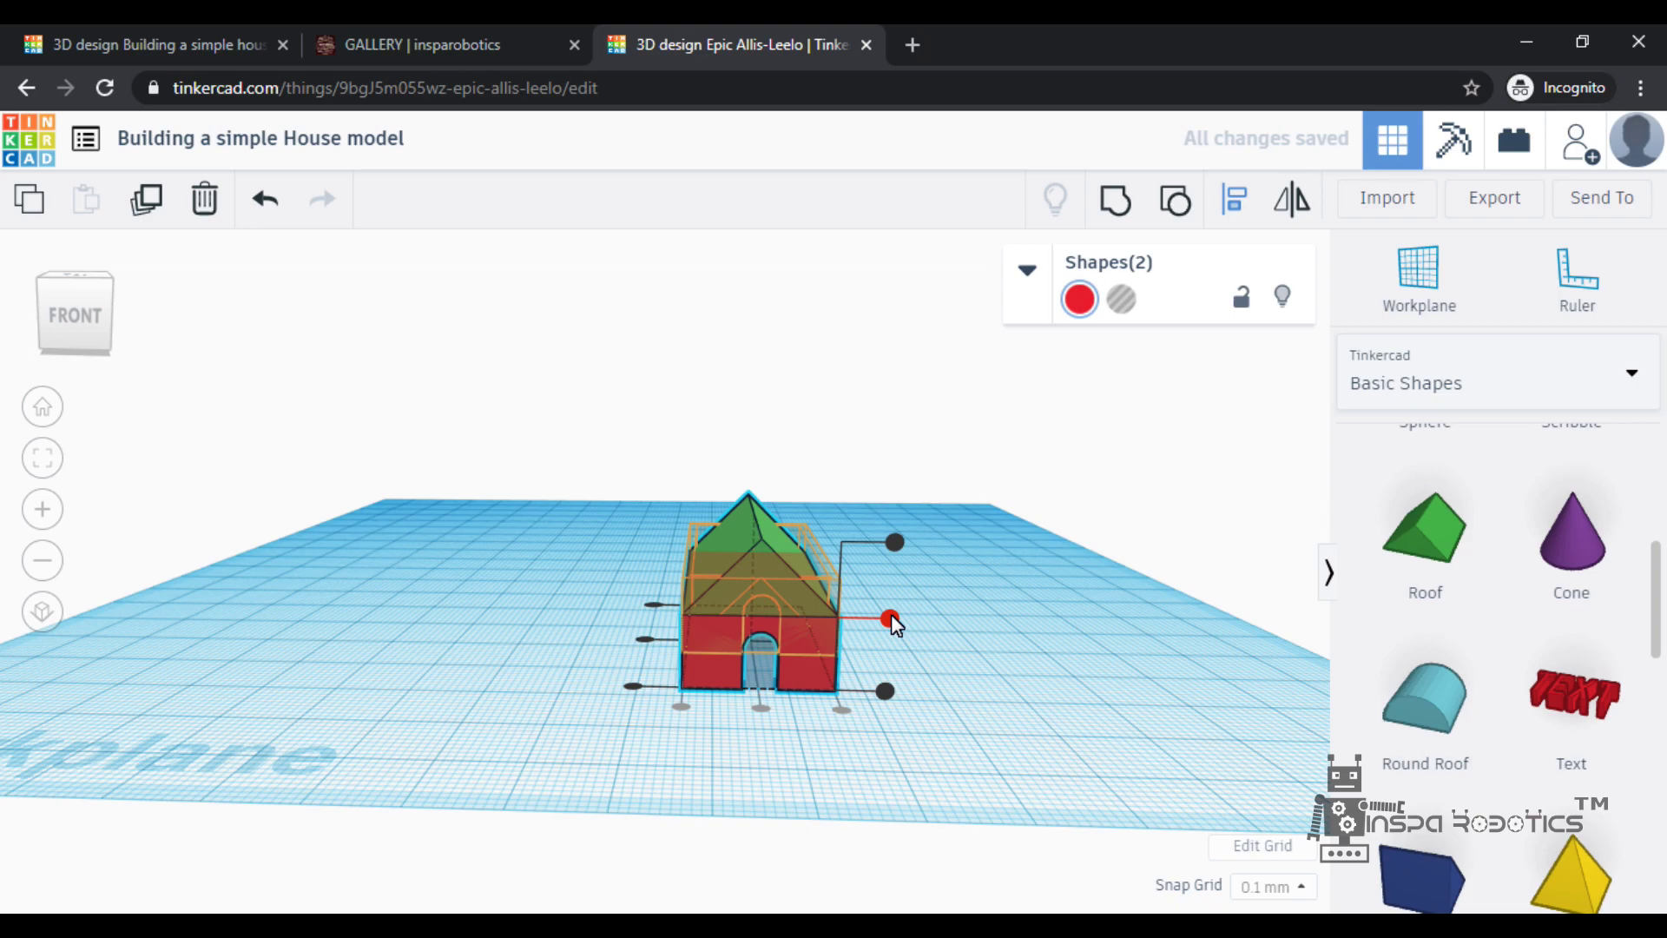
pyautogui.click(641, 642)
pyautogui.click(547, 732)
pyautogui.click(565, 670)
pyautogui.moveTo(561, 608)
pyautogui.mouseDown(button='right')
pyautogui.moveTo(686, 644)
pyautogui.moveTo(584, 662)
pyautogui.moveTo(547, 633)
pyautogui.mouseUp(button='right')
pyautogui.click(763, 698)
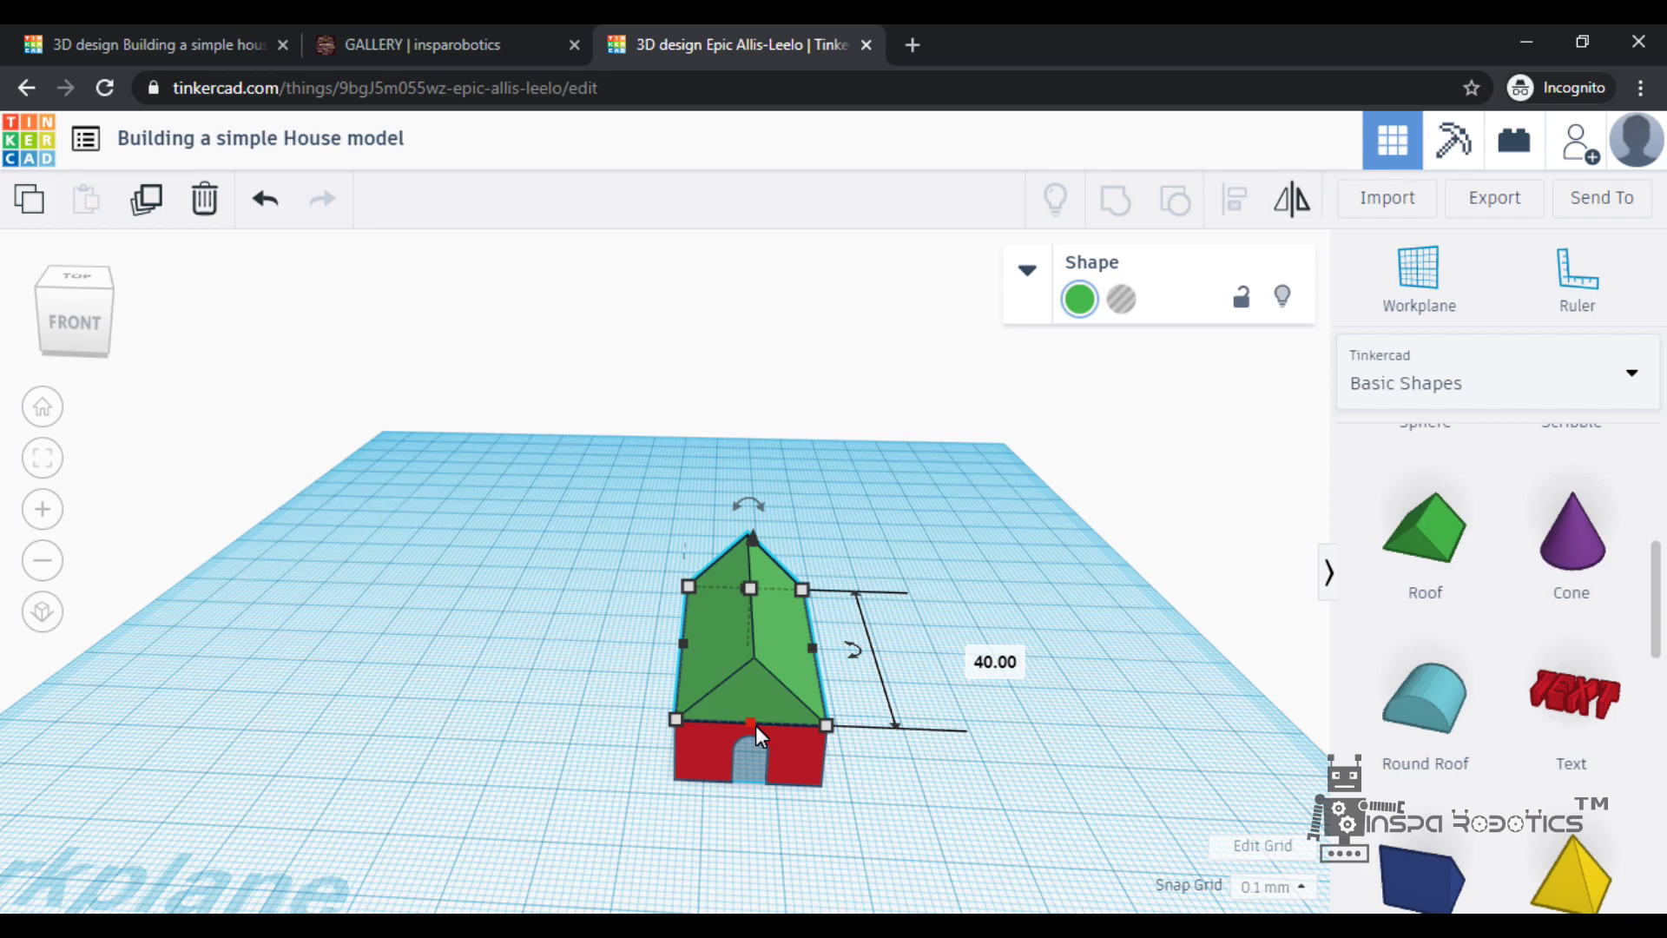
# Set the snap grid to 1.0 mm and select the green roof
pyautogui.click(1292, 887)
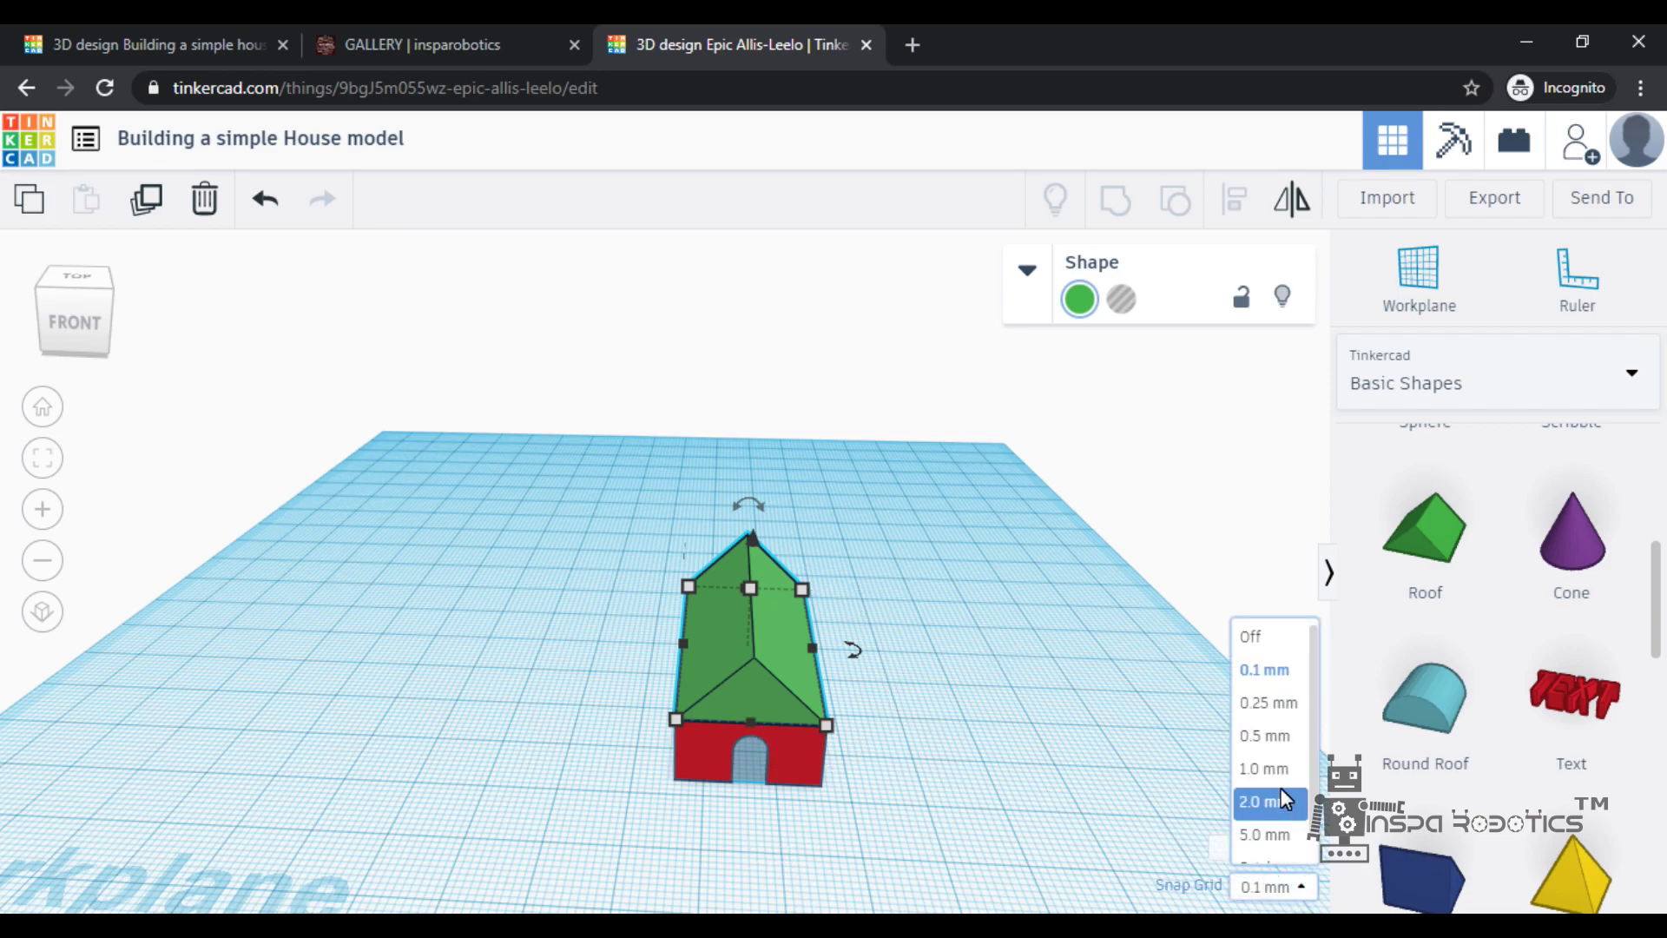
pyautogui.click(1270, 771)
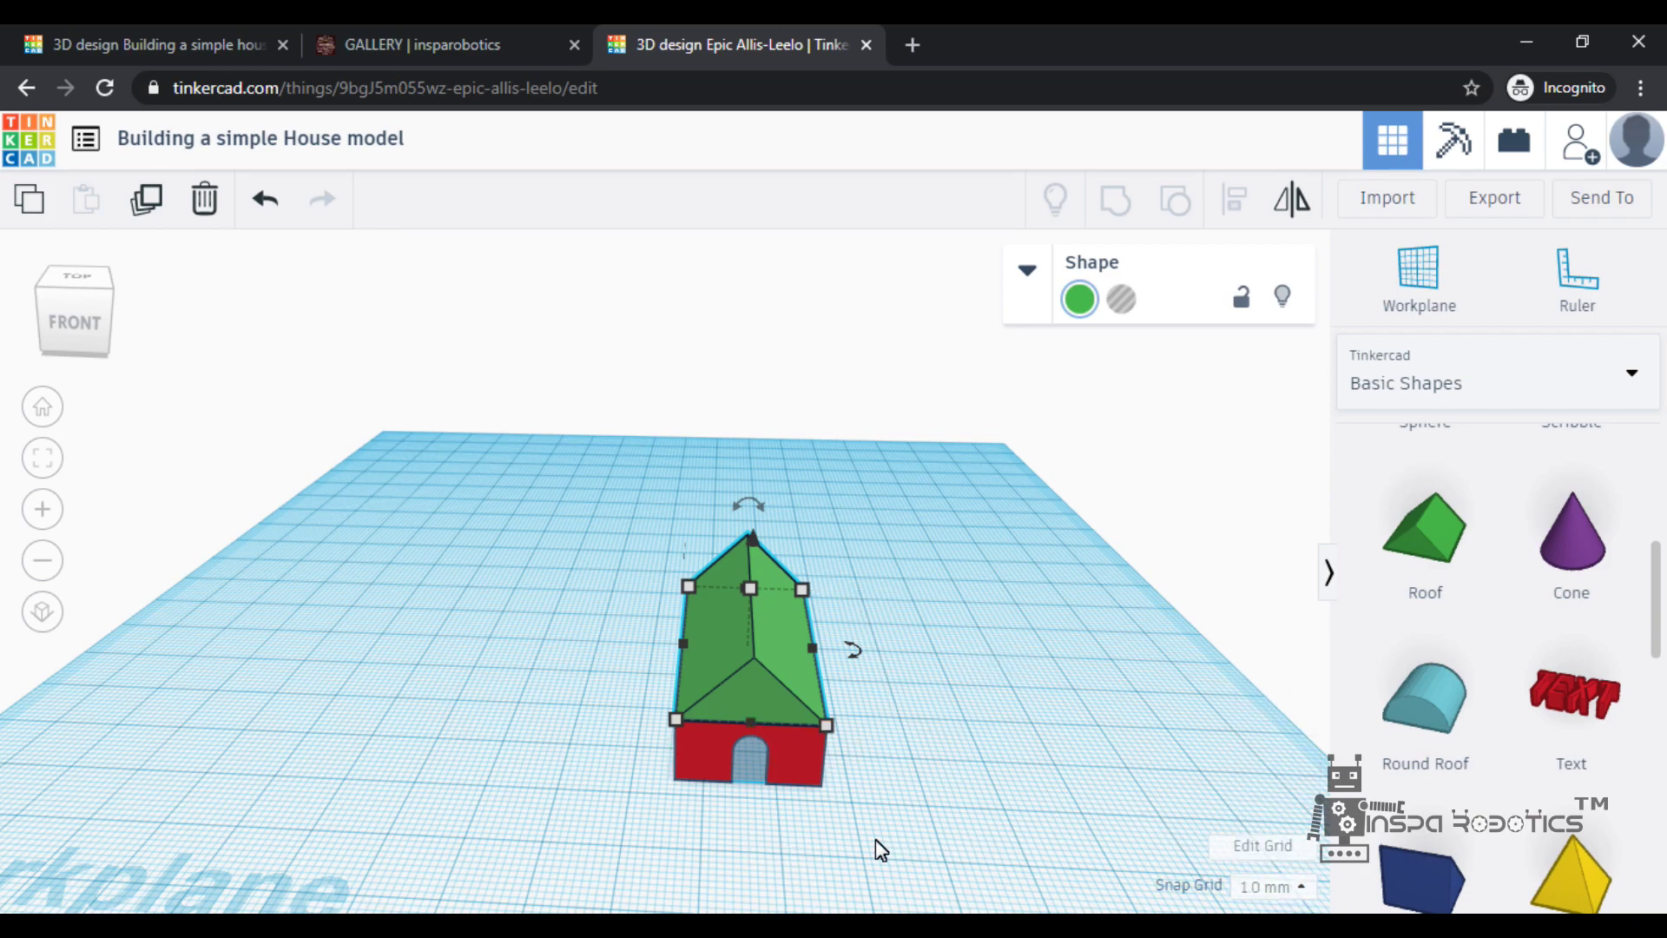
pyautogui.click(851, 834)
pyautogui.click(751, 712)
# Change the roof's 40 mm dimension to 41 and its width to 21, then 22 mm
pyautogui.moveTo(751, 722)
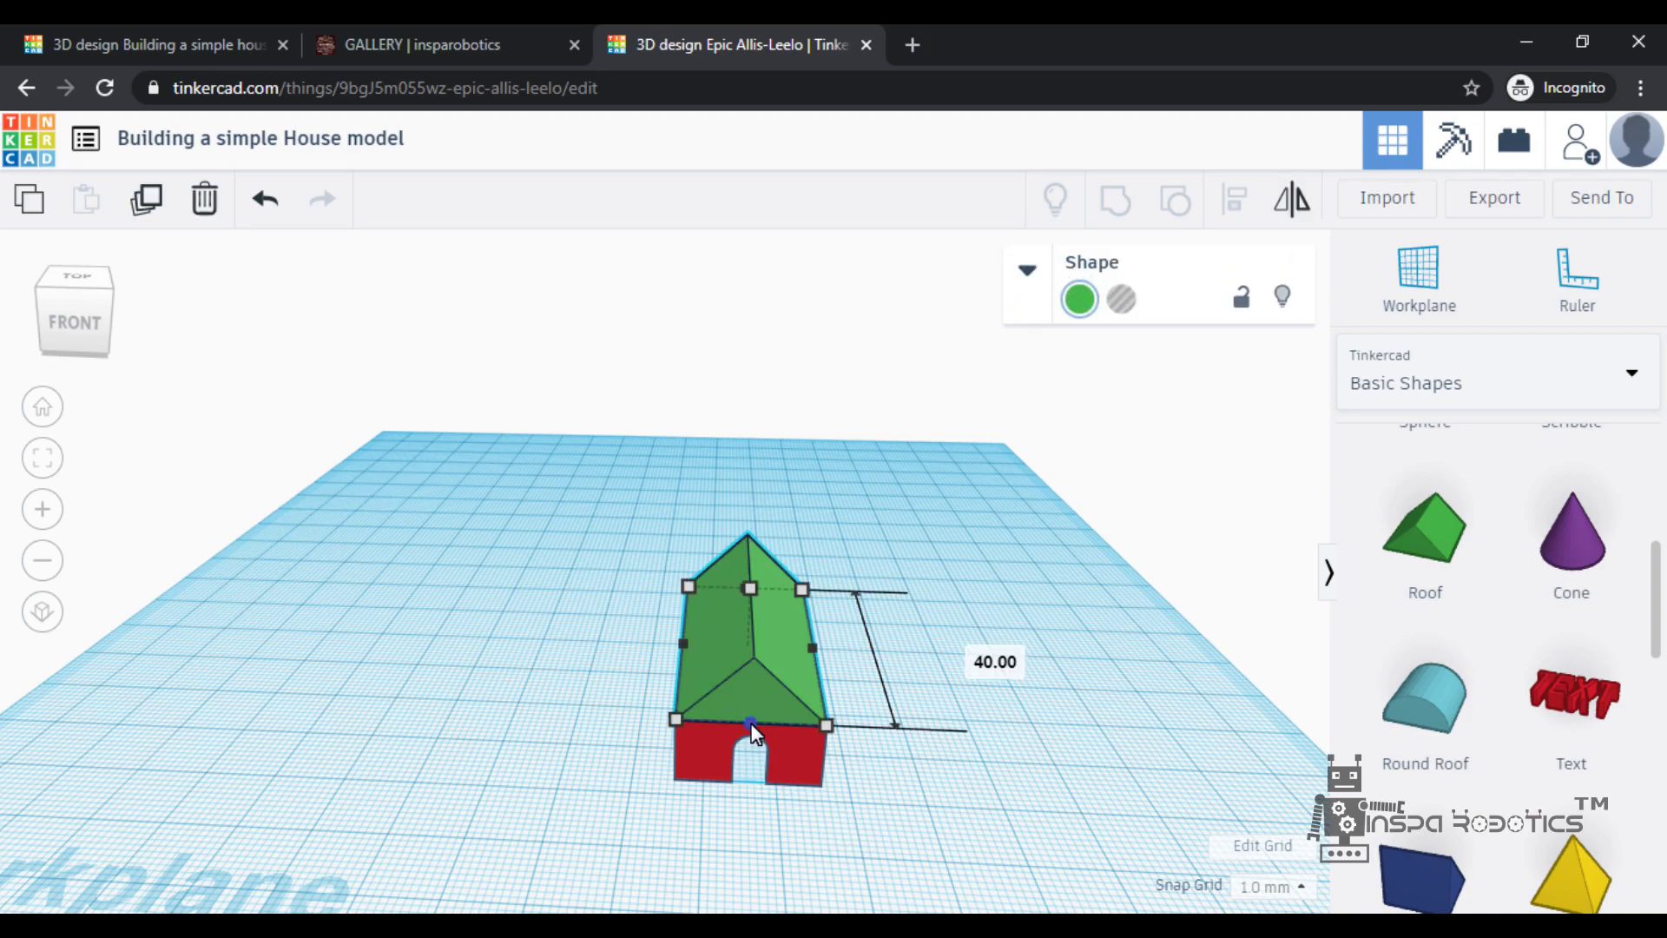
pyautogui.click(989, 651)
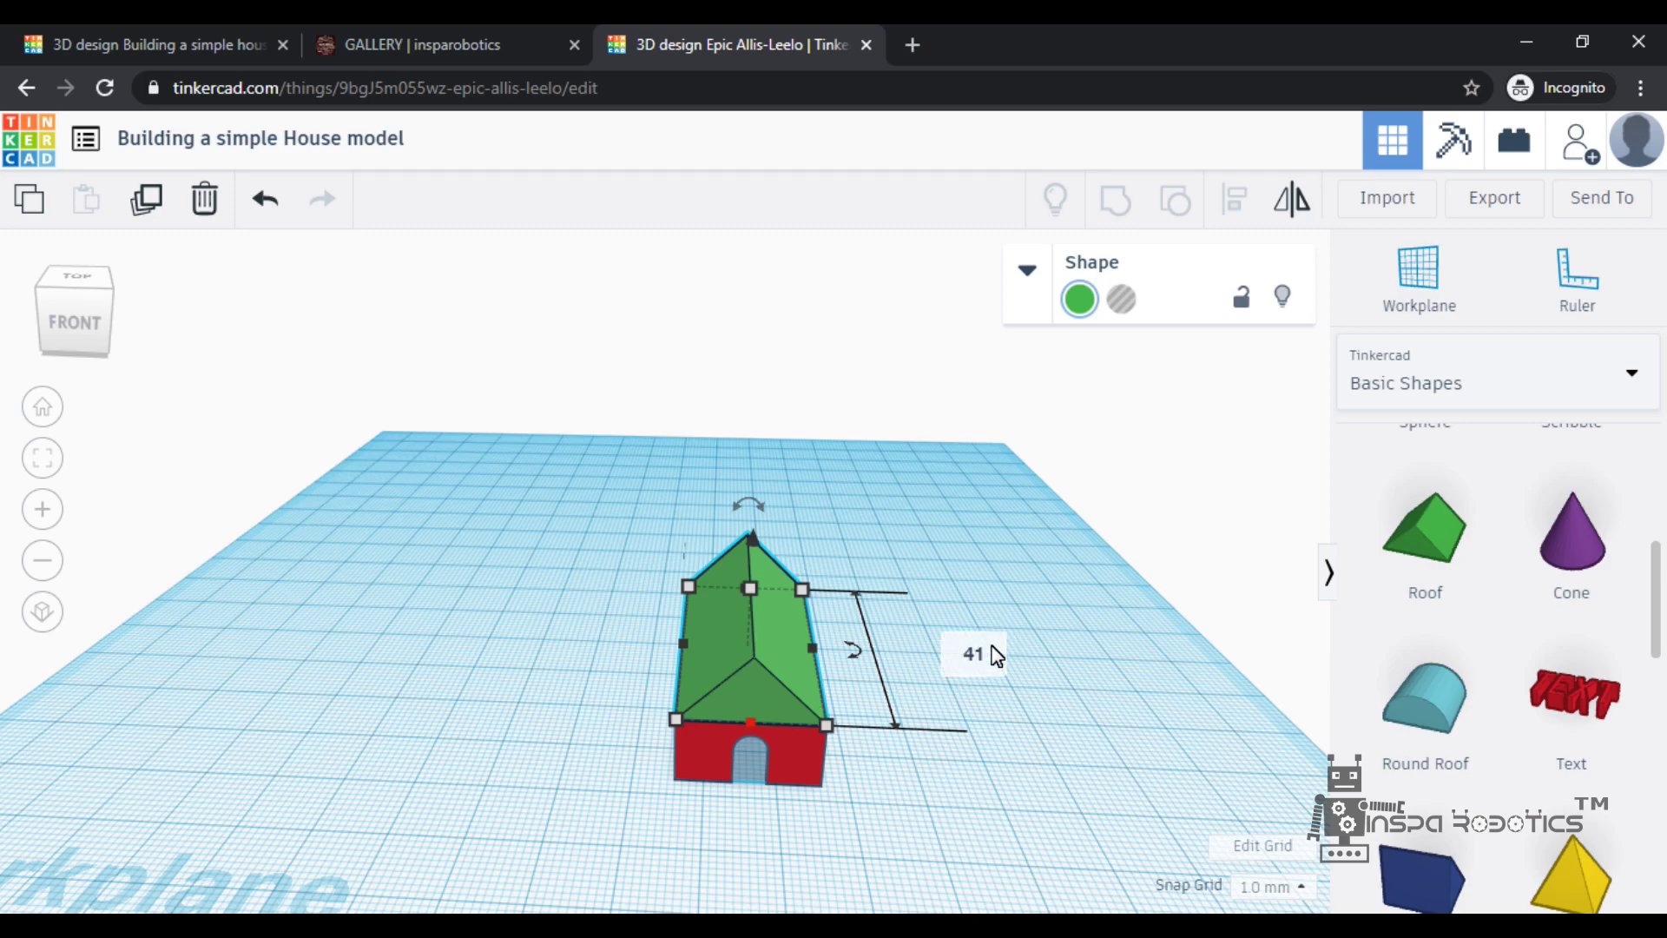
pyautogui.write('41')
pyautogui.press('Return')
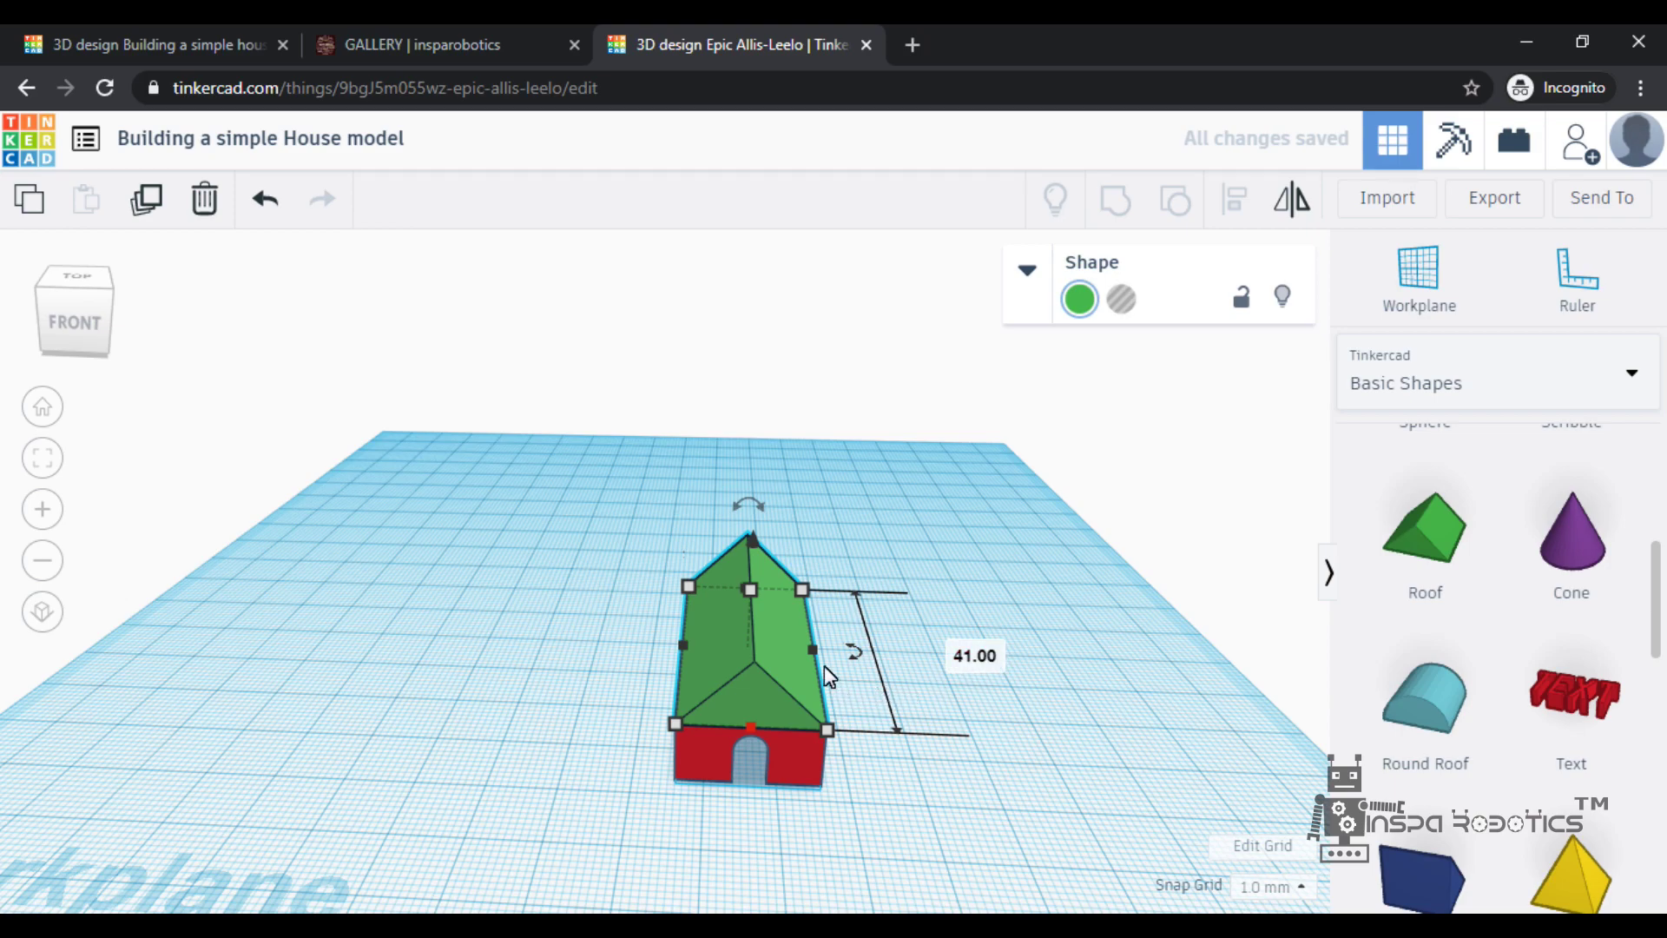
pyautogui.moveTo(815, 644)
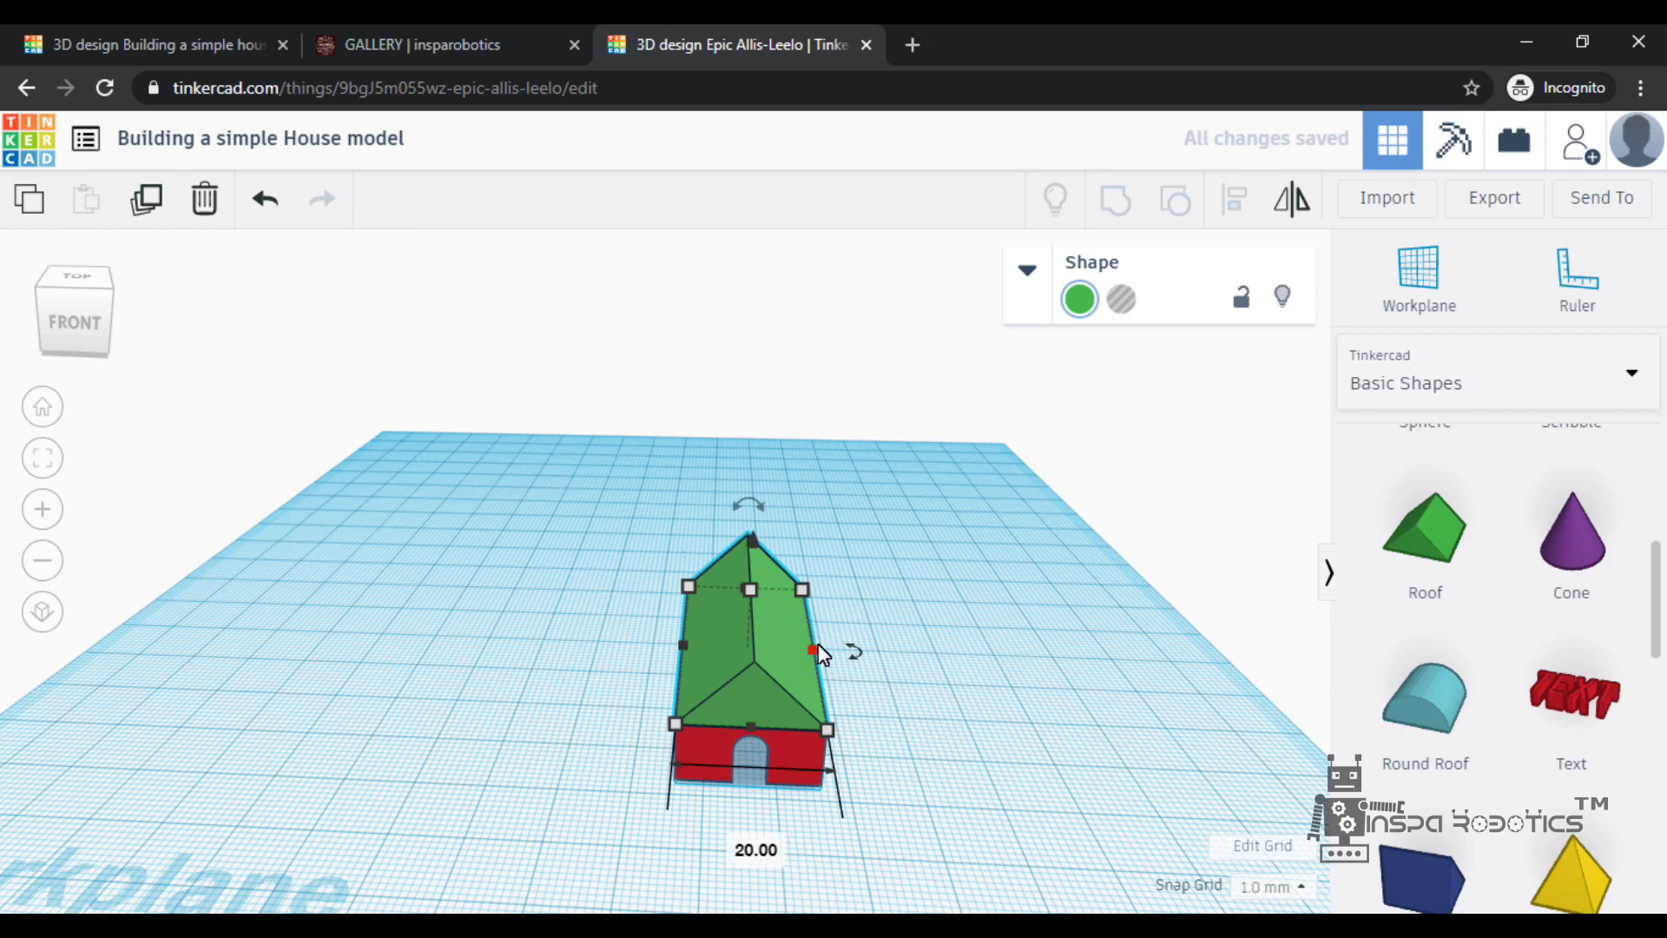
pyautogui.click(757, 848)
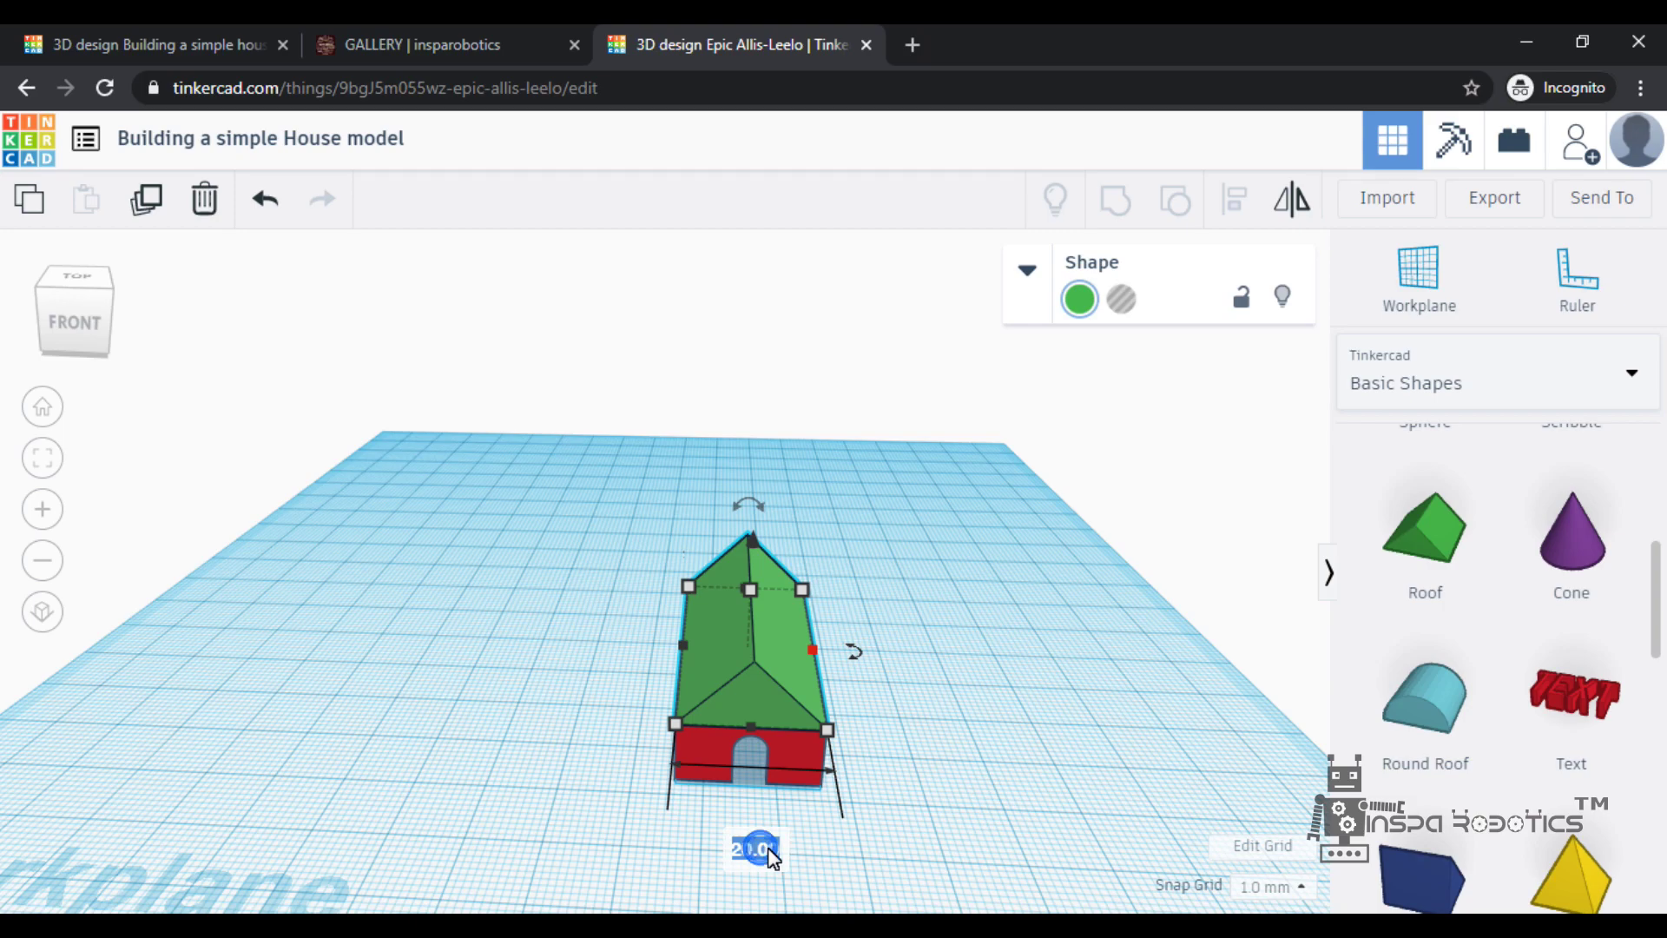
pyautogui.write('21')
pyautogui.press('Return')
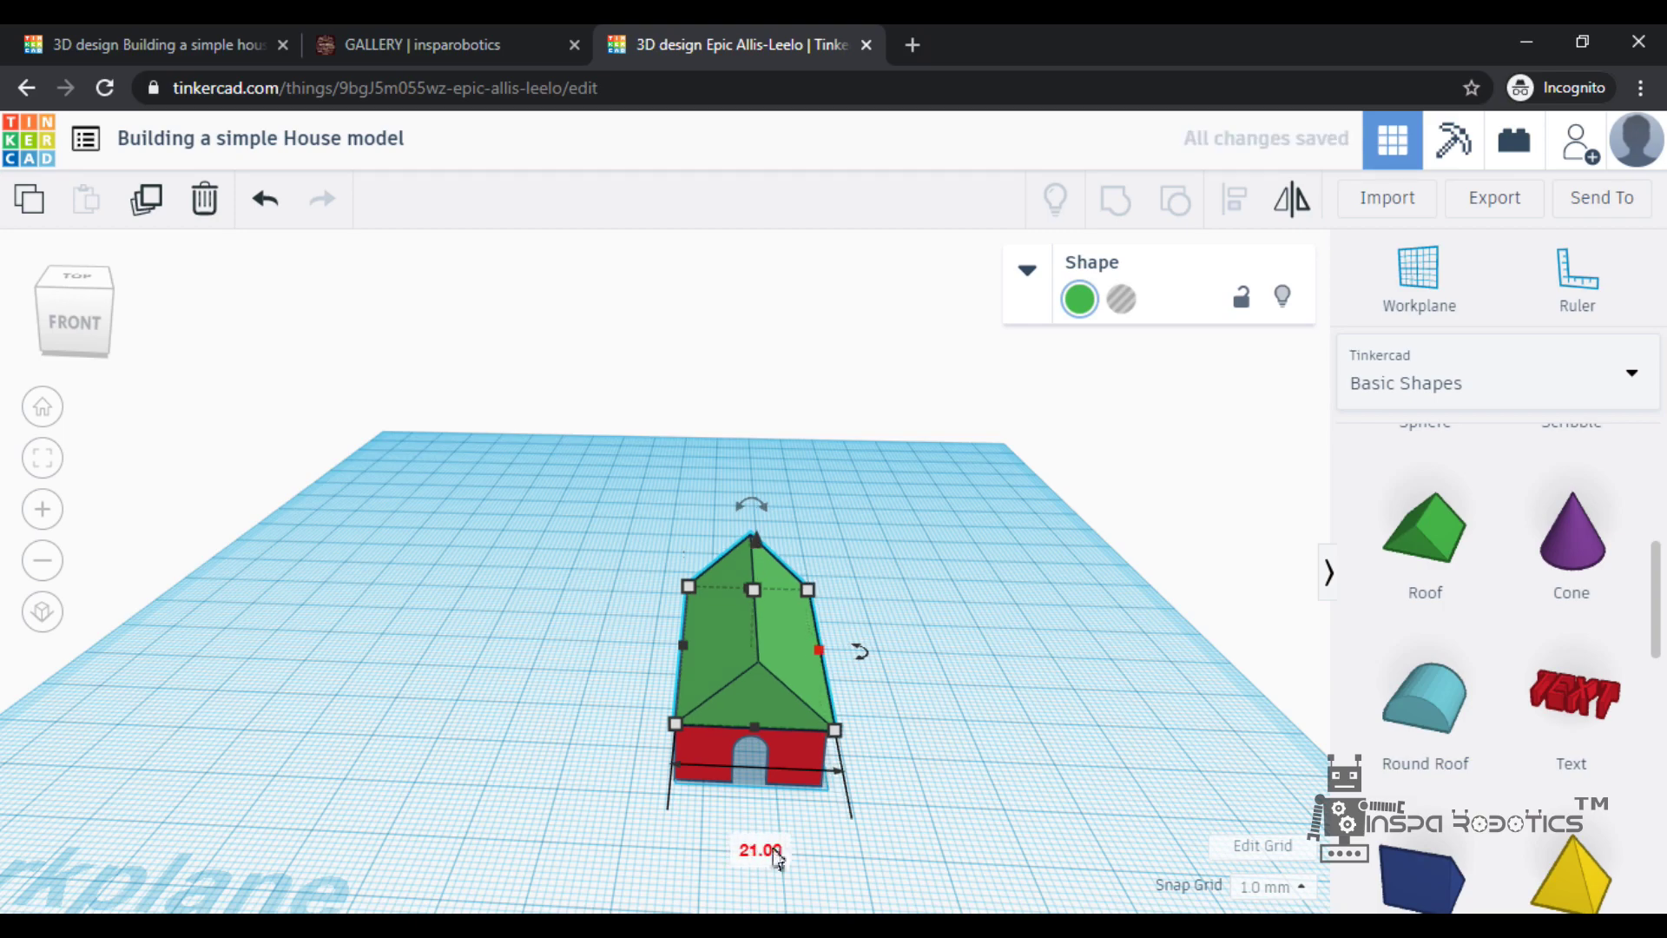
pyautogui.click(685, 647)
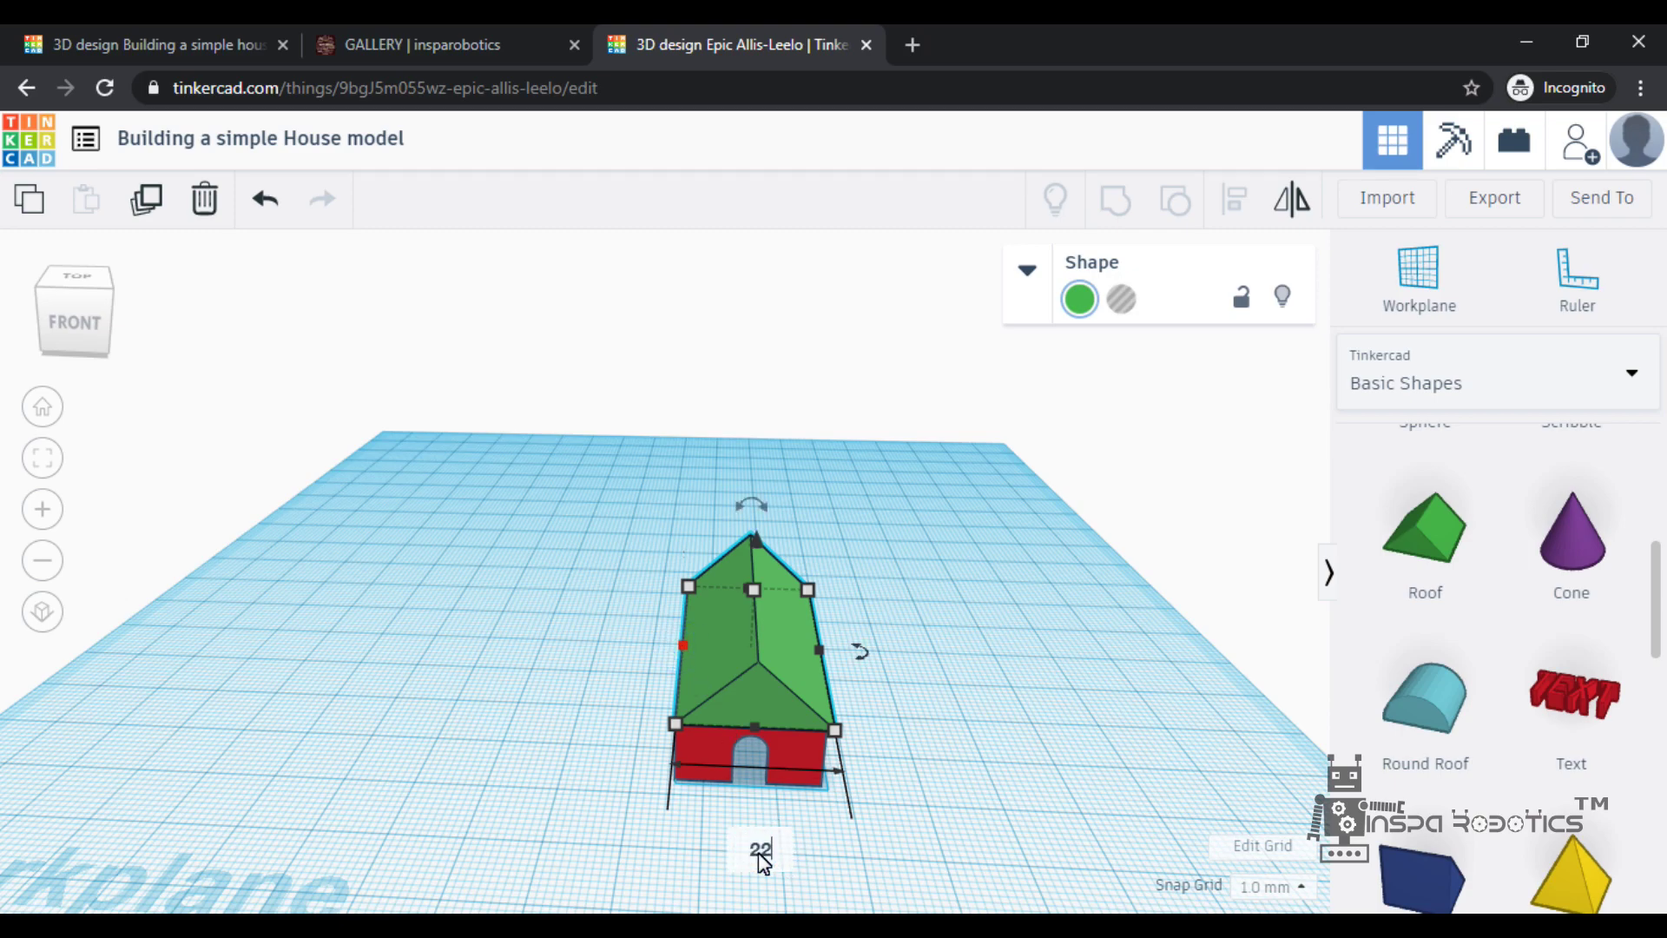
pyautogui.press('Return')
# From the left side view, set the roof length to 42 mm
pyautogui.moveTo(513, 684); pyautogui.dragTo(962, 631, button='right')
pyautogui.scroll(5, 915, 518)
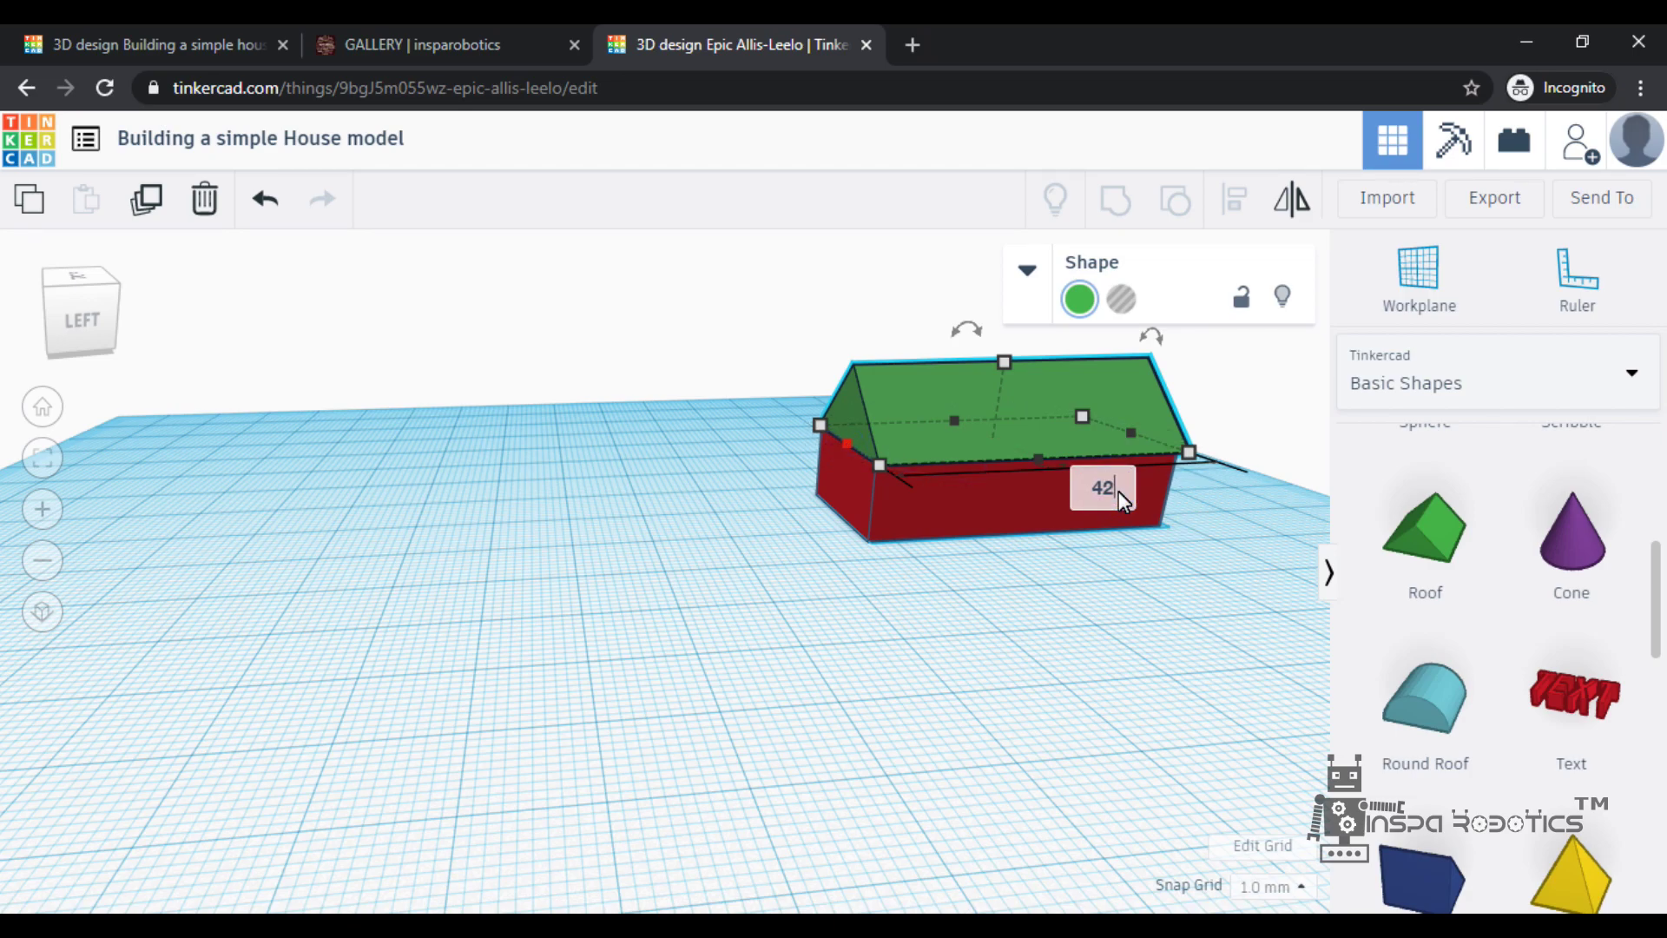
pyautogui.press('Return')
pyautogui.moveTo(971, 652); pyautogui.dragTo(471, 575, button='right')
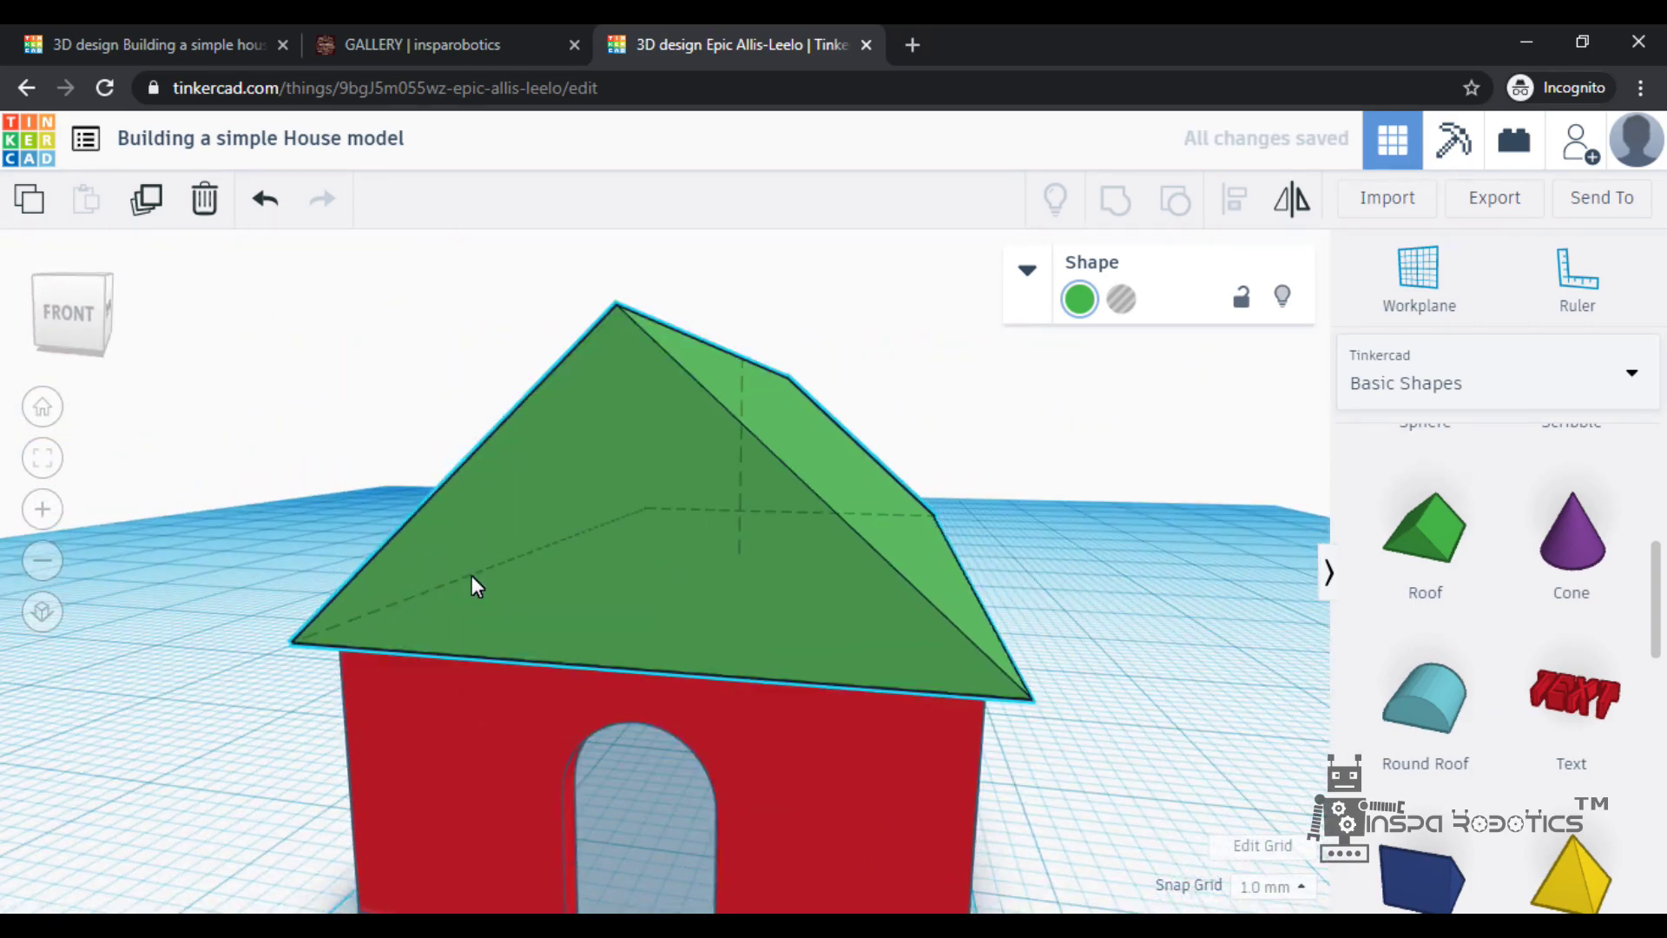
pyautogui.scroll(-5, 472, 575)
pyautogui.moveTo(705, 654); pyautogui.dragTo(649, 696, button='right')
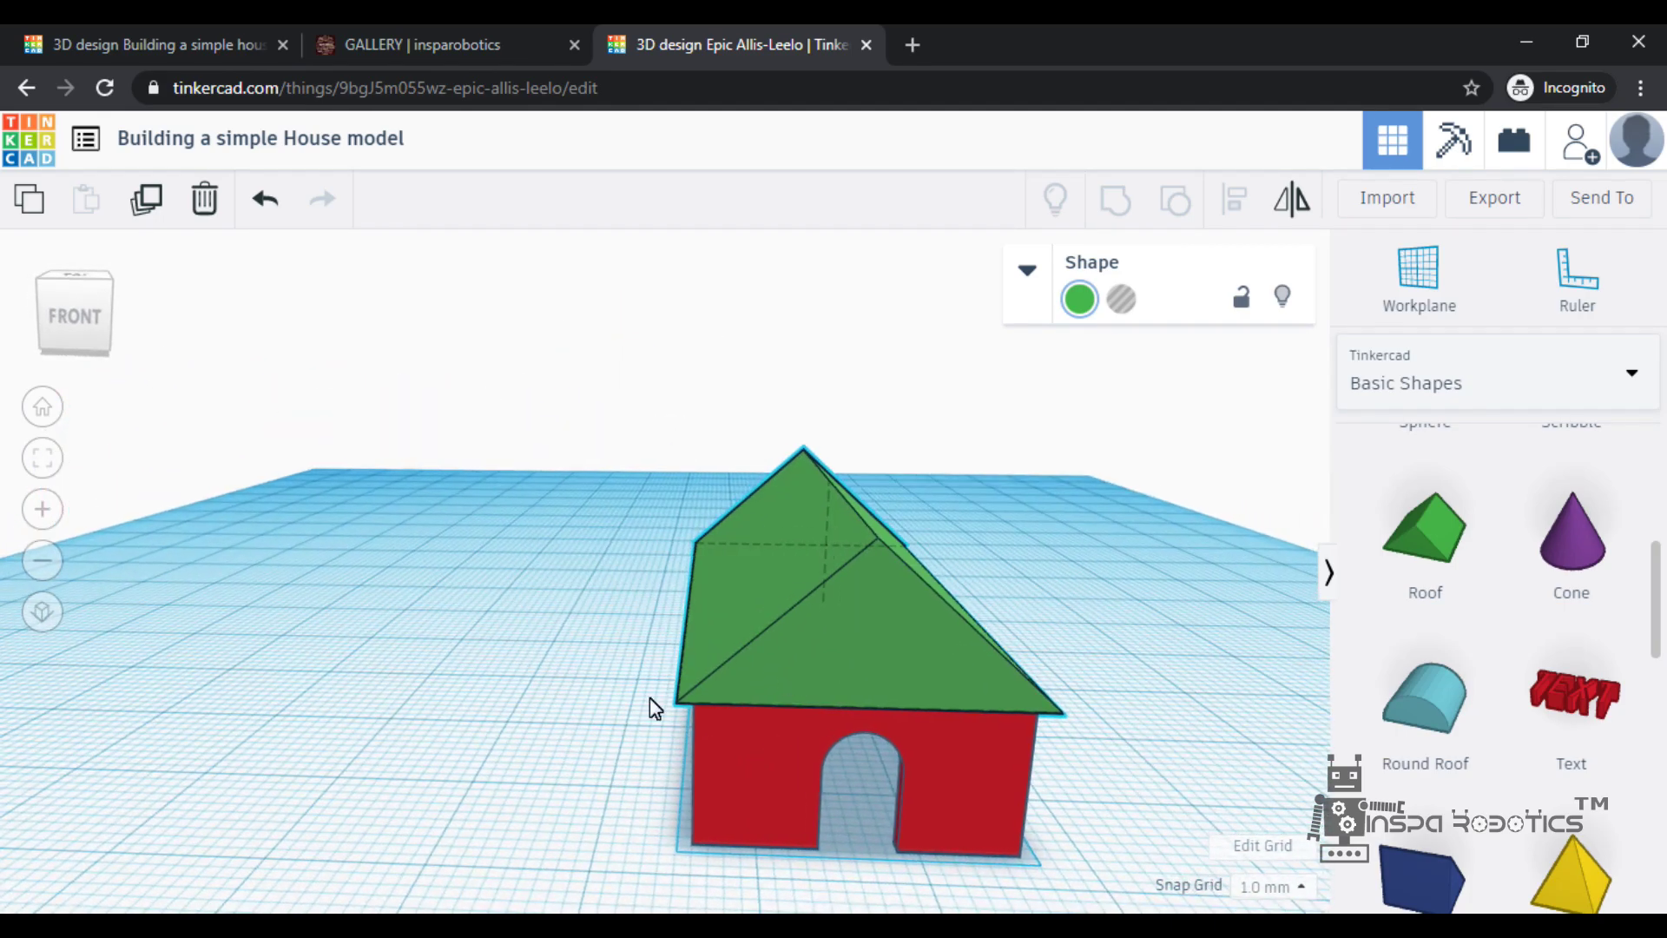
pyautogui.scroll(-4, 650, 698)
pyautogui.click(612, 765)
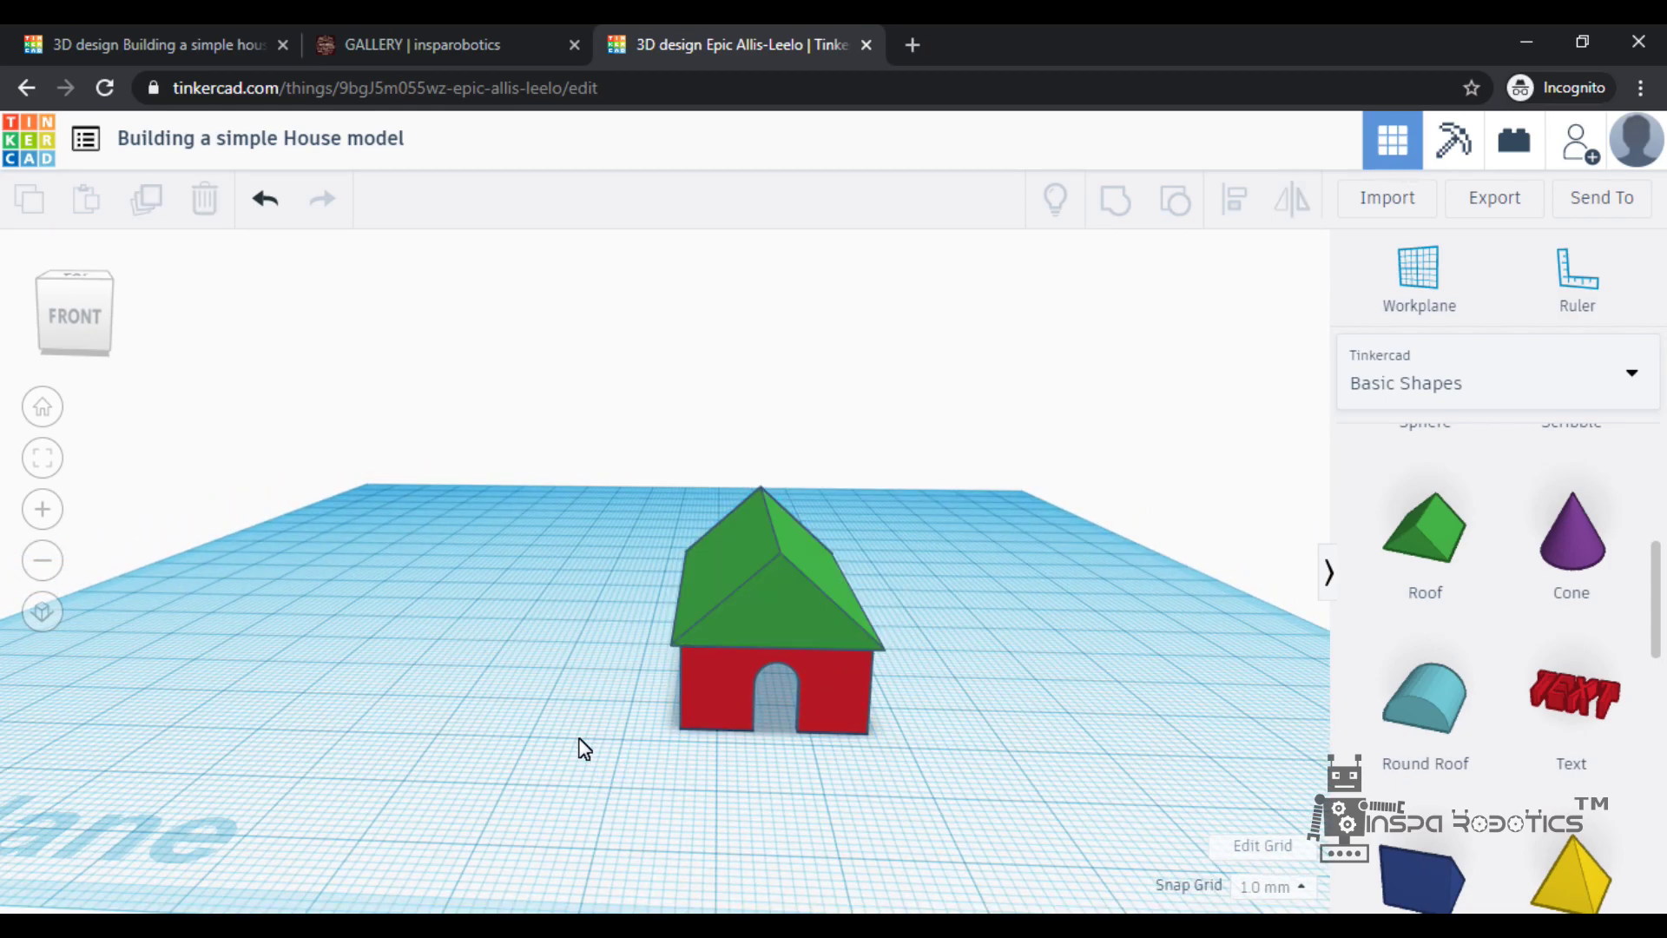
# Scale the walls and roof up together and raise the roof to 40 mm tall
pyautogui.moveTo(569, 443); pyautogui.dragTo(982, 770)
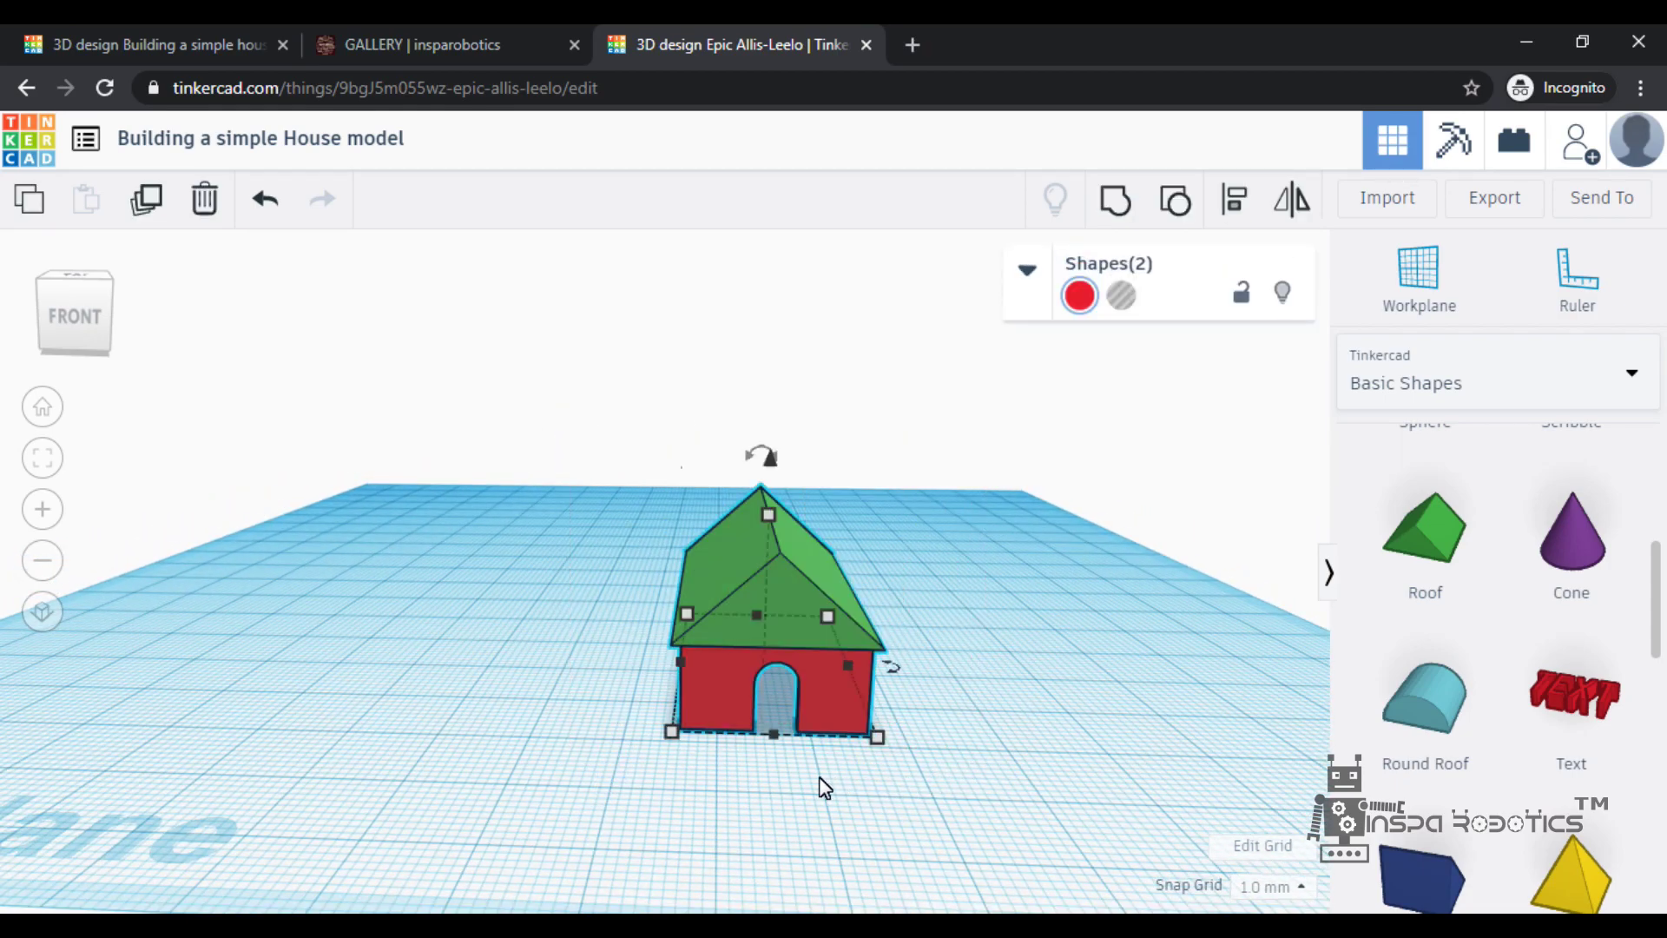
pyautogui.moveTo(665, 737); pyautogui.dragTo(632, 751)
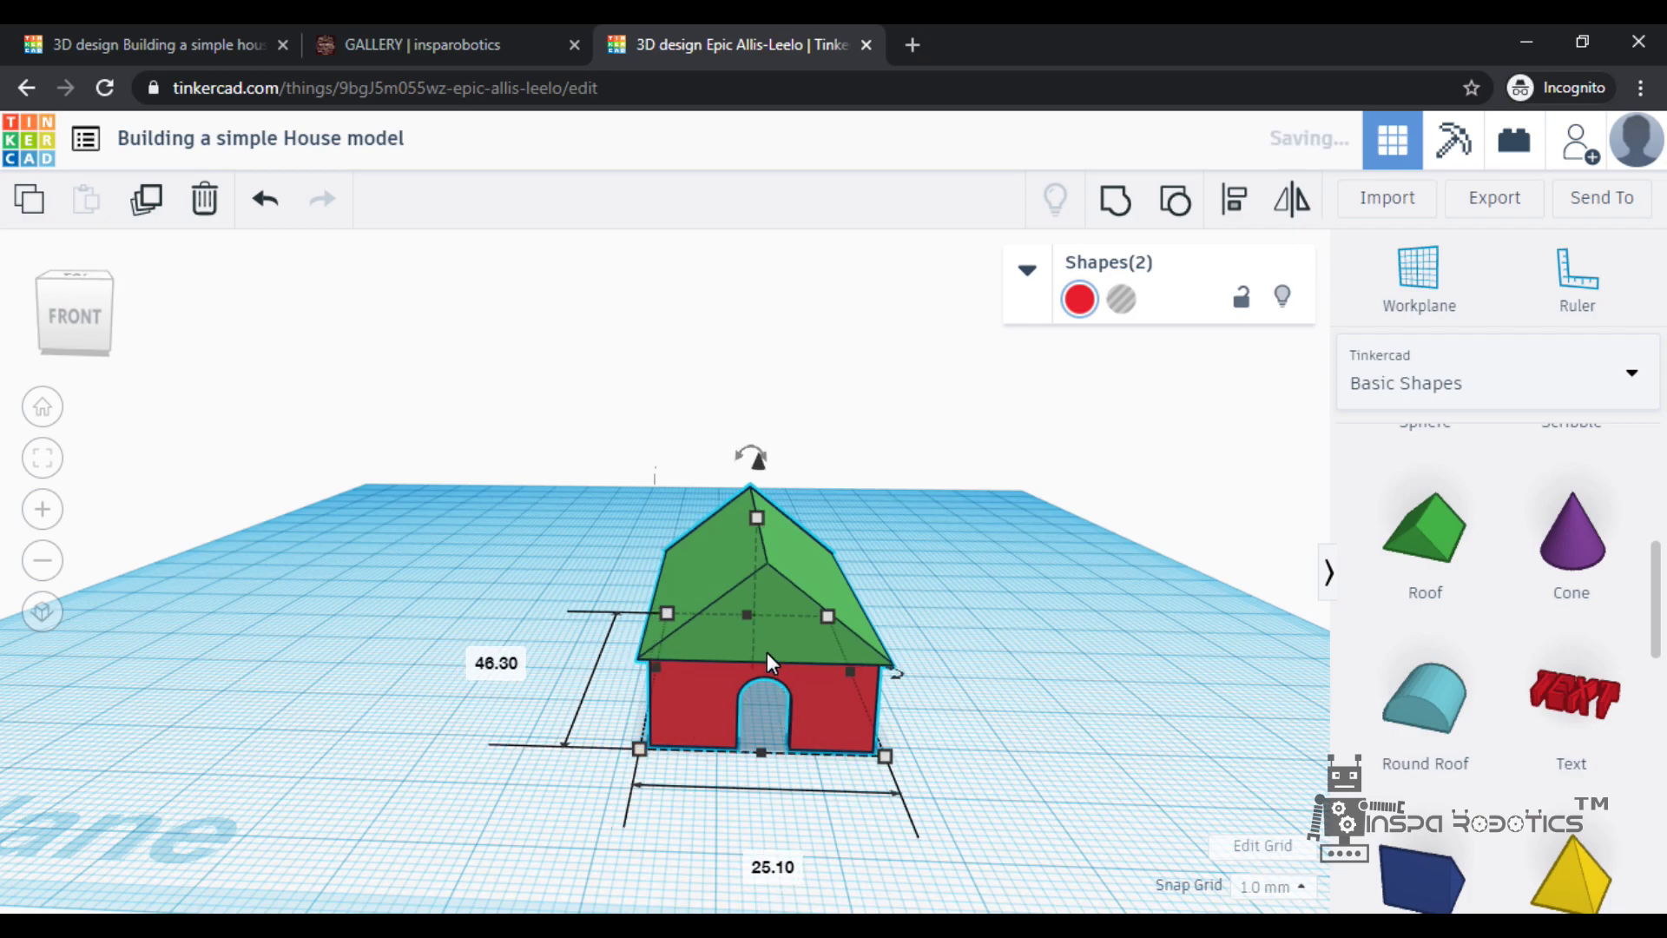
pyautogui.moveTo(757, 521); pyautogui.dragTo(750, 469)
pyautogui.moveTo(638, 751); pyautogui.dragTo(559, 805)
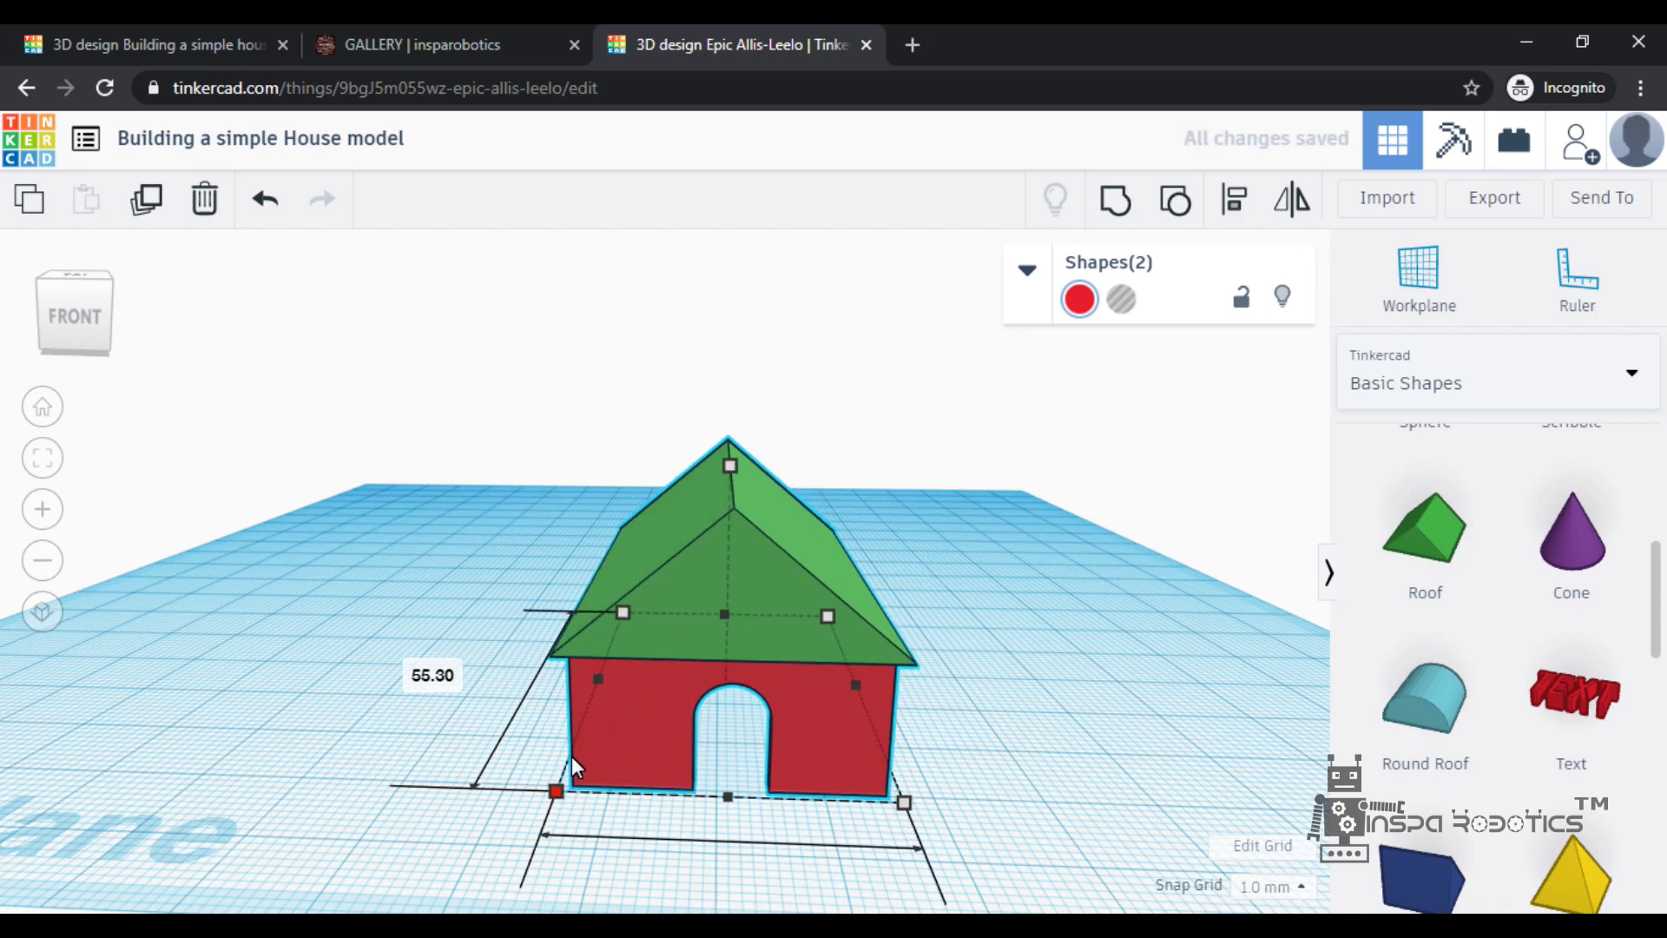
pyautogui.moveTo(731, 467); pyautogui.dragTo(705, 392)
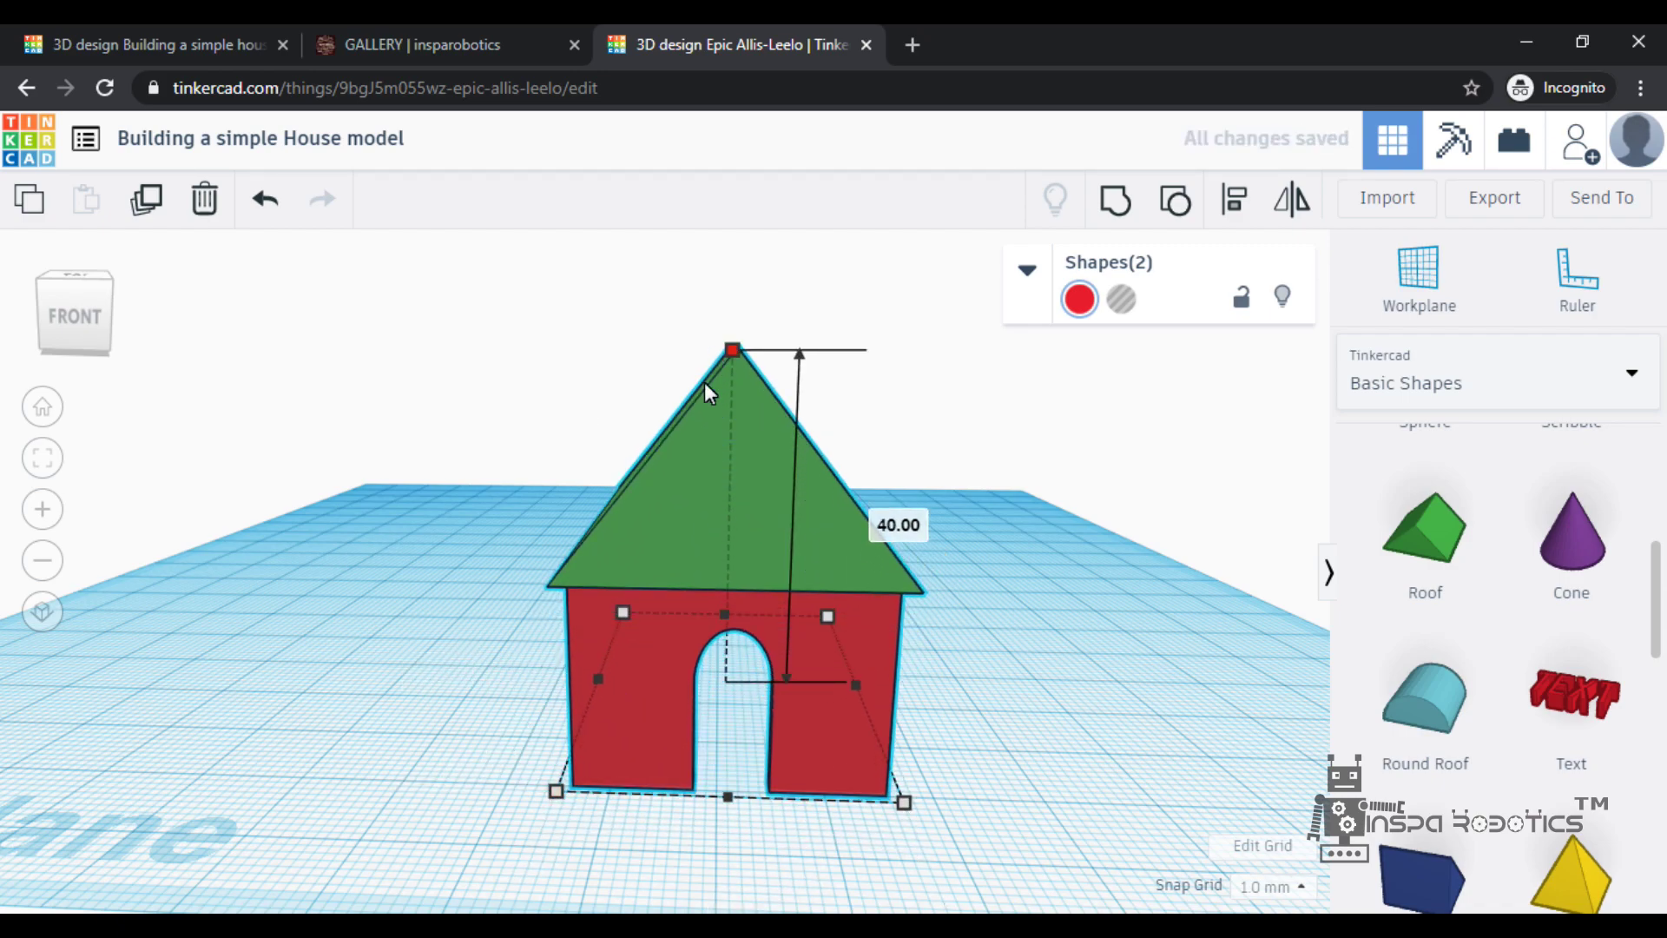
pyautogui.moveTo(556, 791); pyautogui.dragTo(446, 835)
# Deselect the house and orbit the view toward the front
pyautogui.scroll(-5, 446, 835)
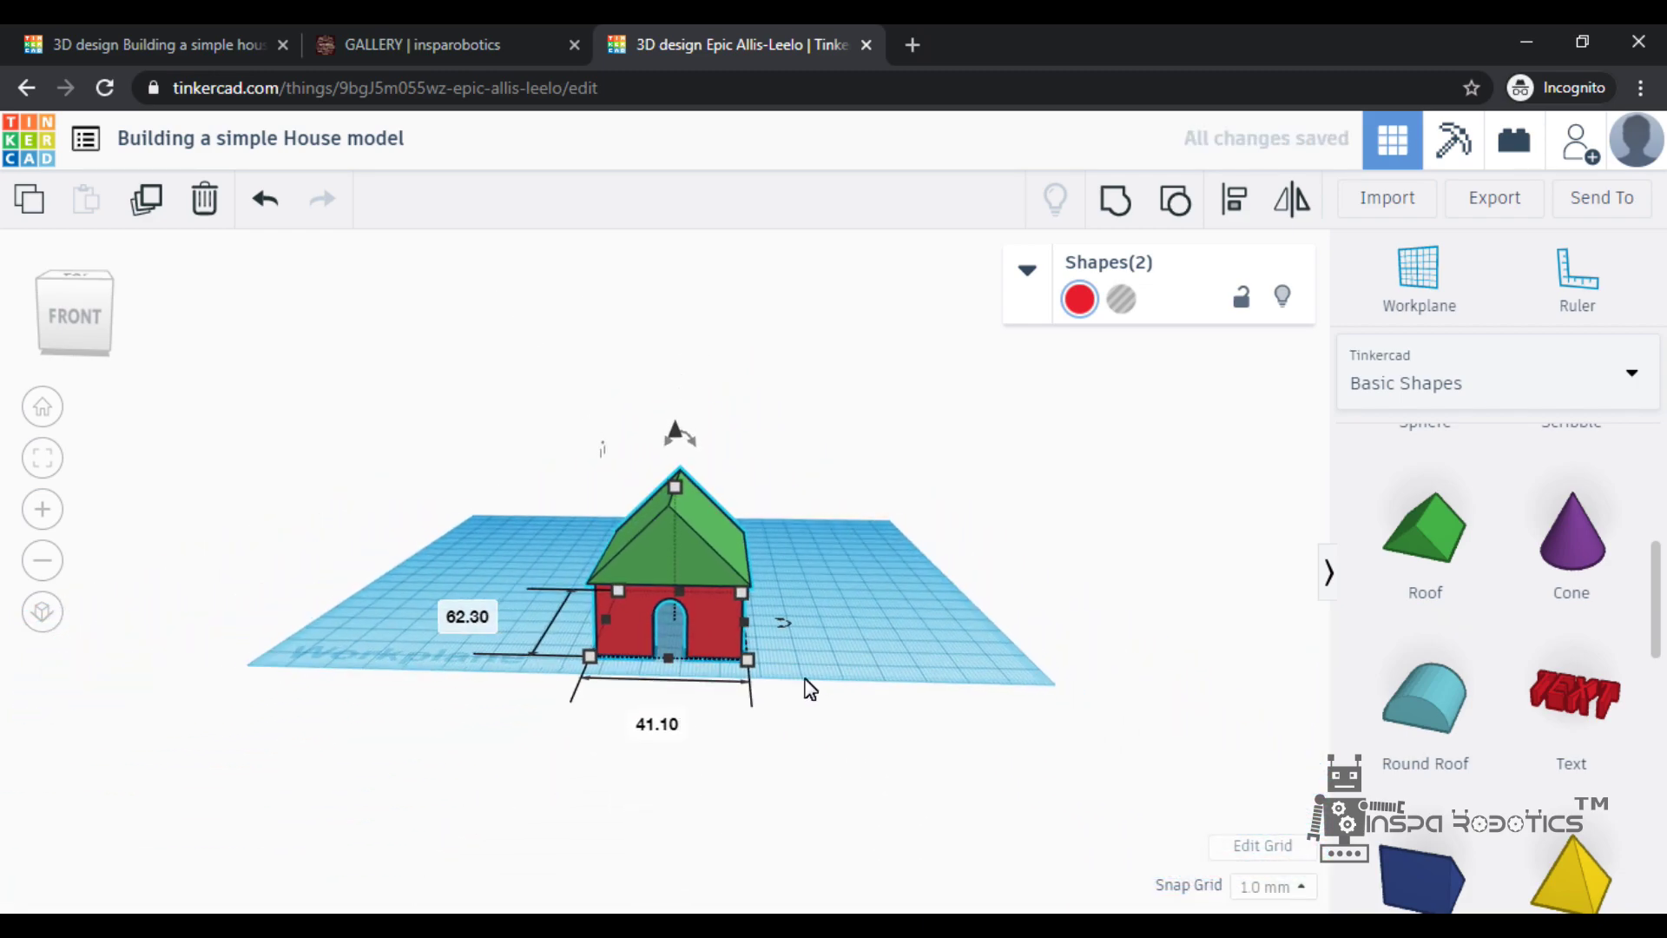
pyautogui.click(825, 630)
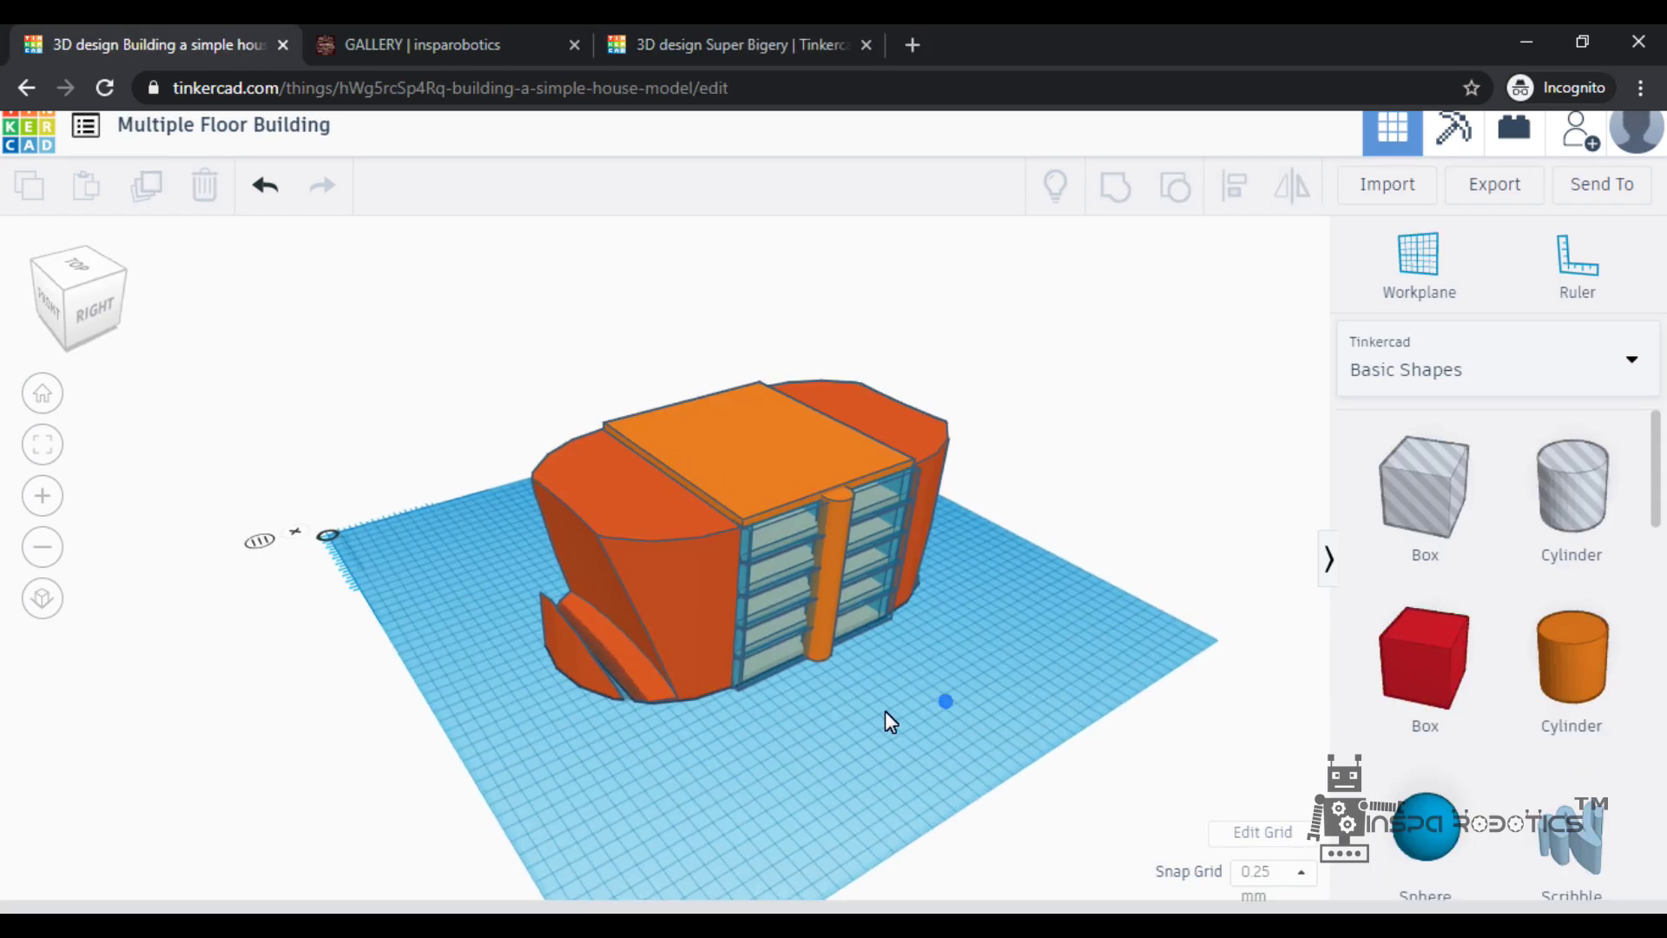
pyautogui.moveTo(884, 710); pyautogui.dragTo(773, 620, button='right')
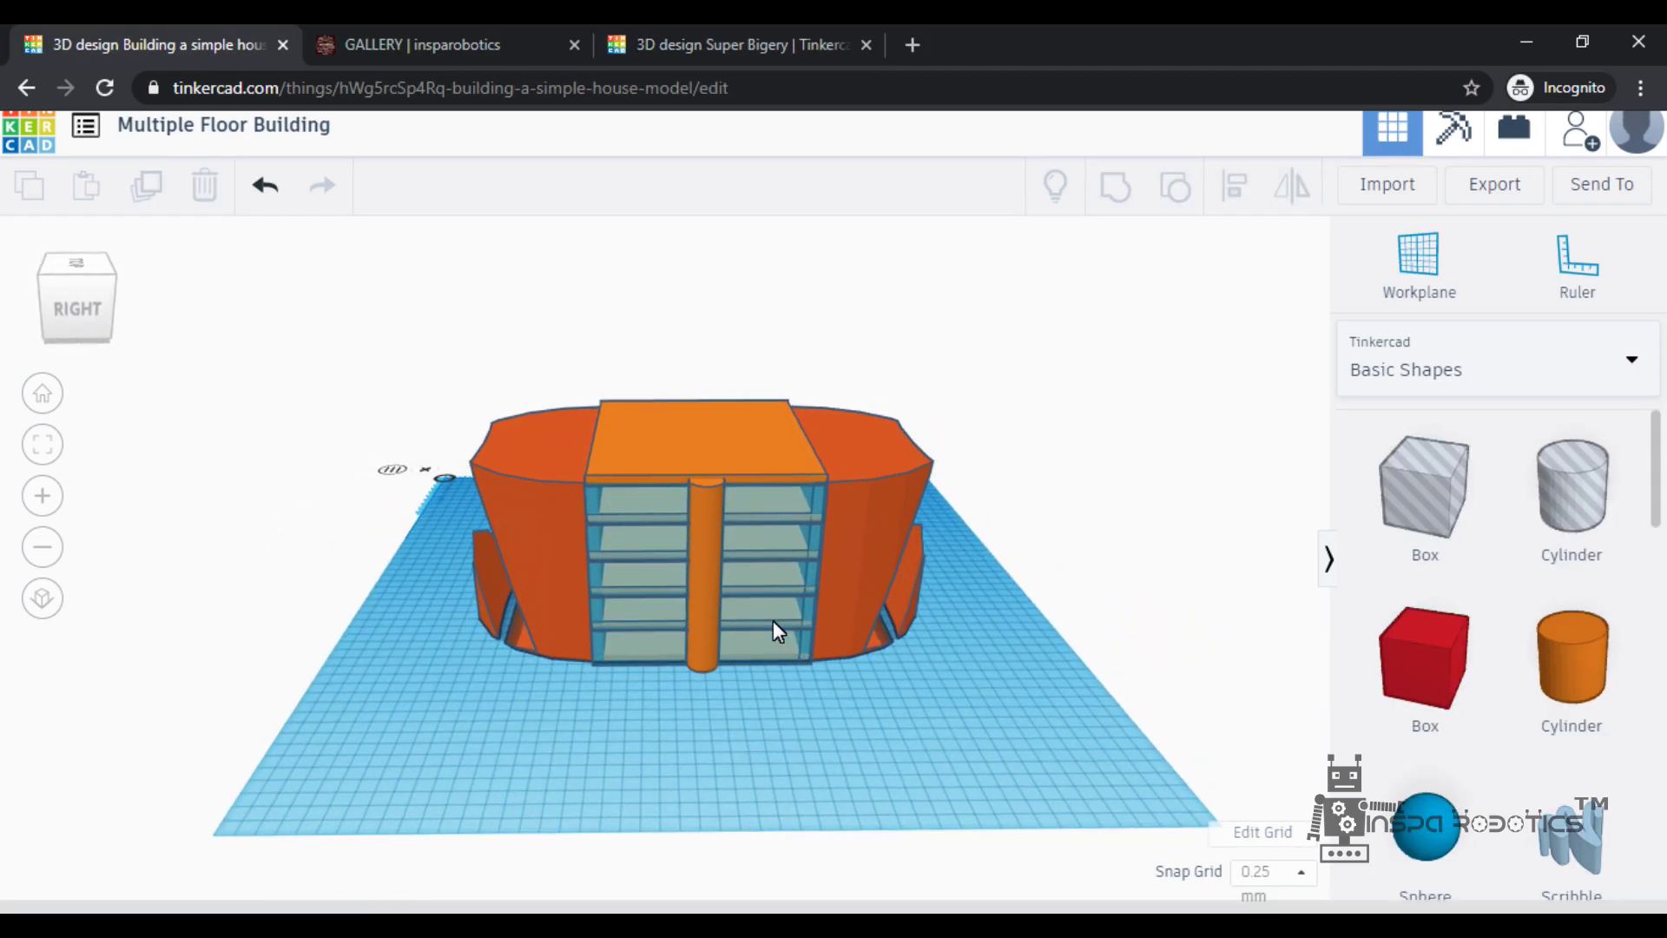
pyautogui.scroll(6, 743, 568)
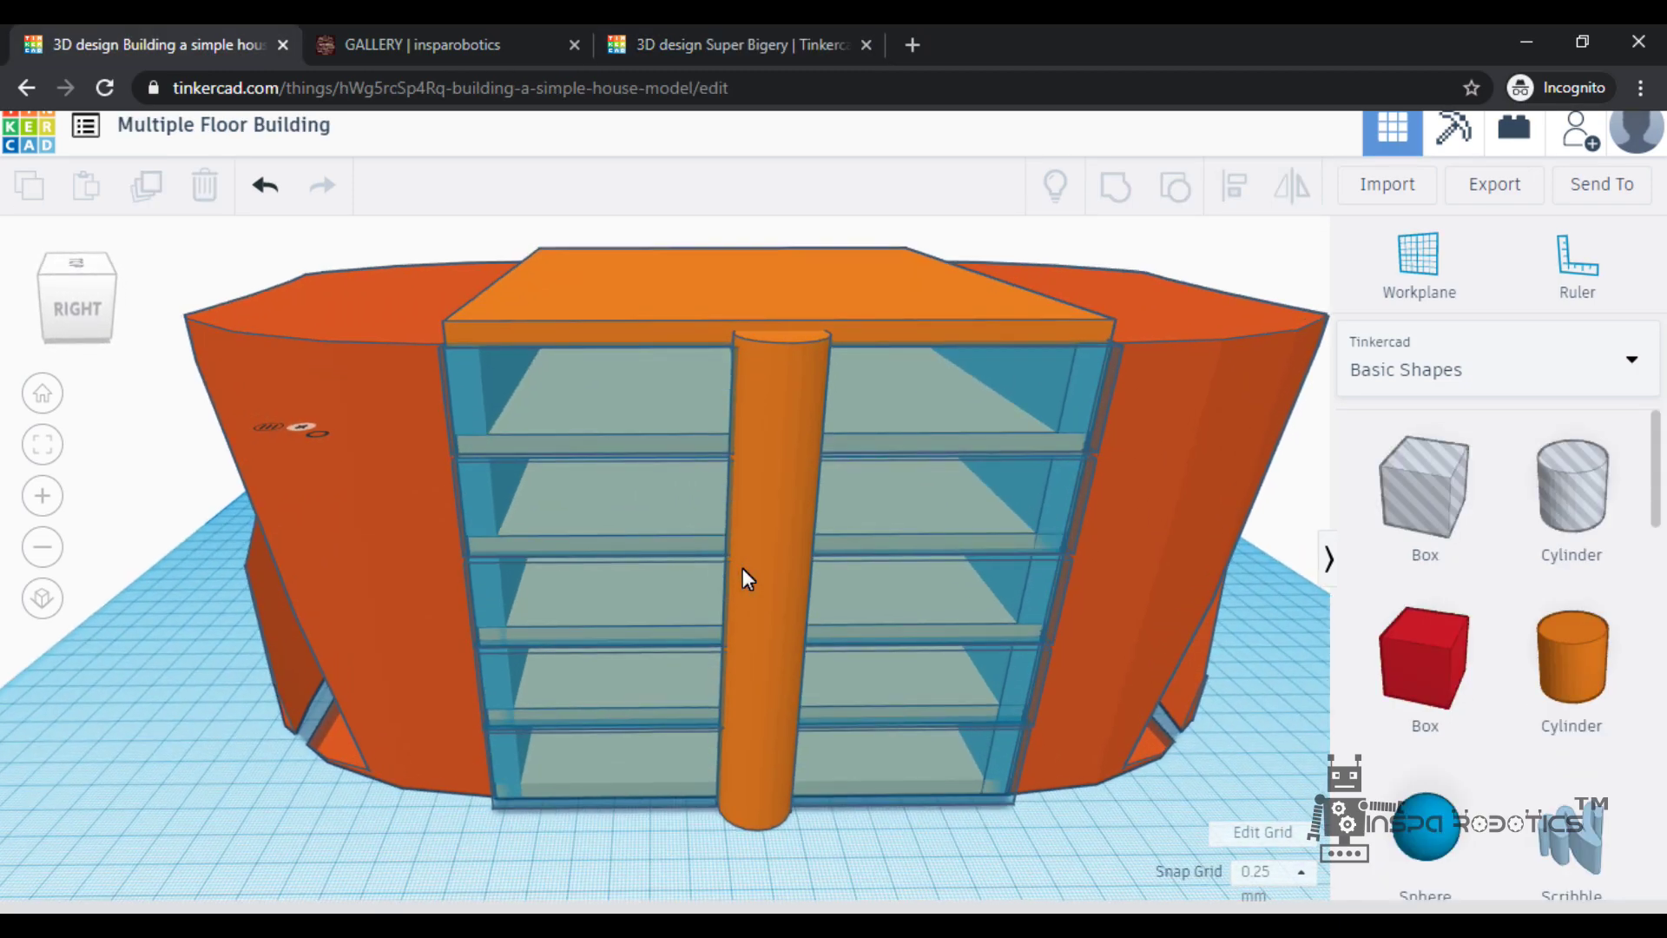
pyautogui.scroll(8, 742, 568)
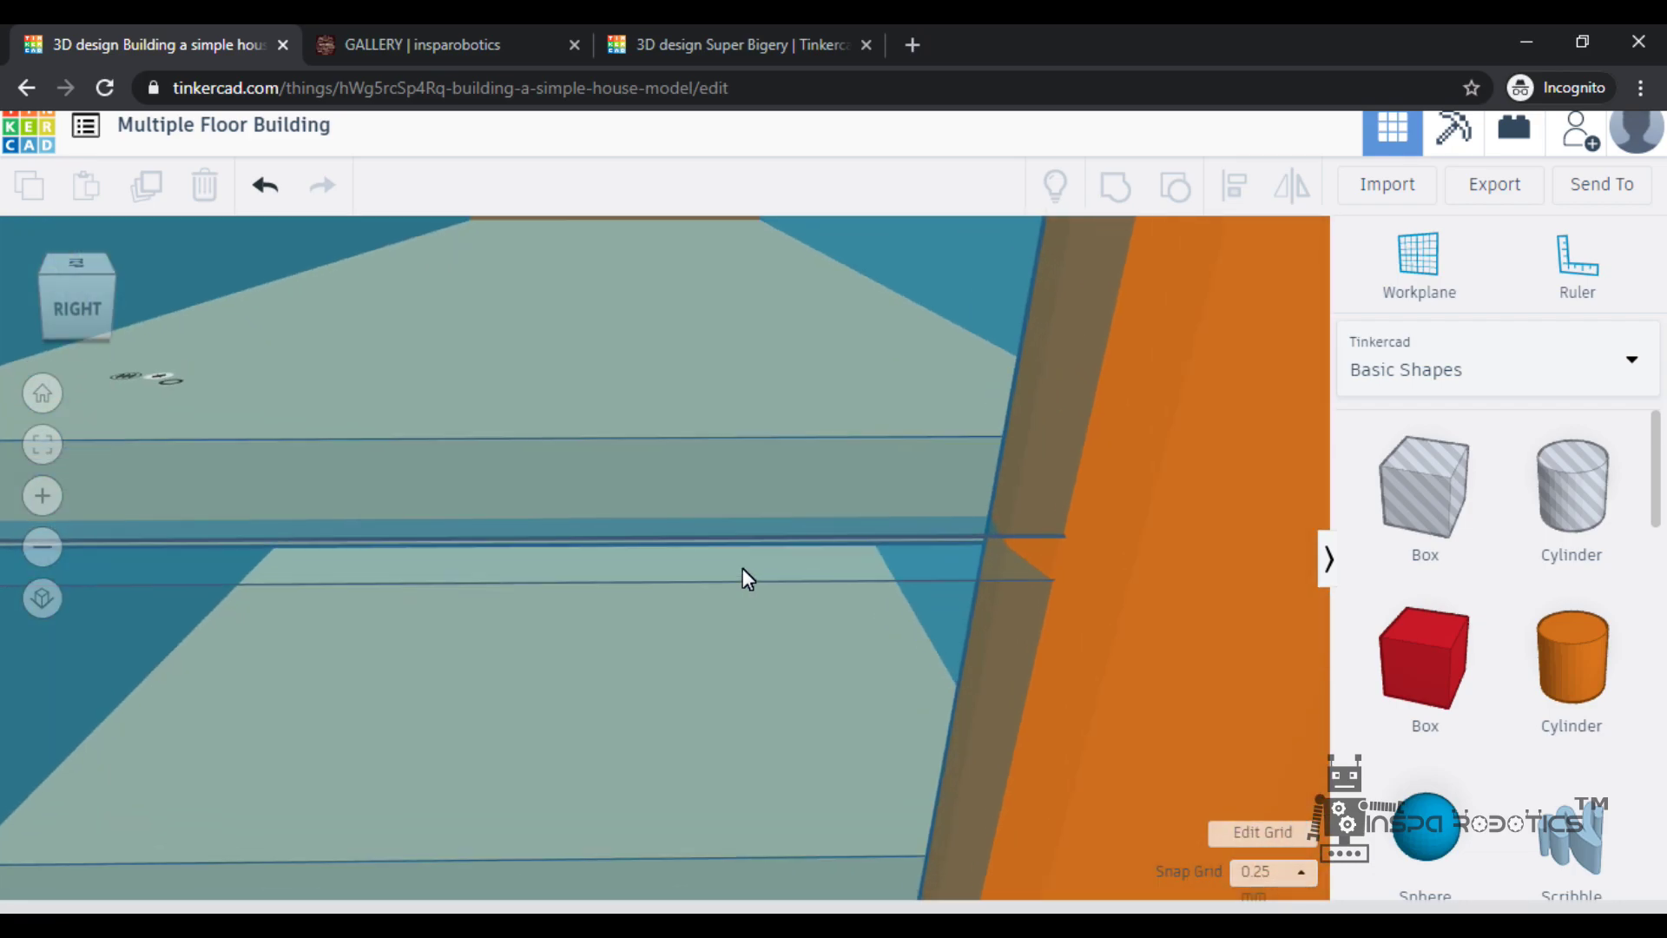
pyautogui.scroll(4, 742, 570)
pyautogui.scroll(-15, 757, 515)
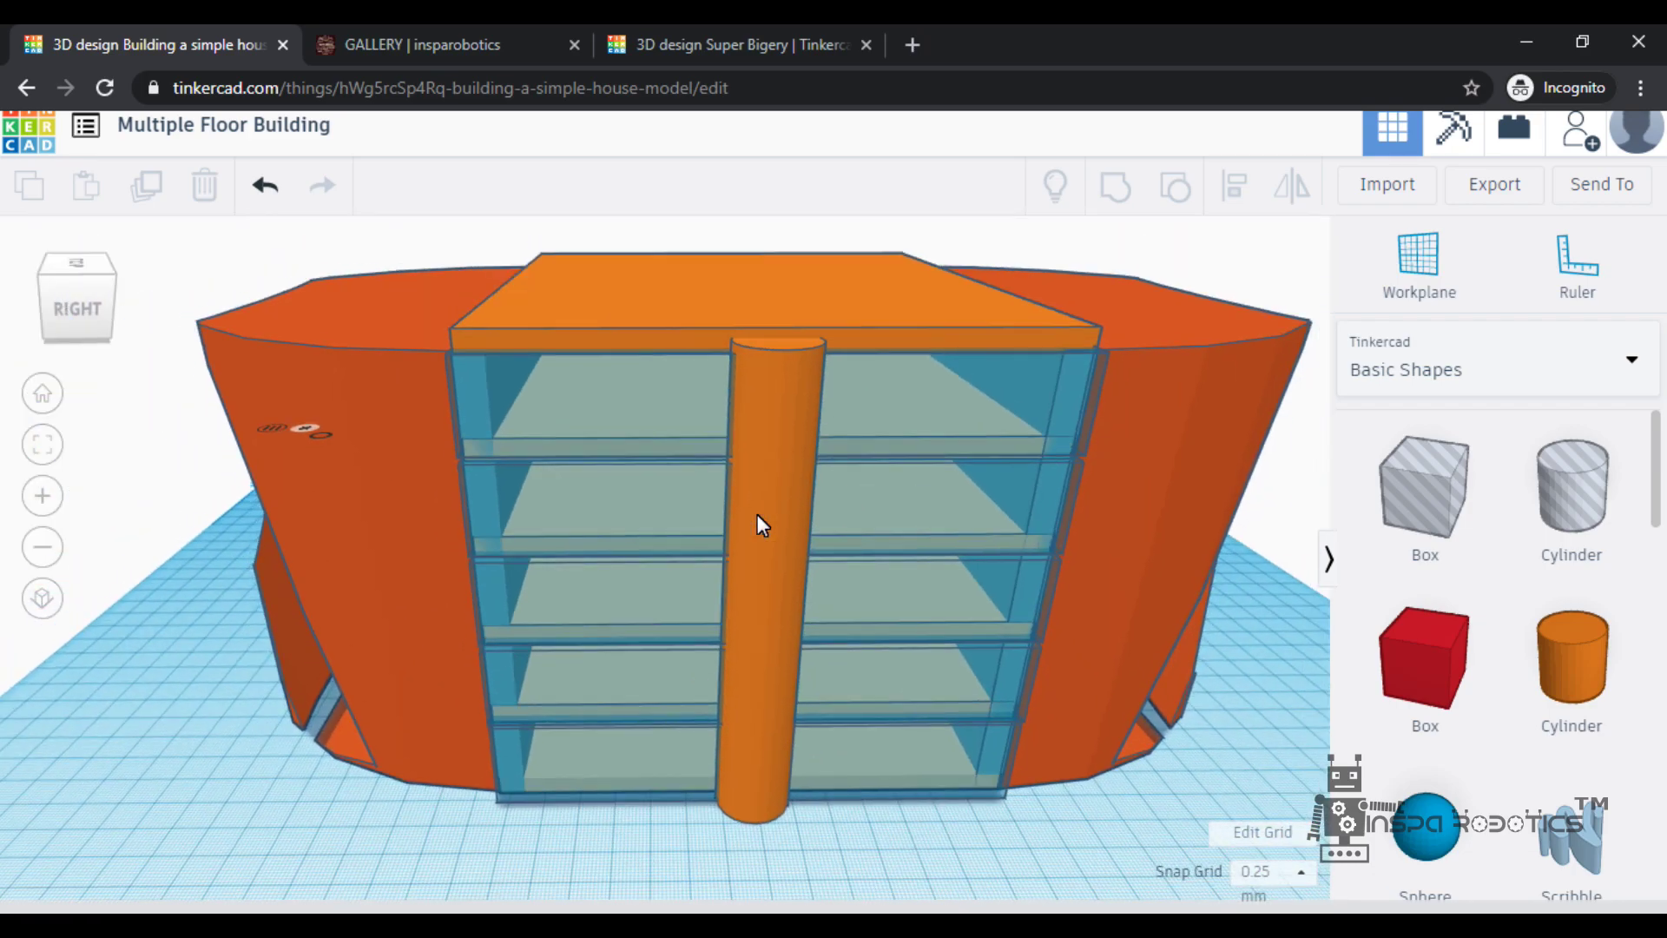
pyautogui.scroll(-3, 782, 520)
pyautogui.moveTo(810, 528); pyautogui.dragTo(898, 566, button='right')
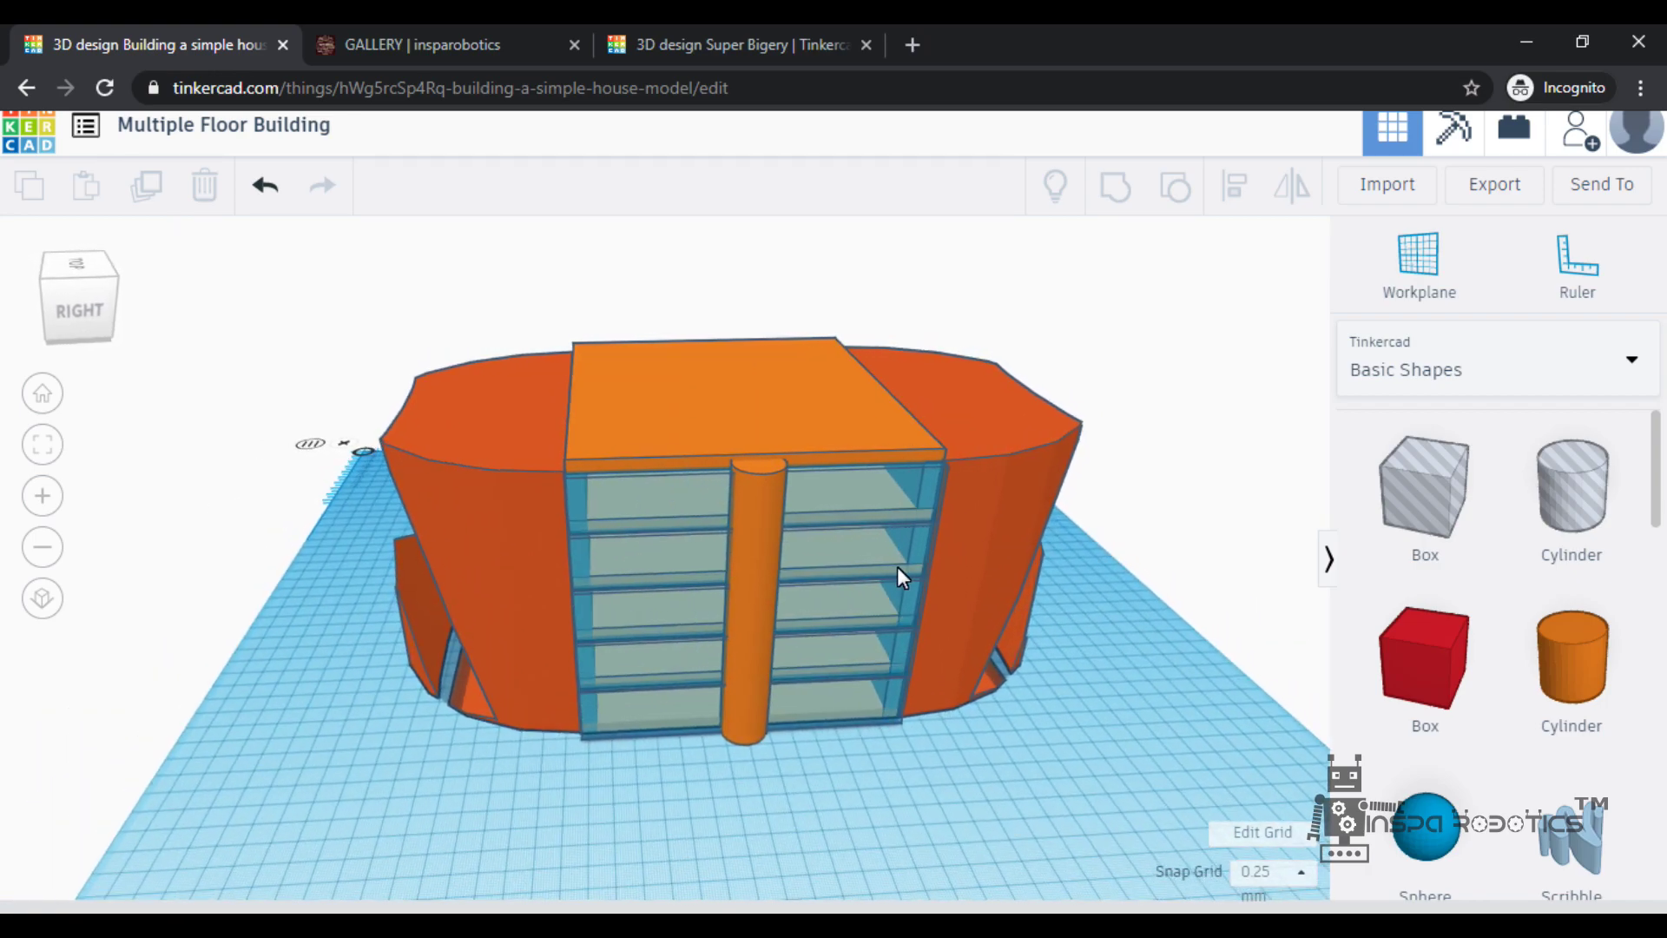